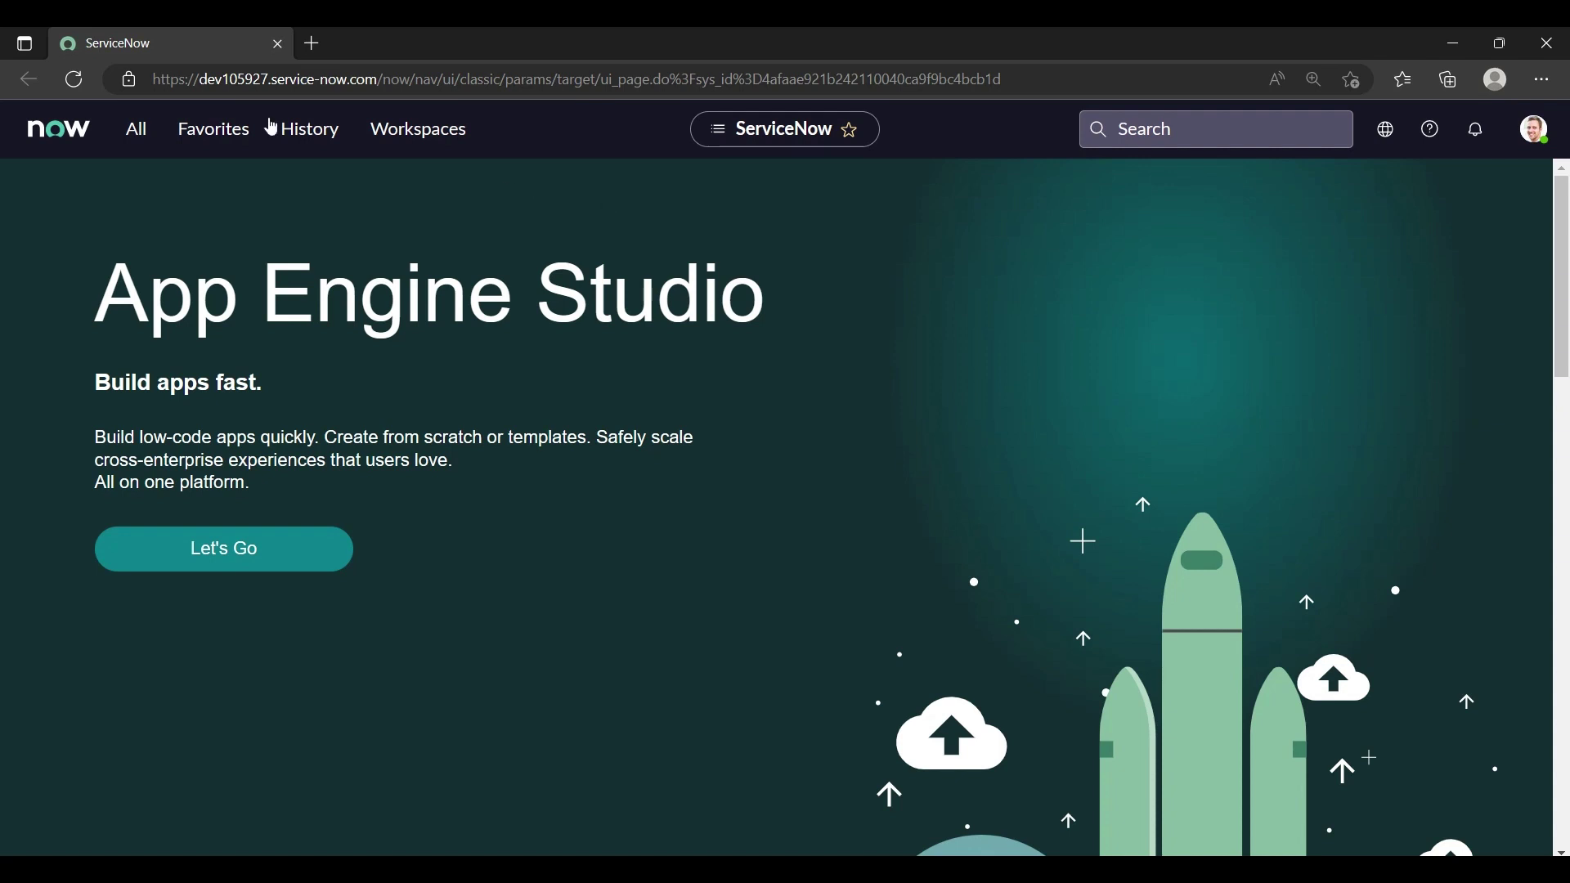
Filter the All menu for 'notification' and move to System Notification > Email > Notifications.
left_click(145, 131)
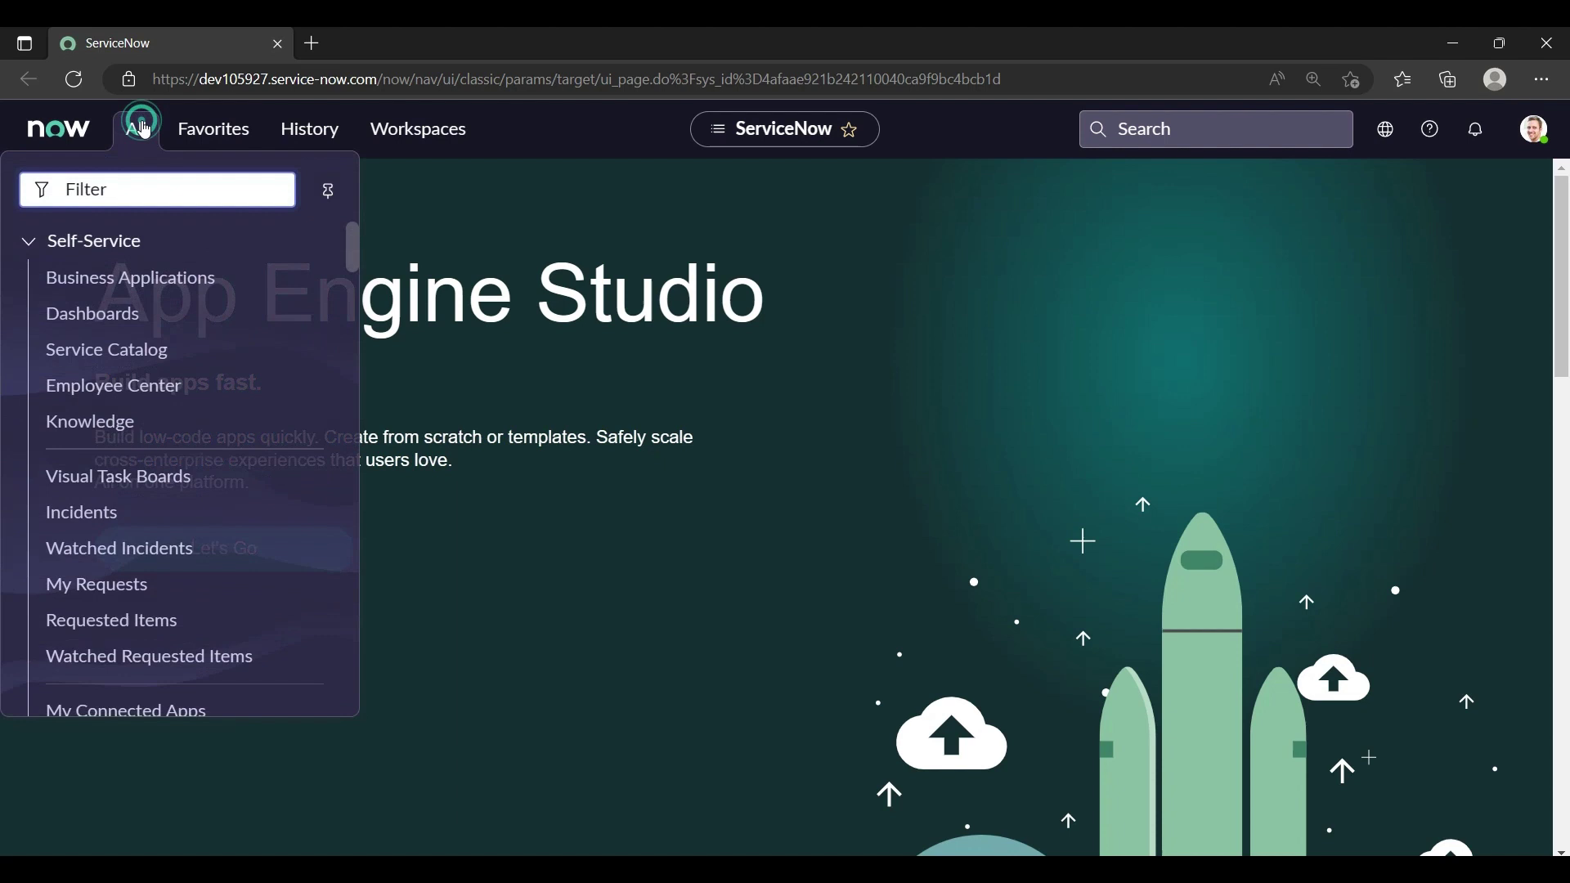
type("no")
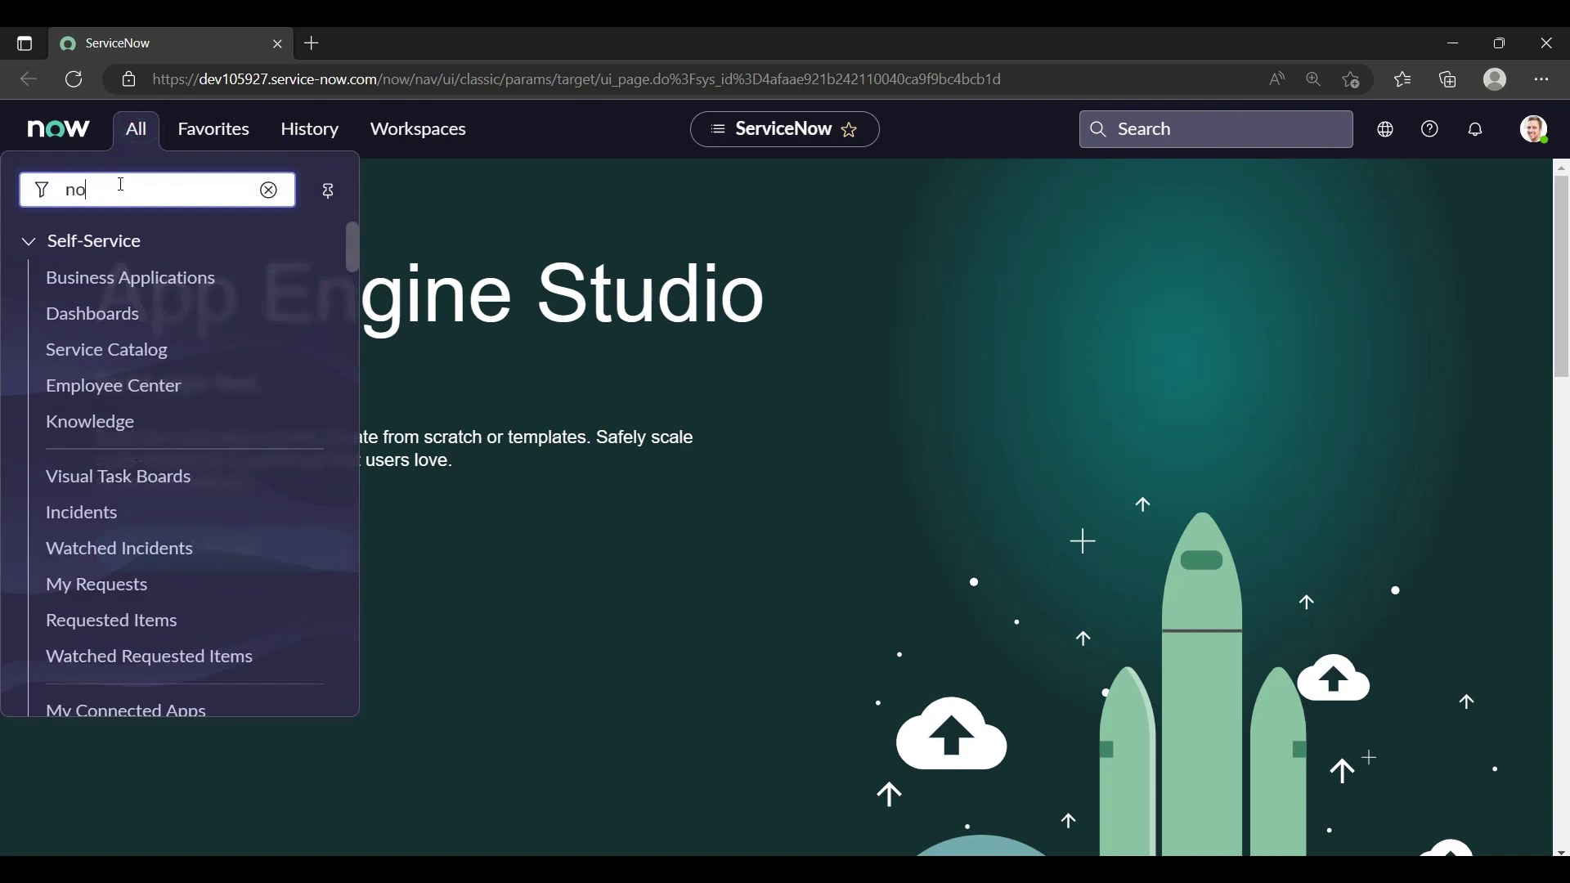
type("tificatio")
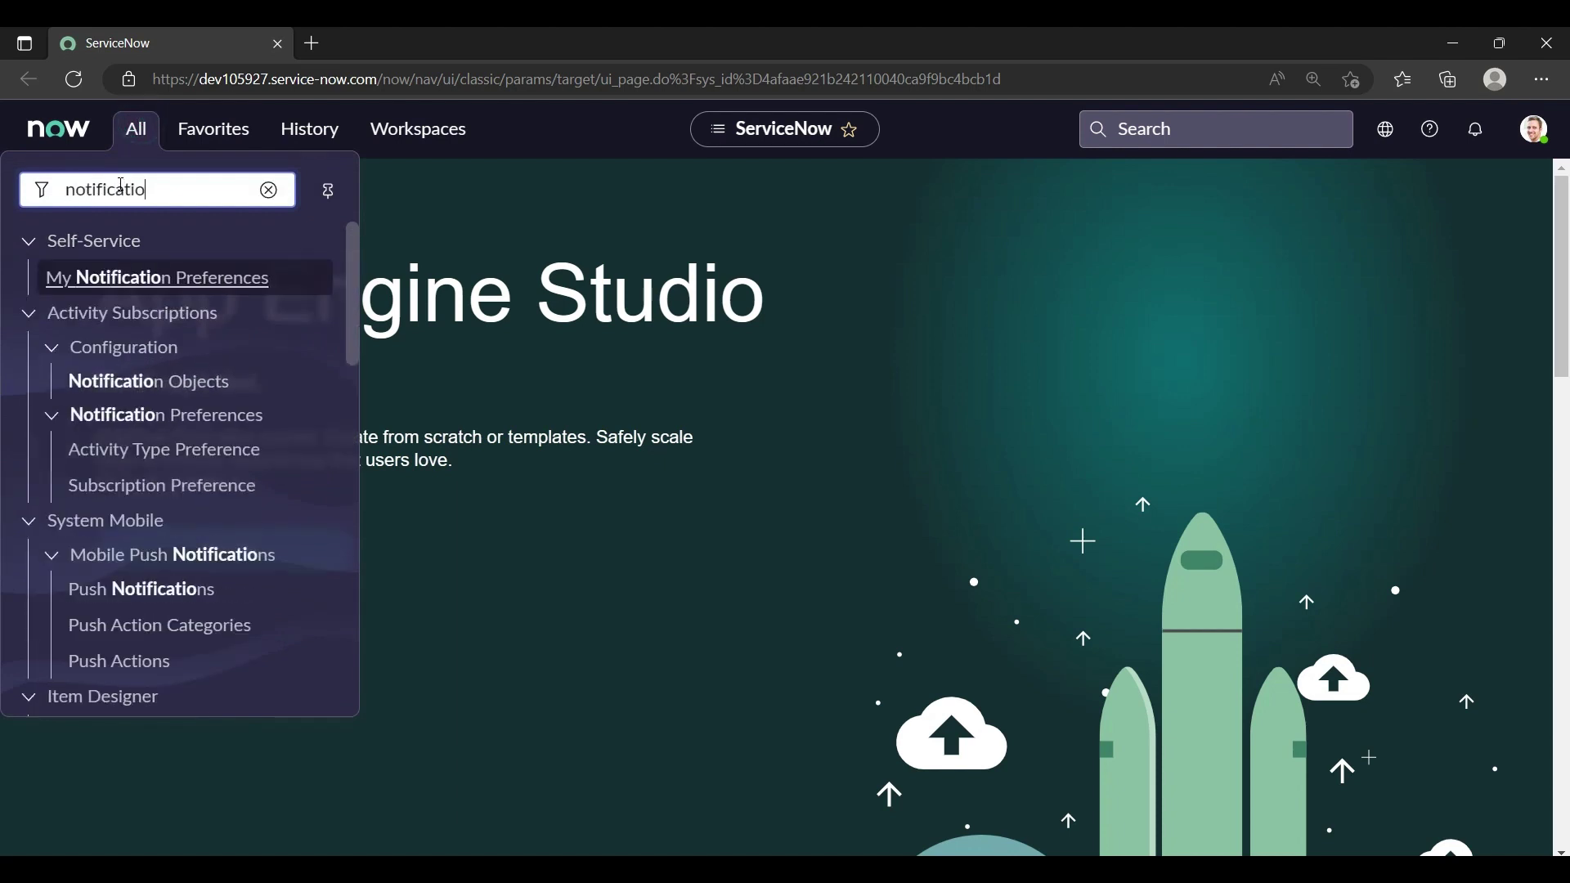
key("Down")
key("Down")
key("Down")
key("Down")
key("Down")
key("Down")
key("Down")
key("Down")
key("Down")
key("Down")
key("Down")
key("Down")
key("Down")
key("Down")
key("Down")
key("Down")
key("Down")
key("Down")
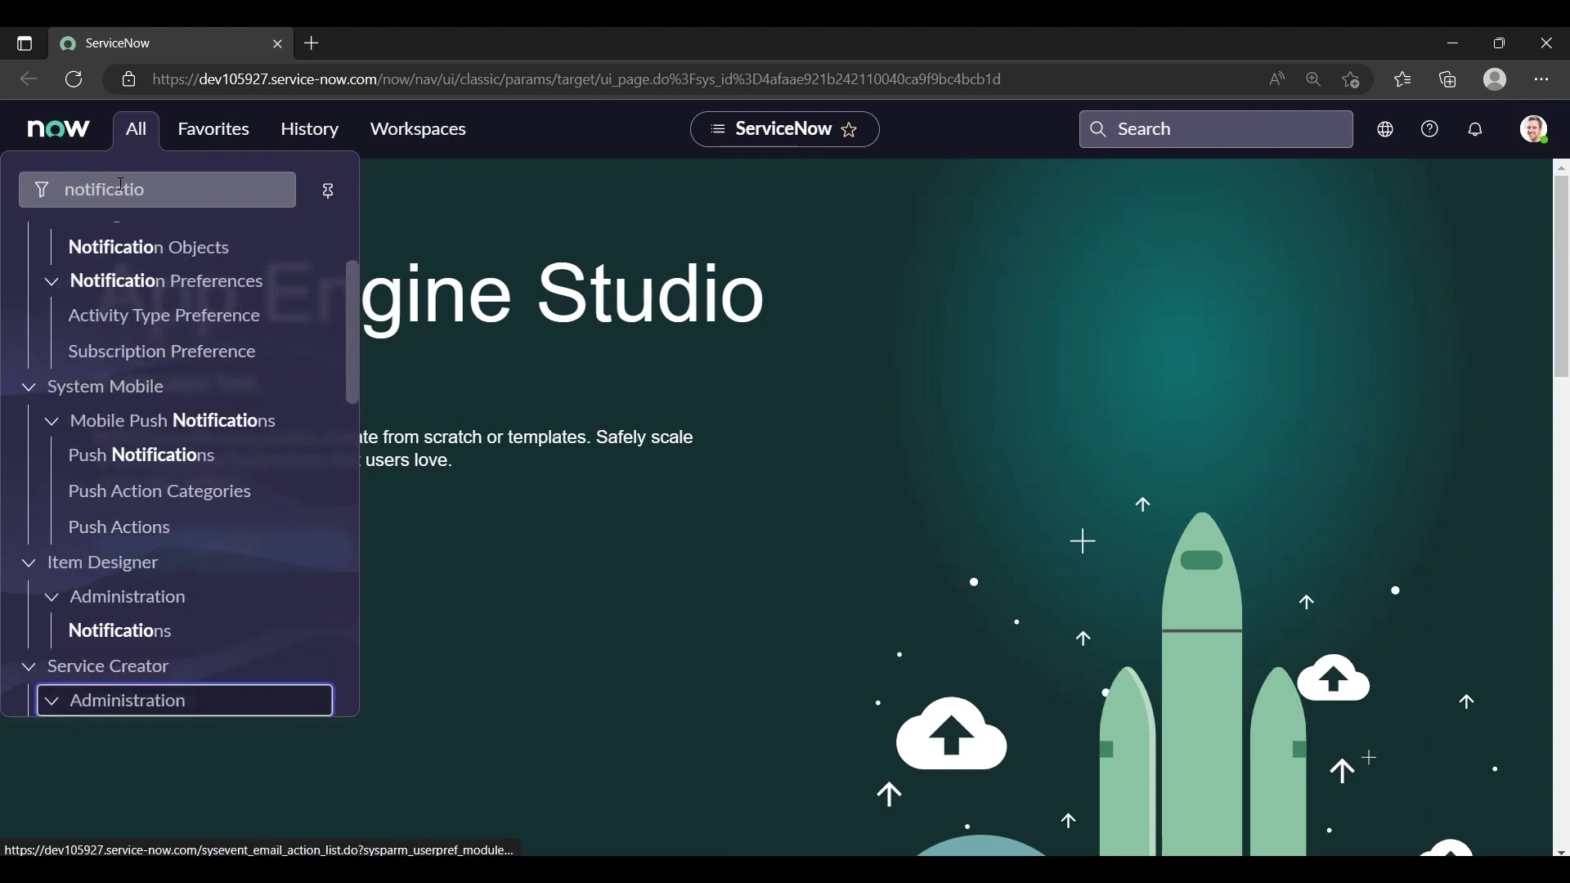
key("Down")
key("Down")
key("Down")
key("Down")
key("Down")
key("Down")
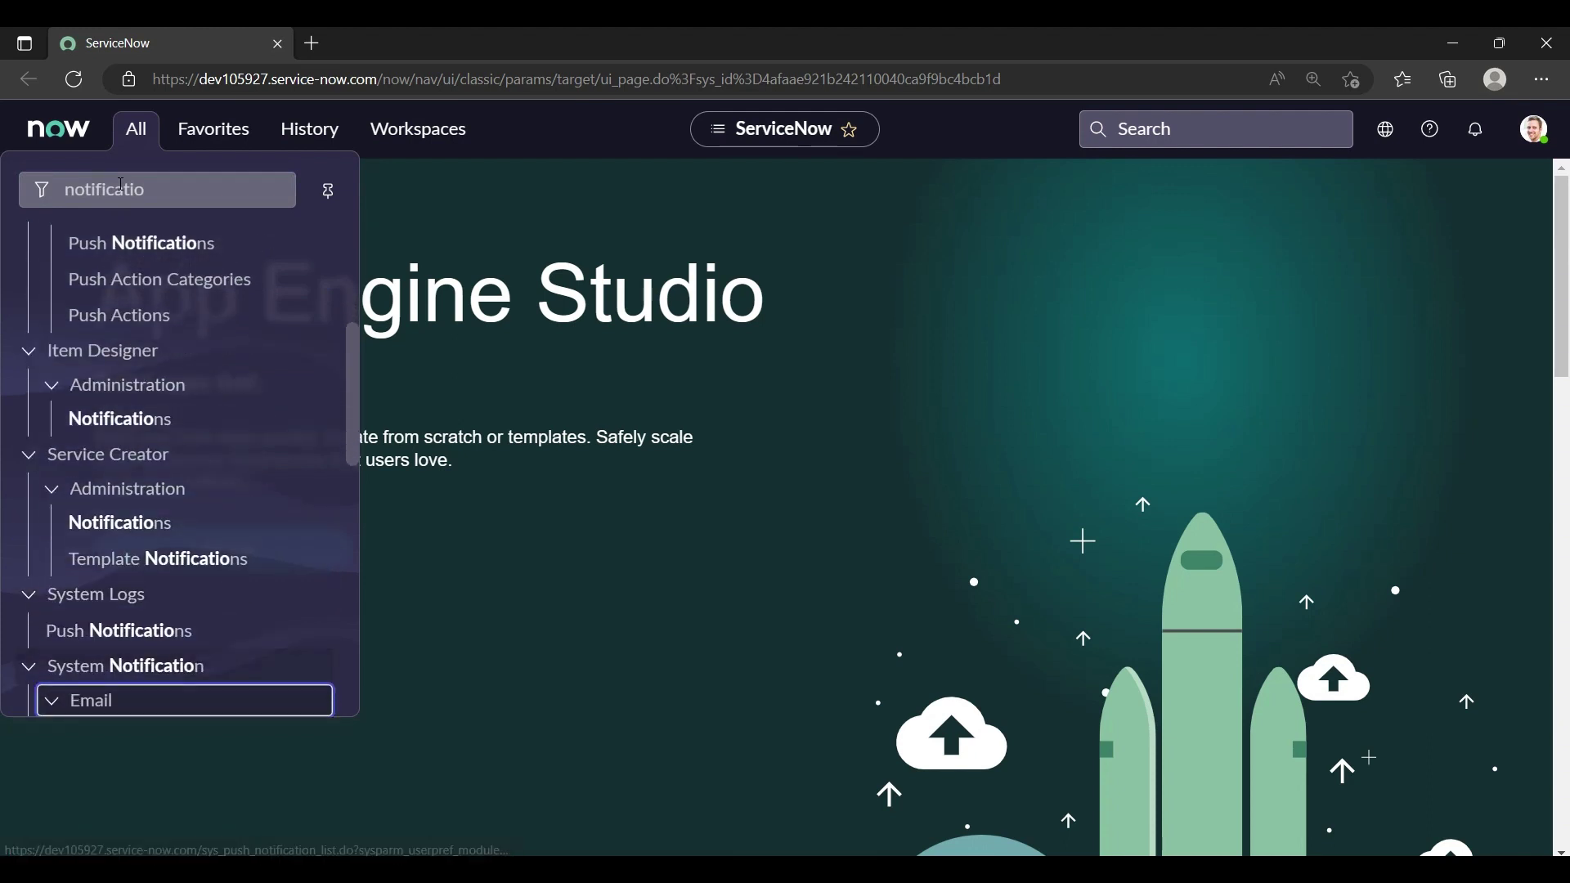
key("Down")
key("Down")
key("Down")
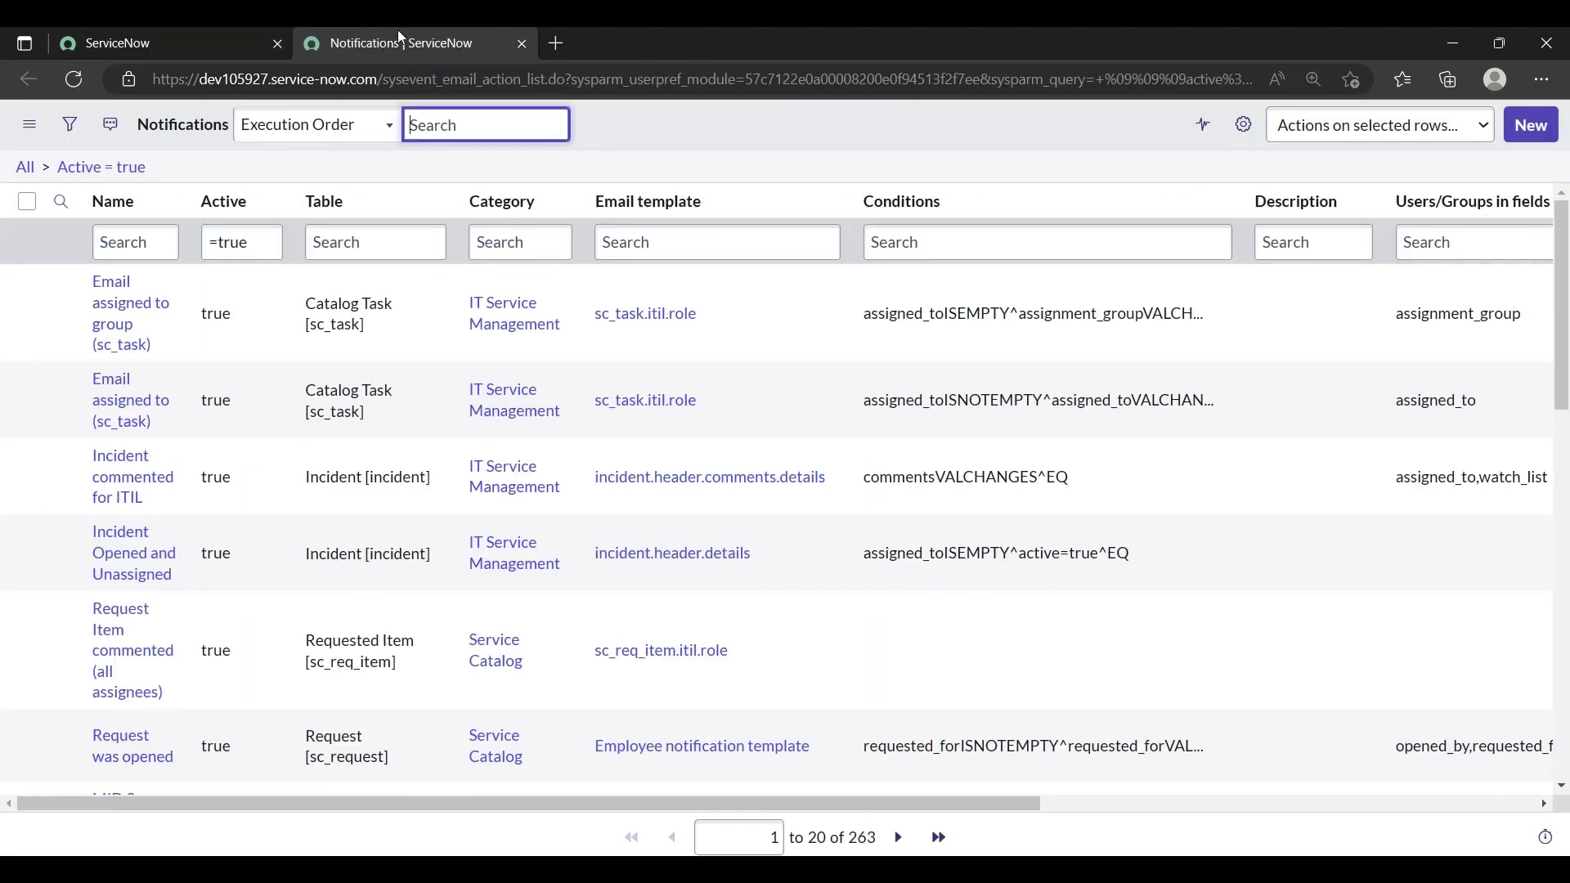
Create a new notification named 'Demo: P1 is high' on the Incident [incident] table.
left_click(1526, 128)
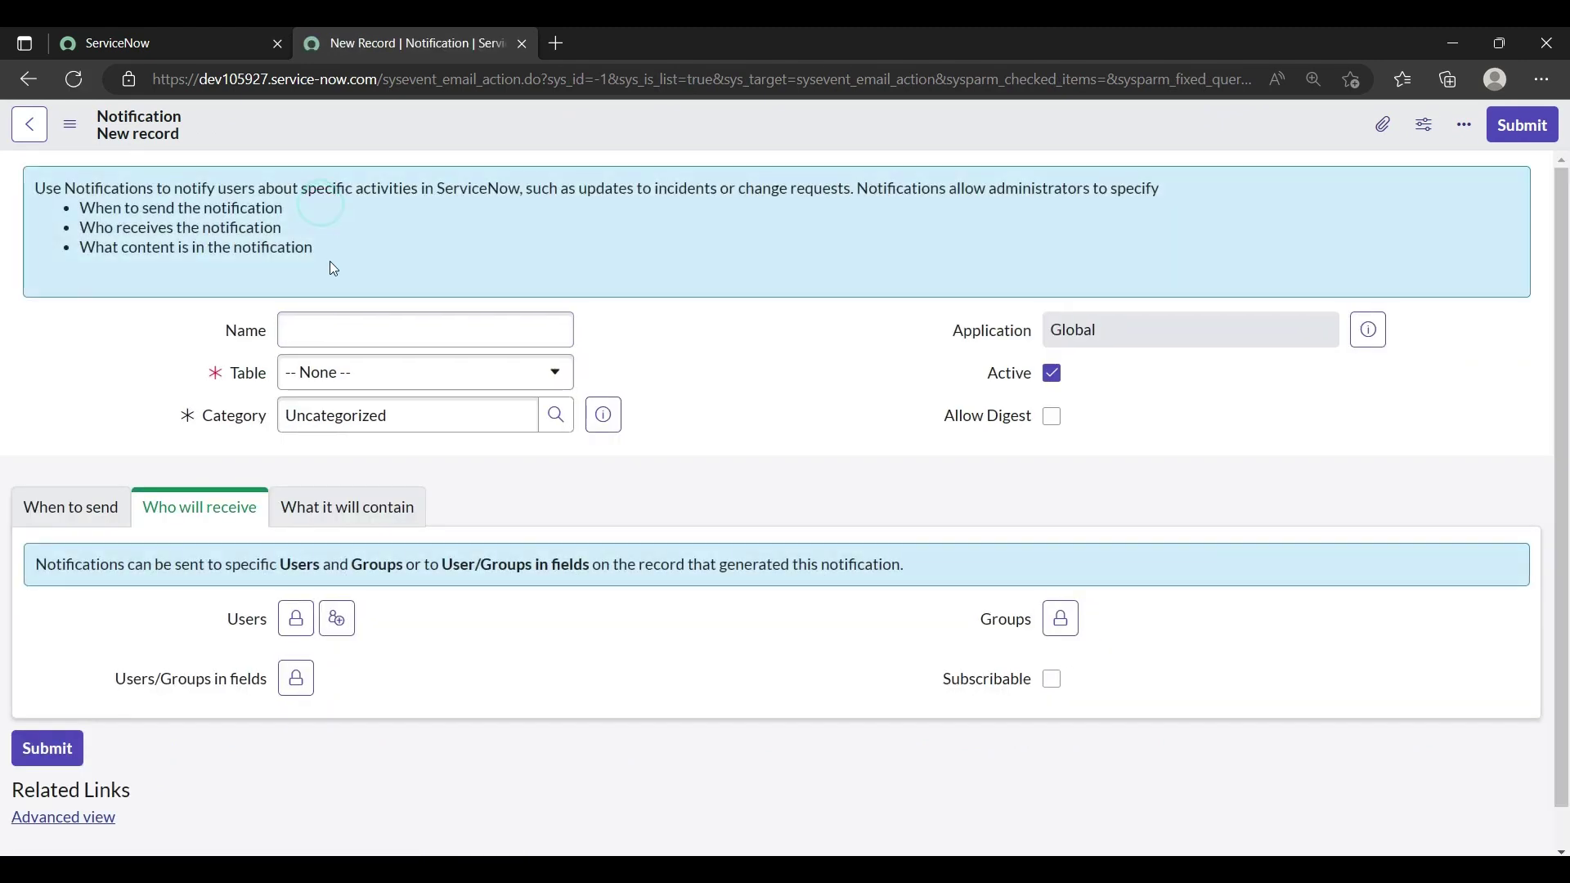
left_click(296, 337)
type("Demo")
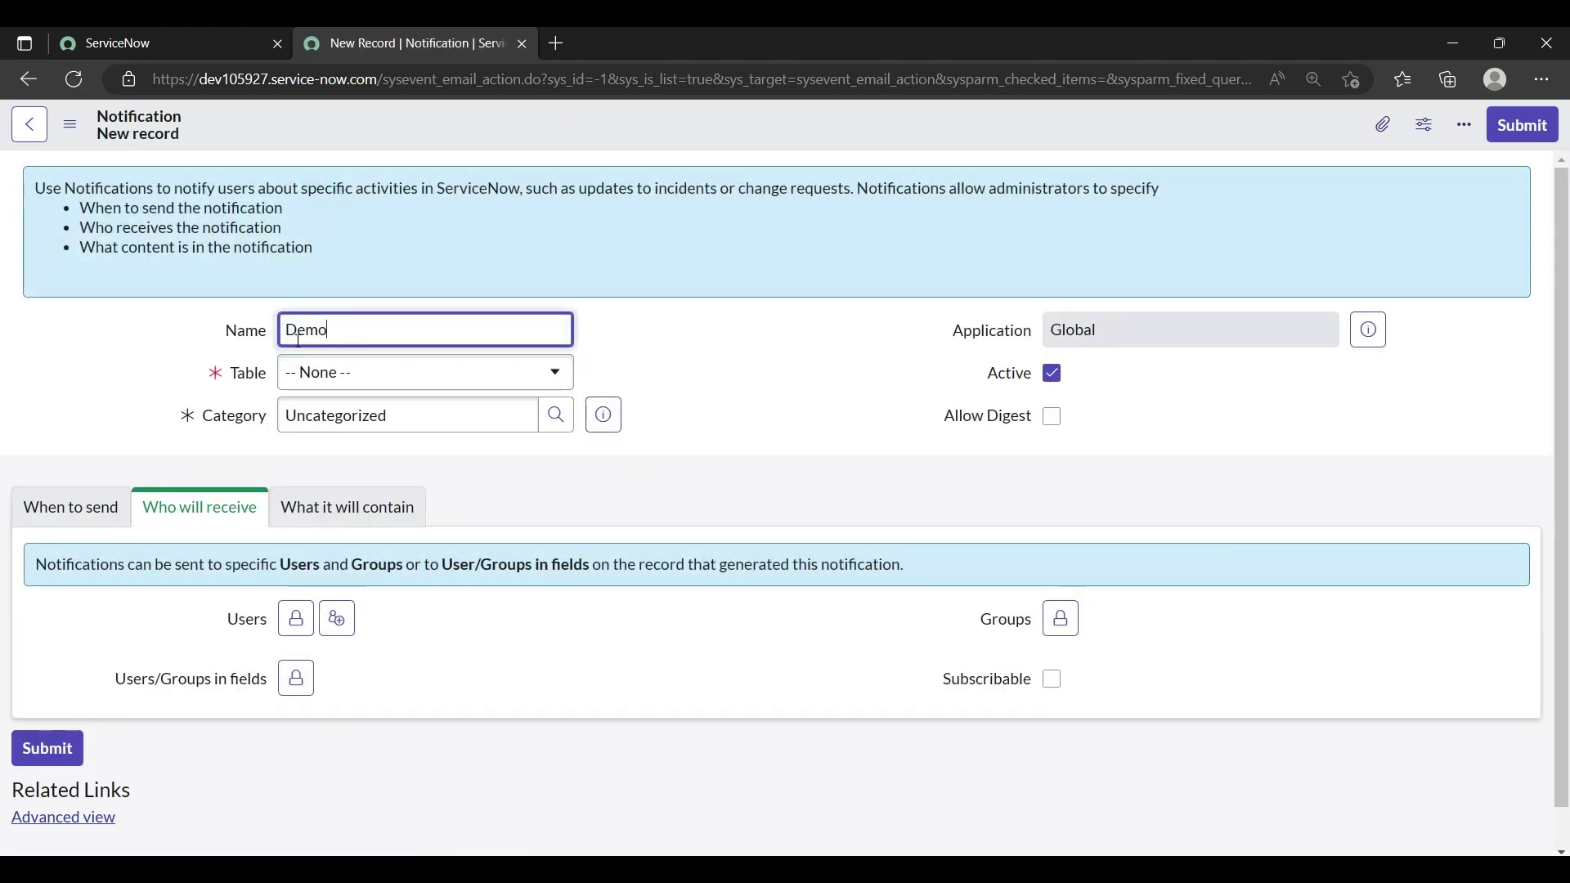
type(": P1 is high")
left_click(393, 373)
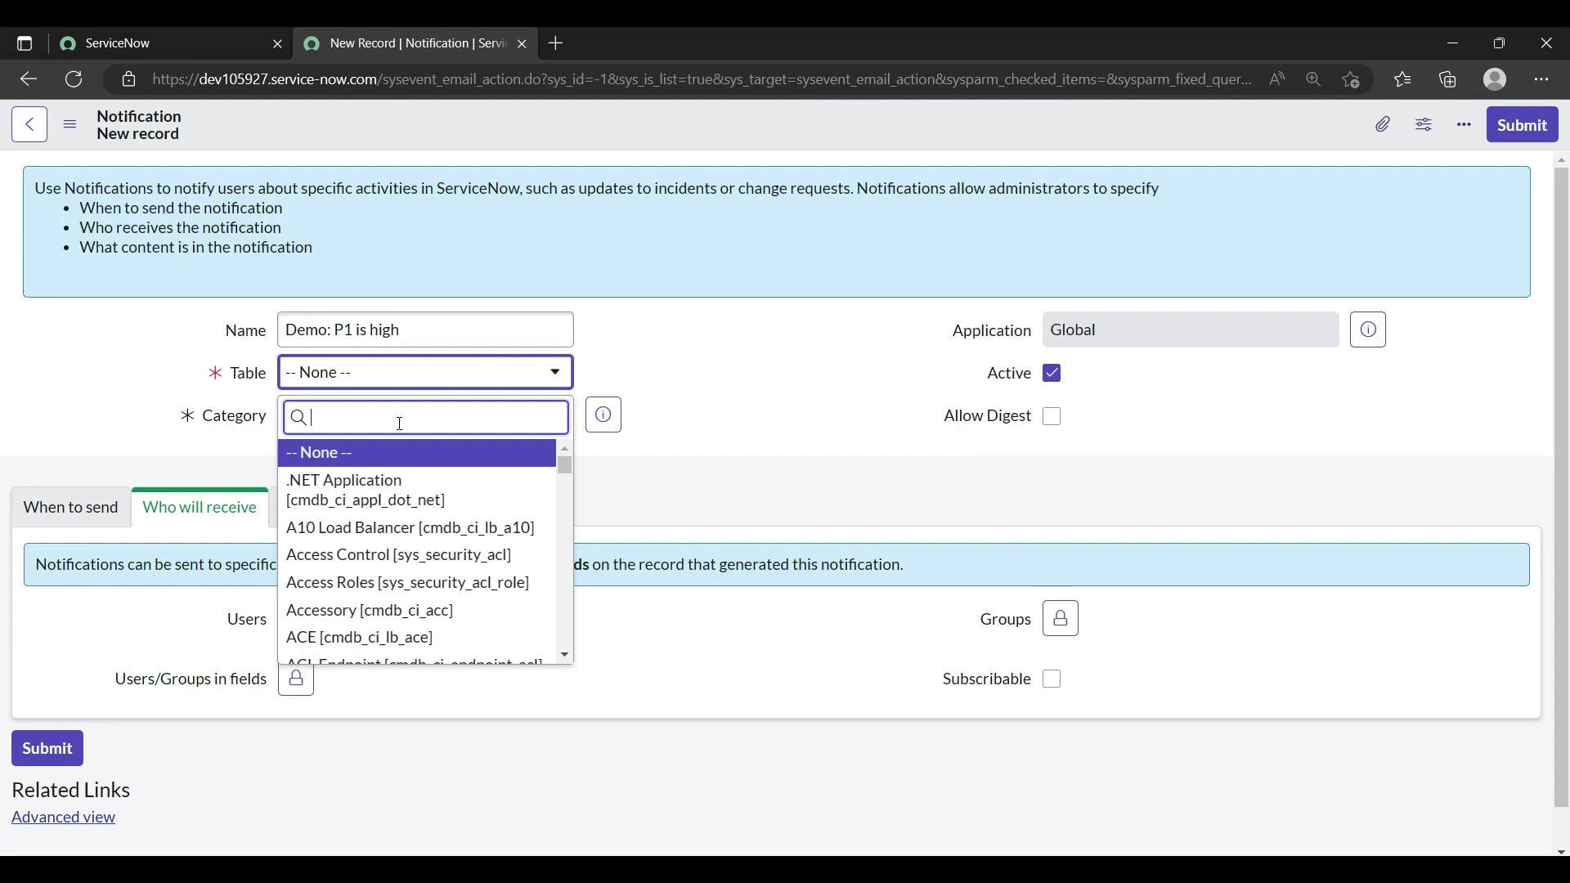
type("incident")
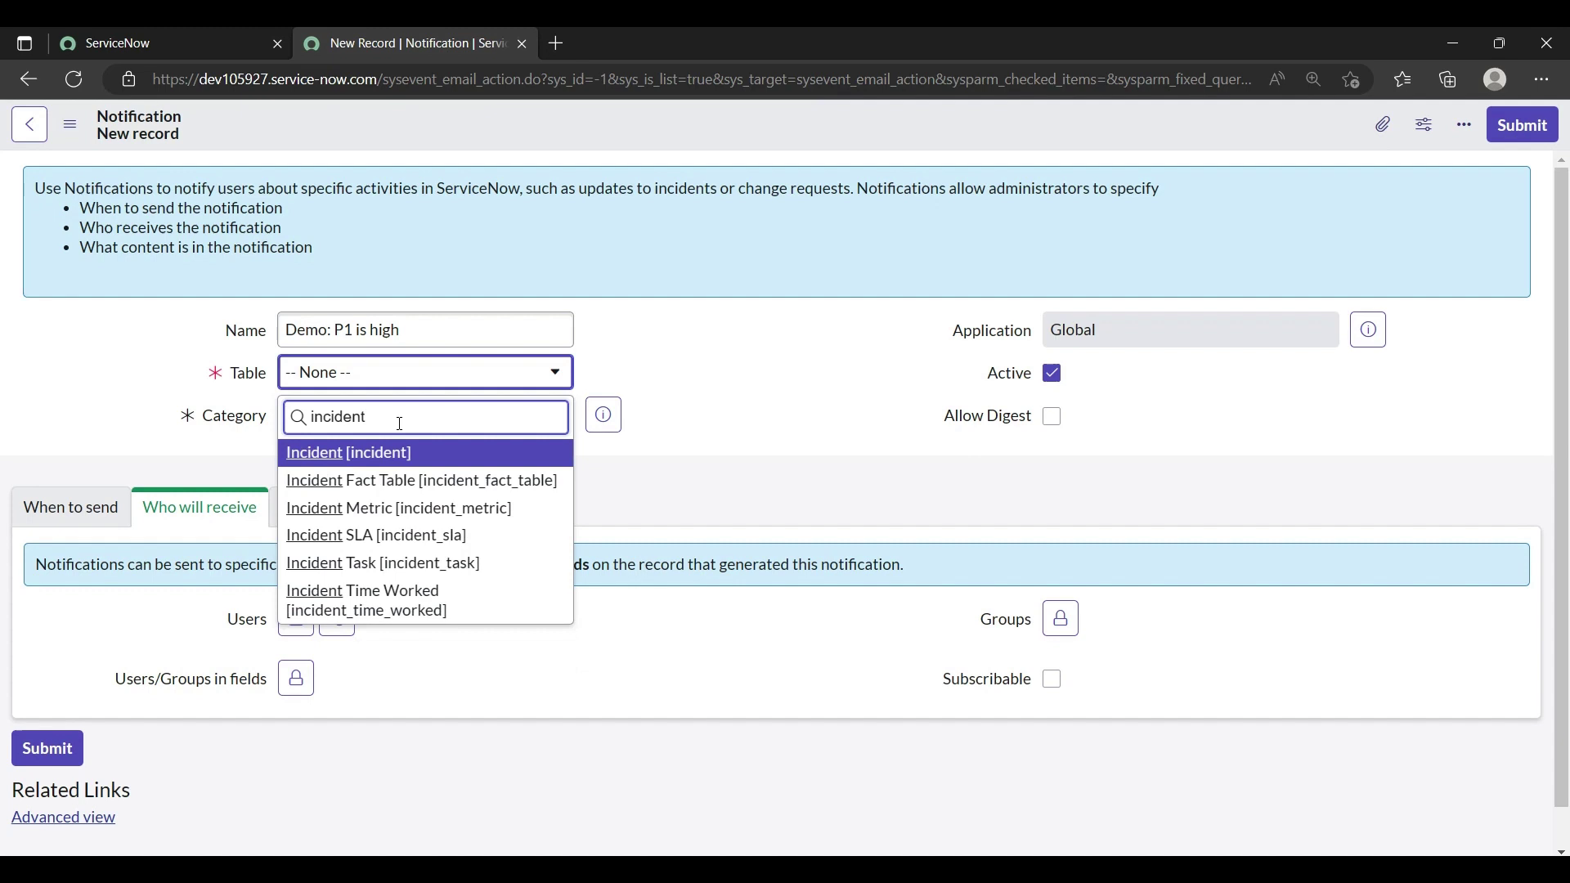
left_click(352, 452)
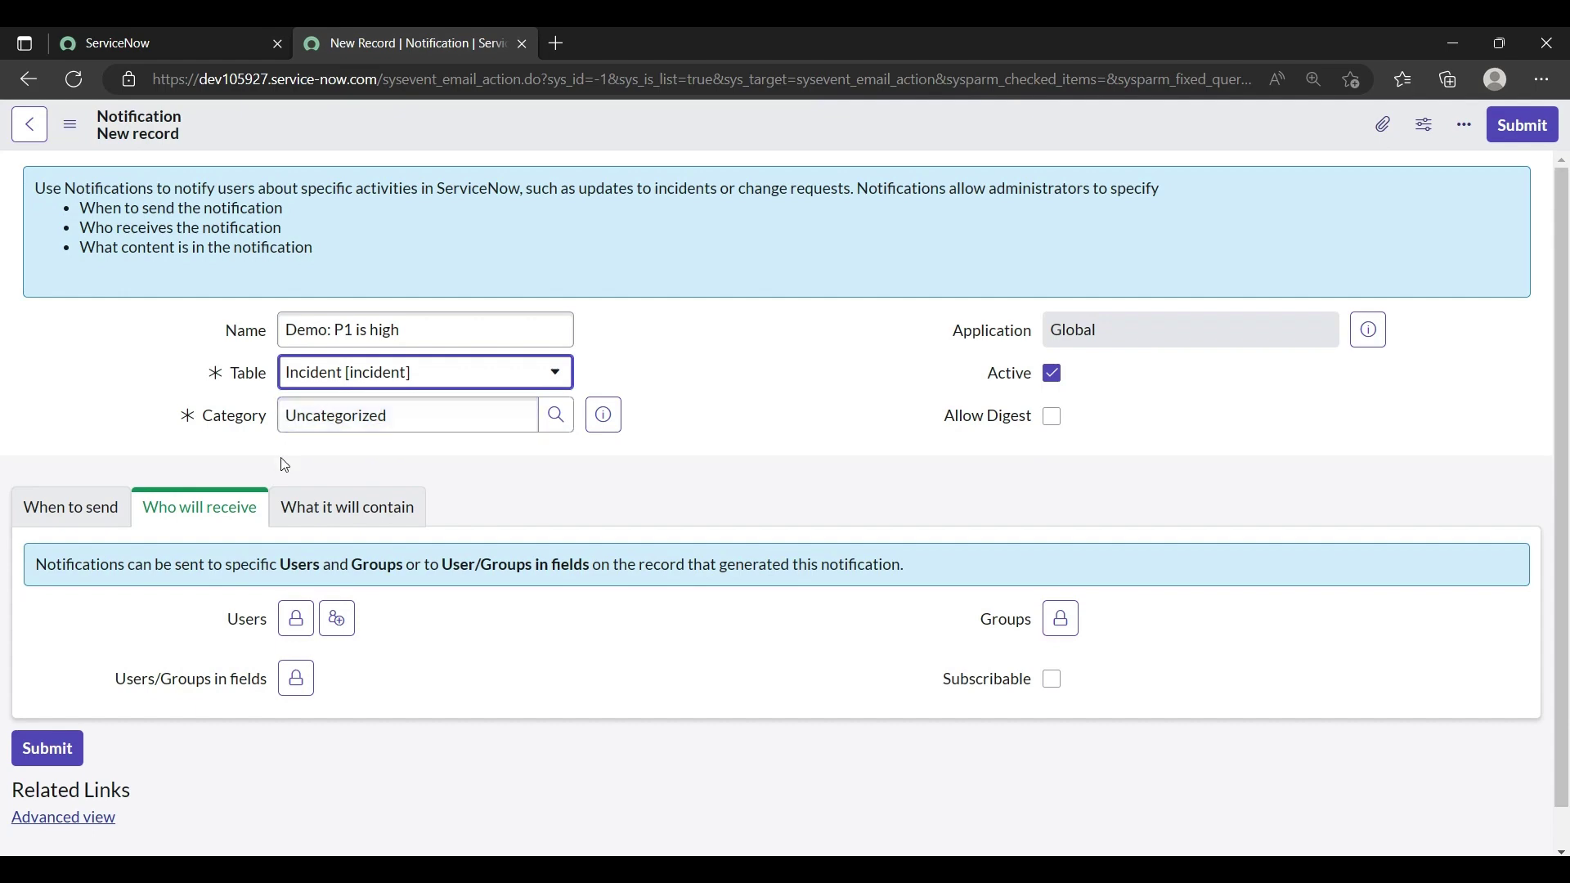
On When to send, trigger the notification when an incident is inserted or updated.
scroll(282, 461, "down", 1)
left_click(72, 464)
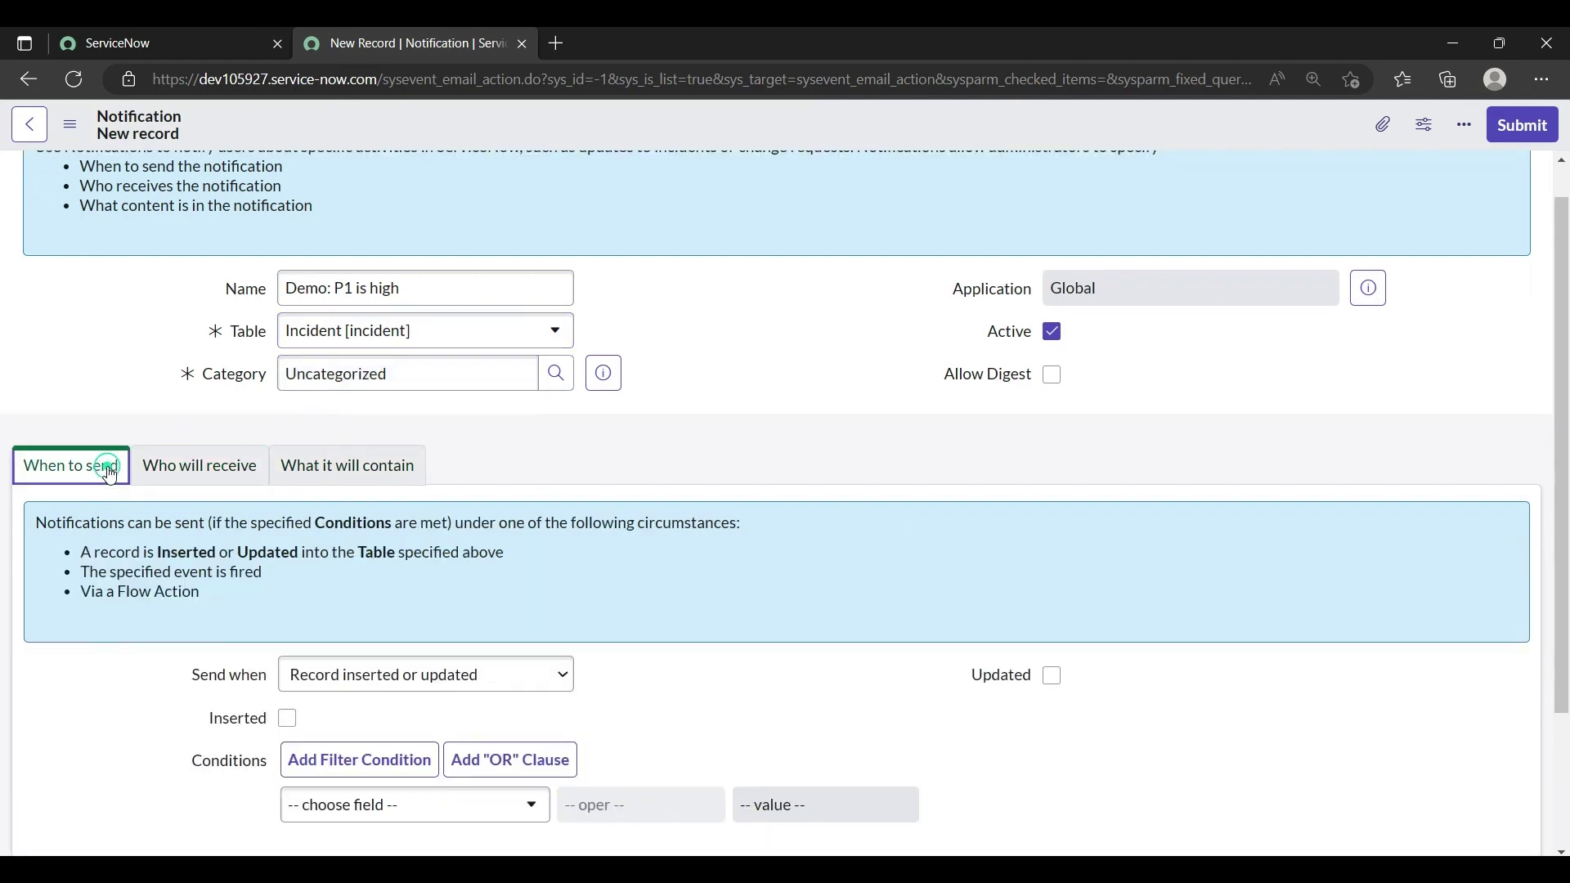
scroll(332, 608, "down", 2)
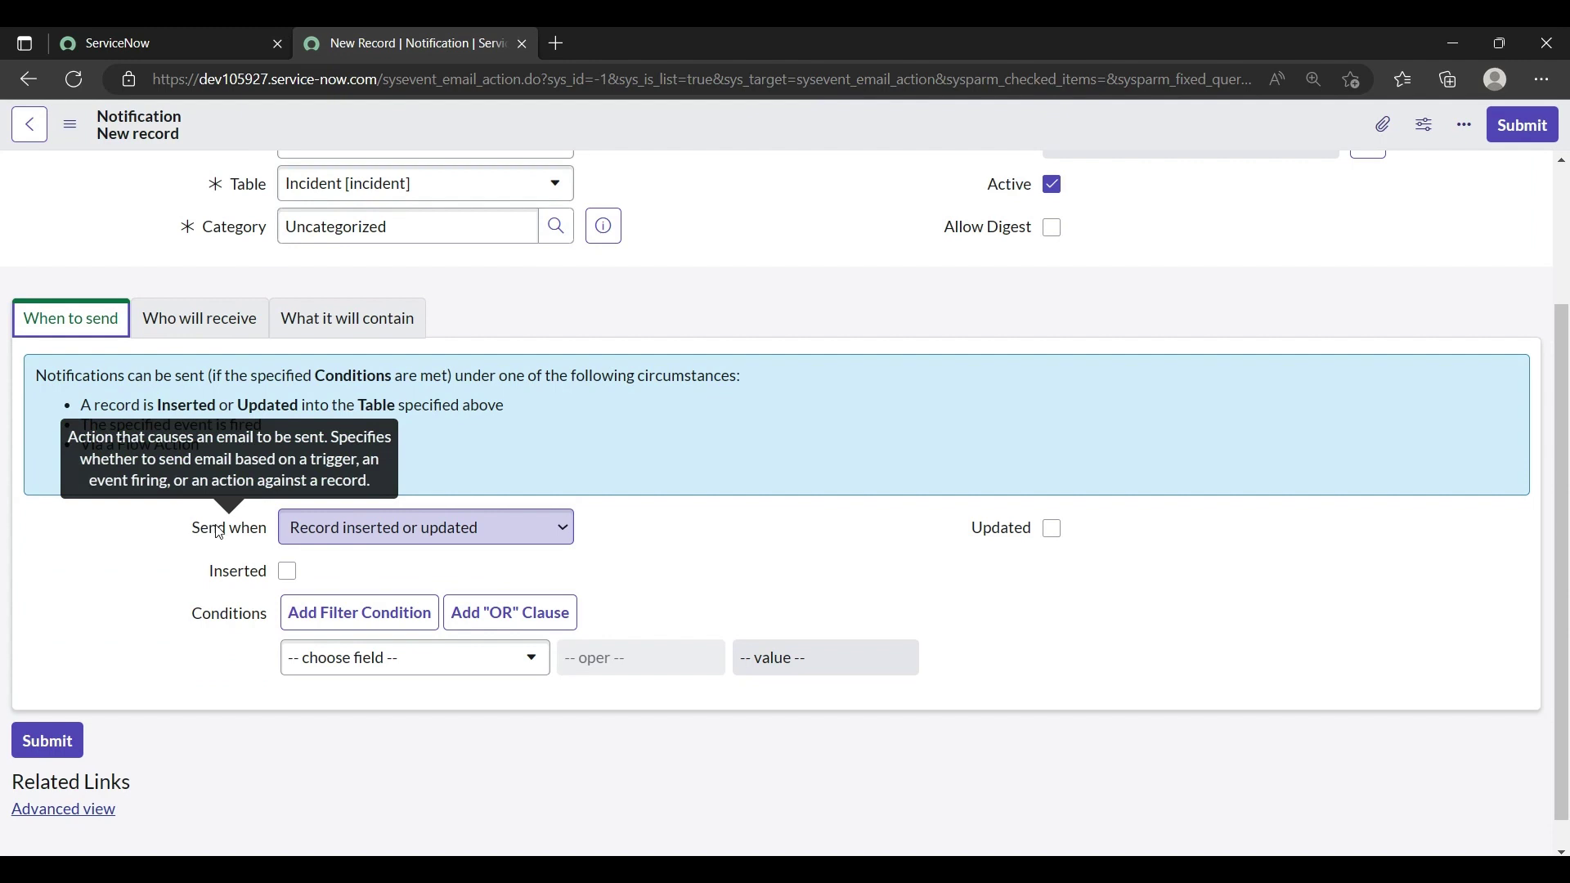
left_click(287, 572)
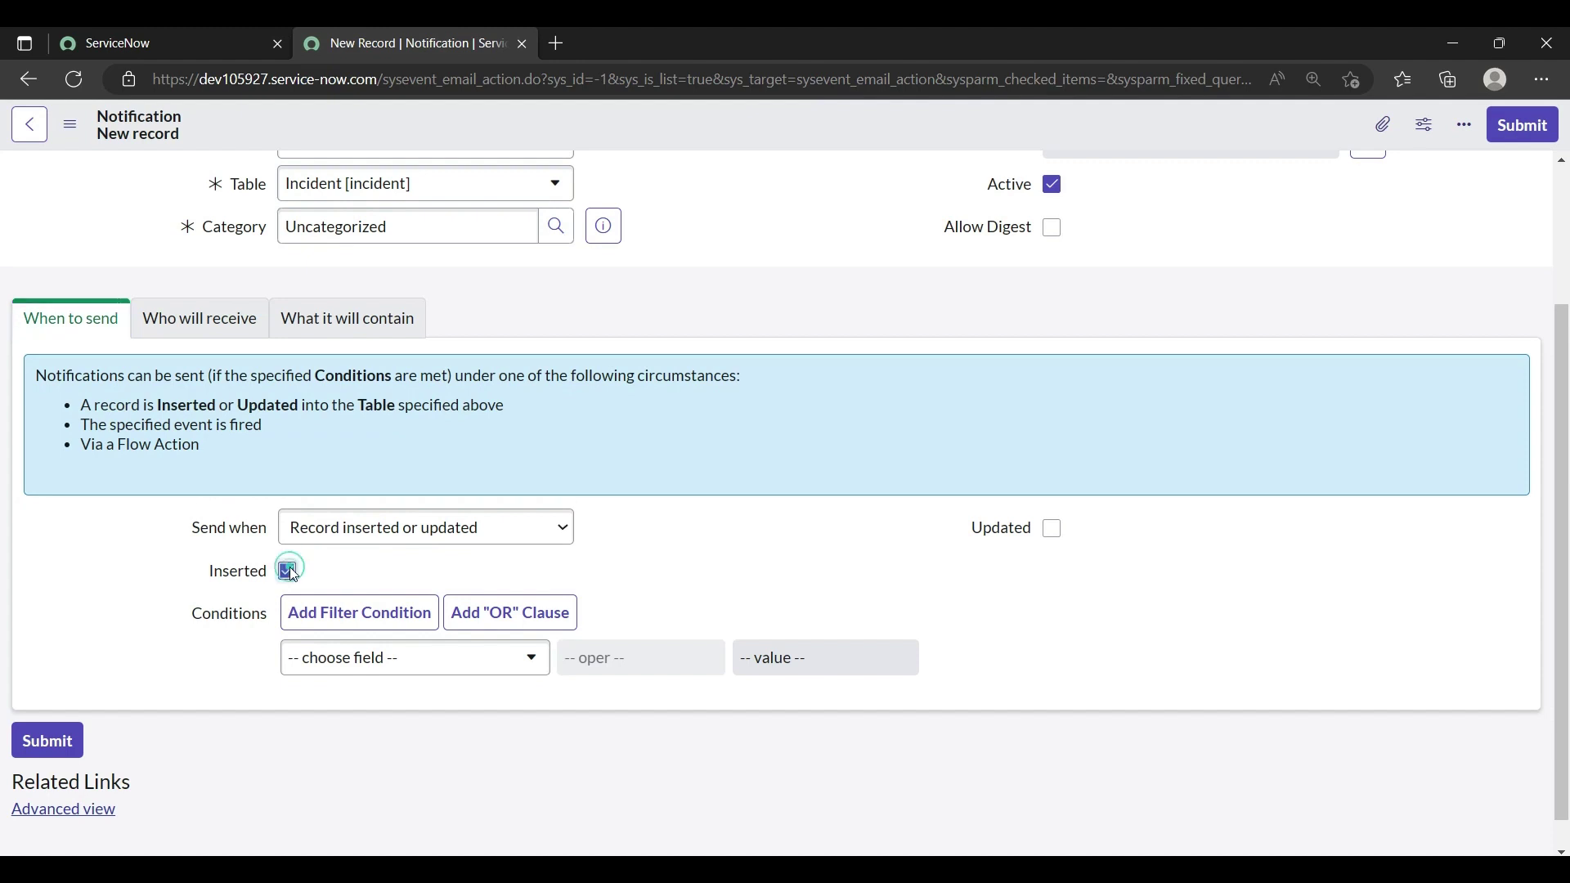
left_click(1053, 530)
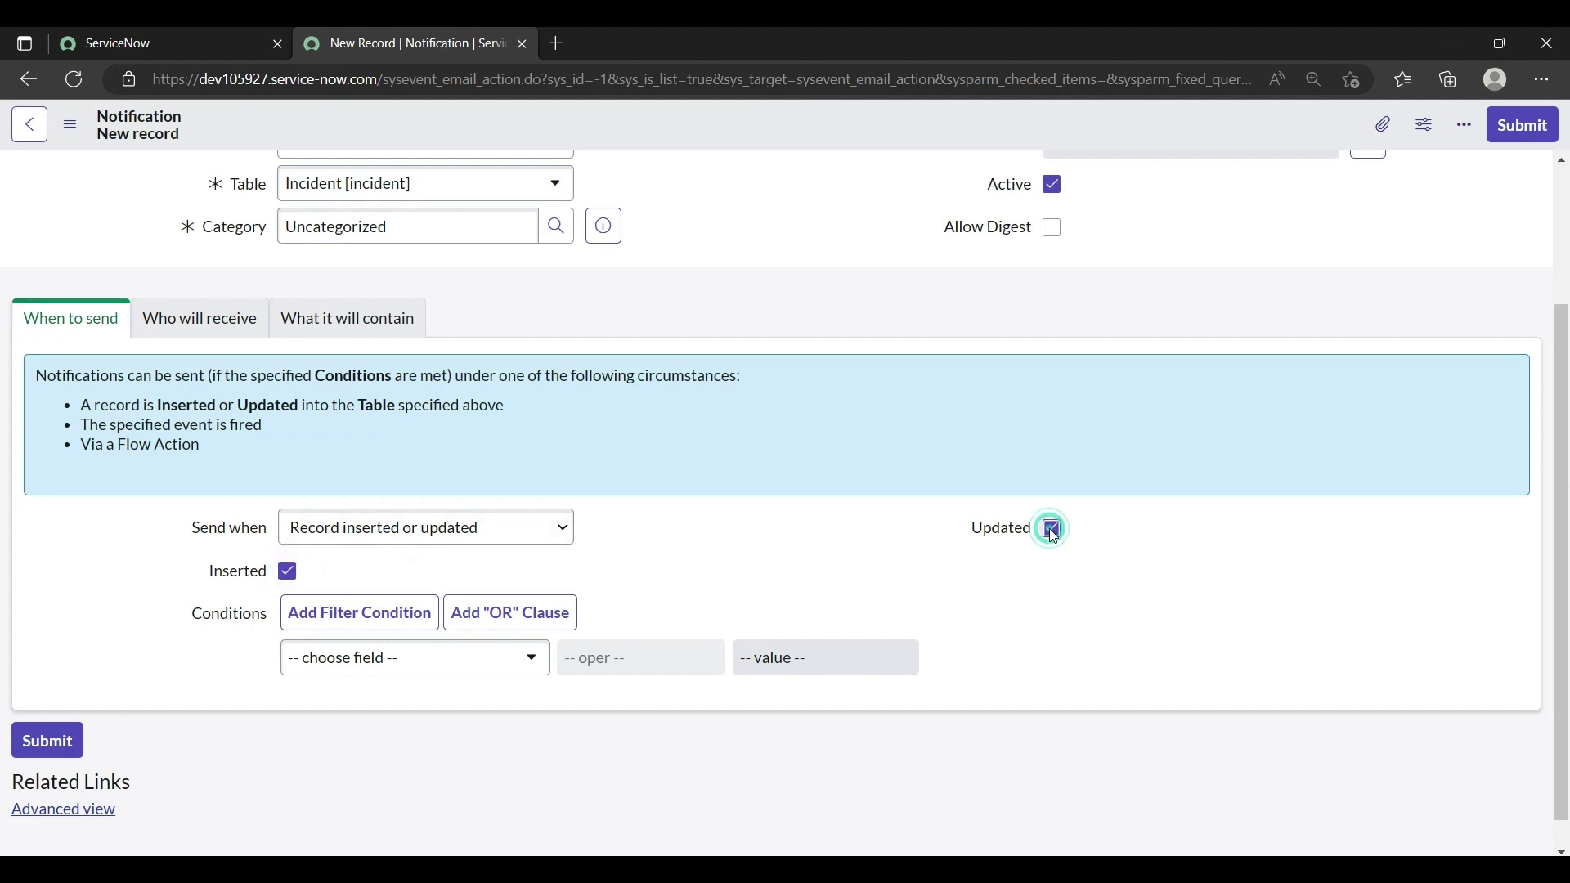
Add the condition Priority is 2 - High and delete the empty condition row.
left_click(526, 659)
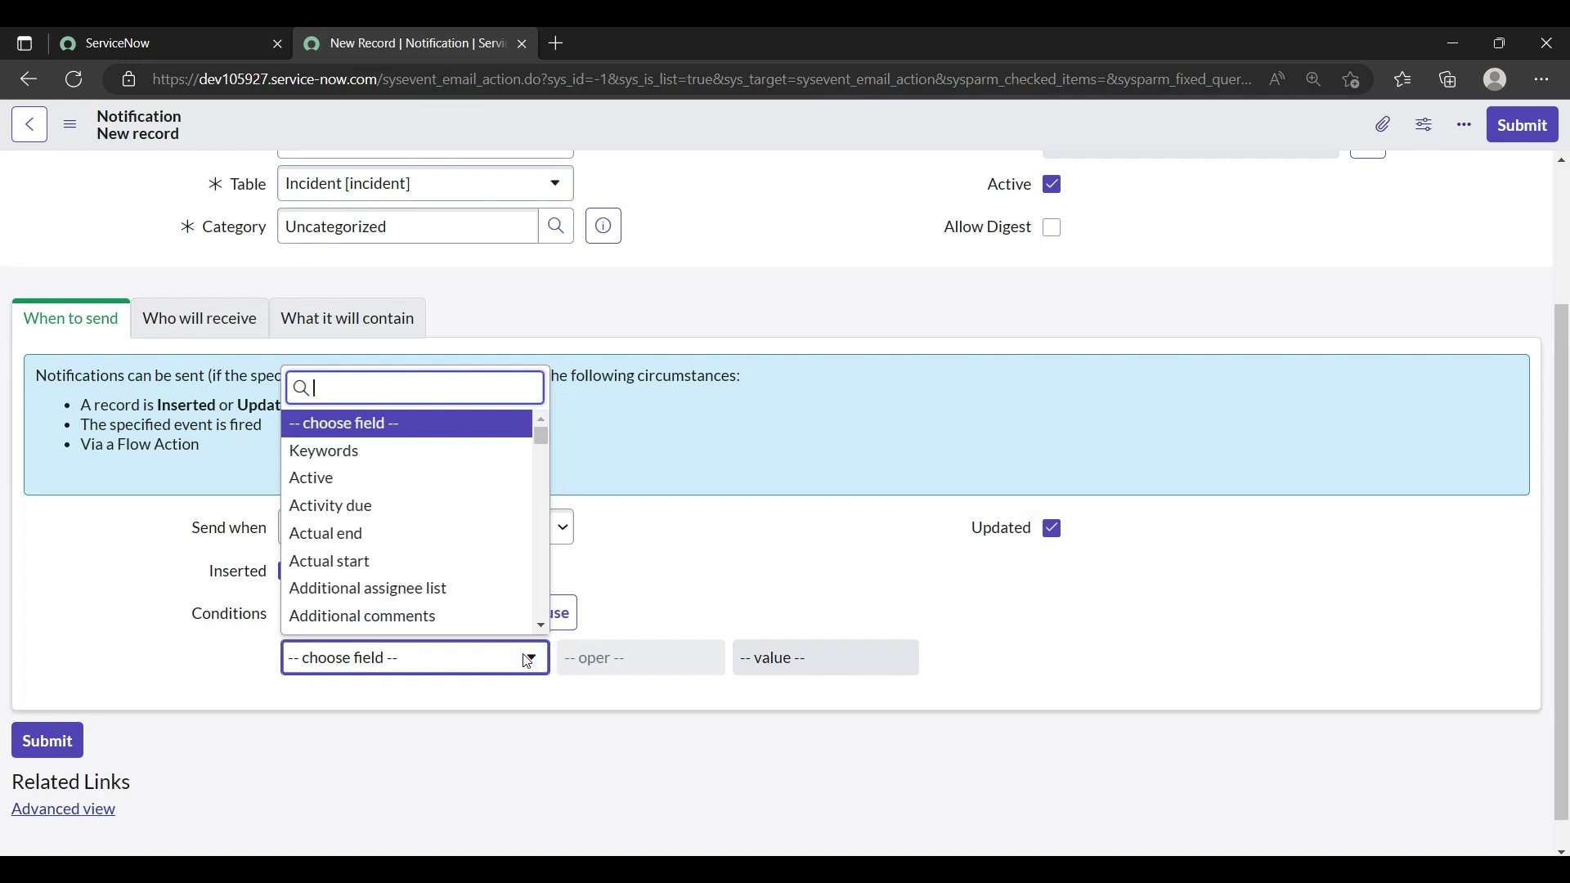
type("prio")
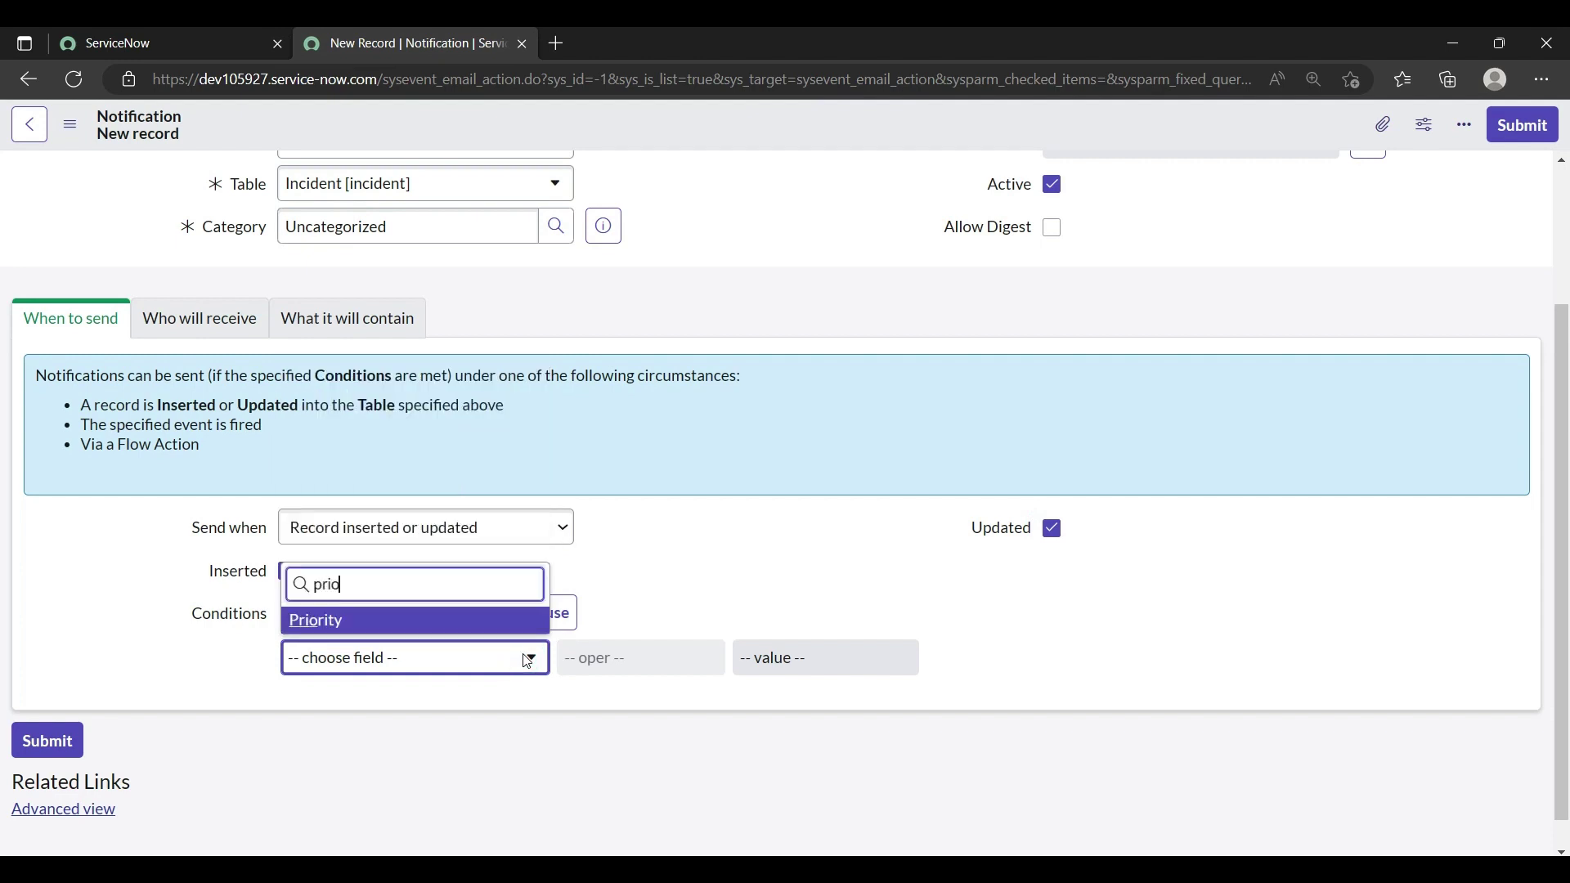
left_click(437, 621)
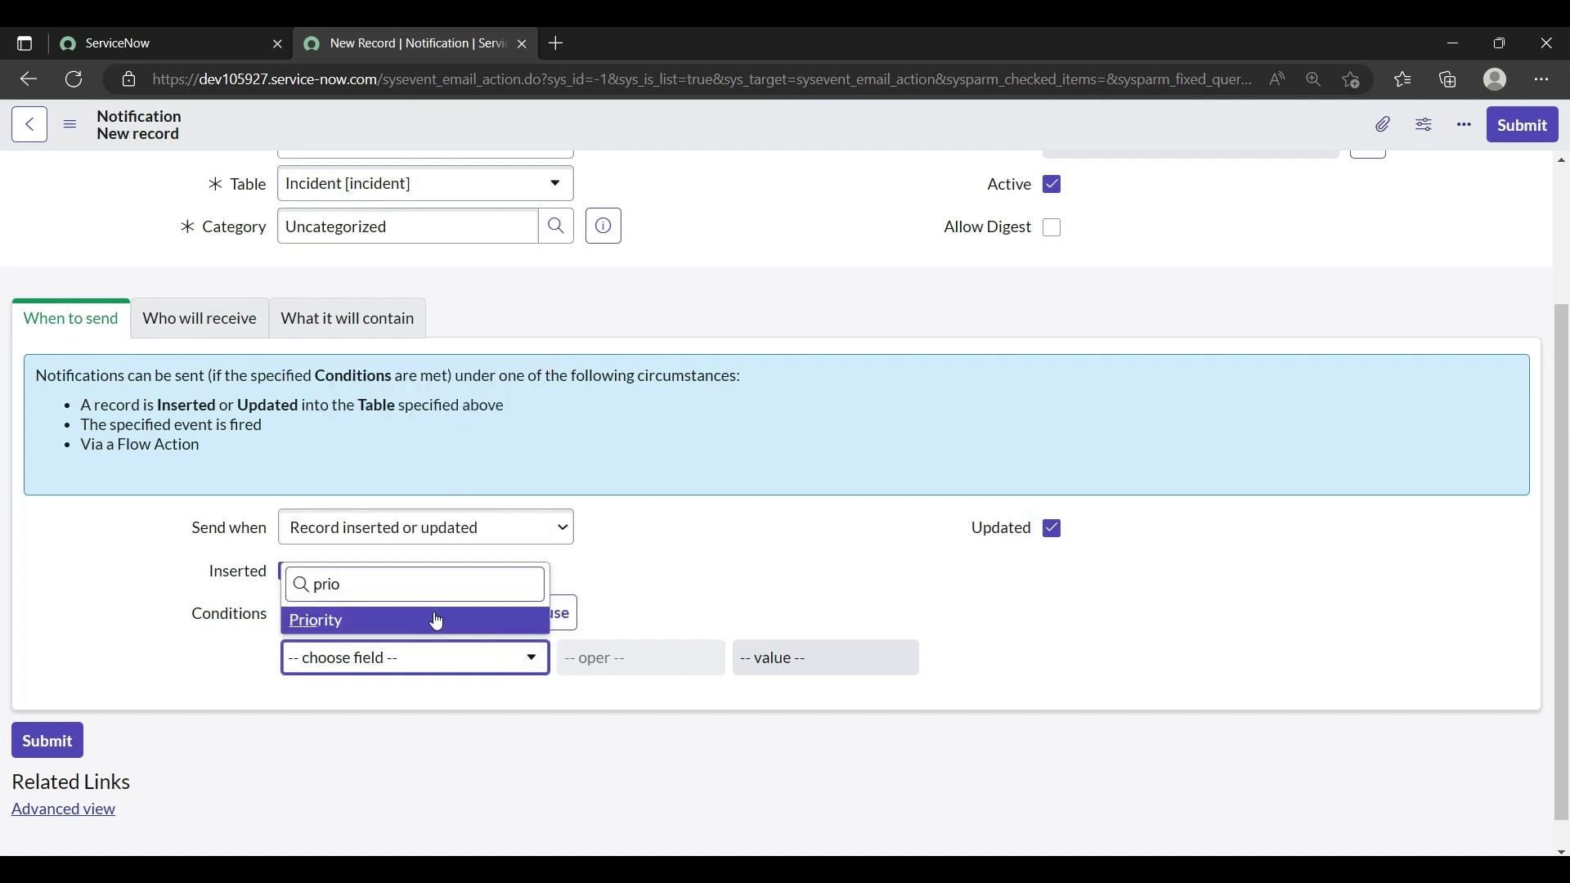
left_click(437, 621)
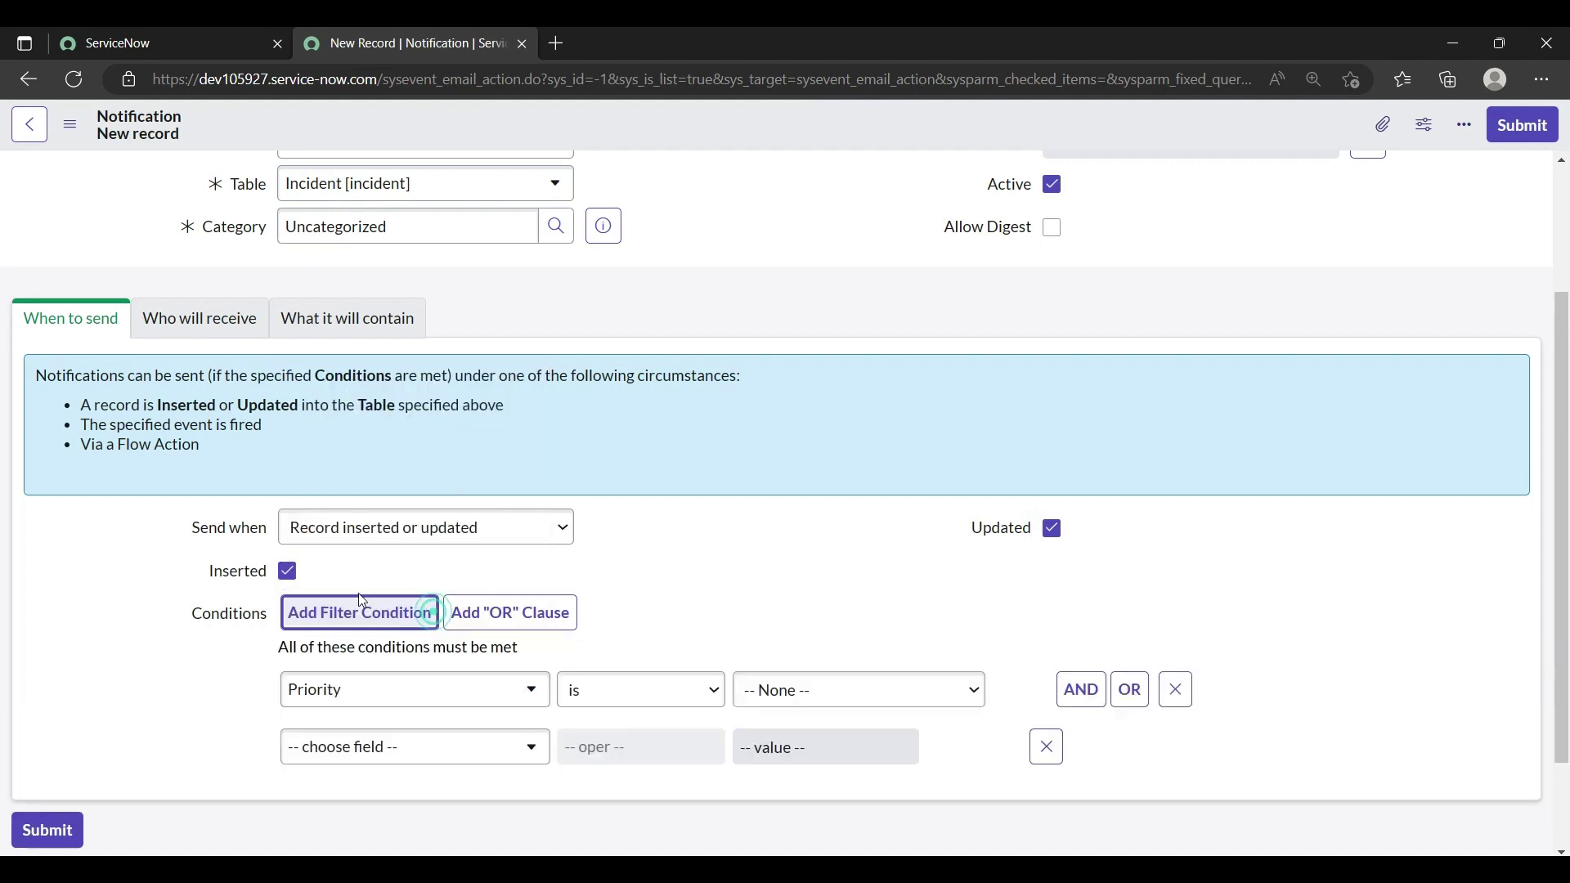
left_click(774, 702)
left_click(785, 759)
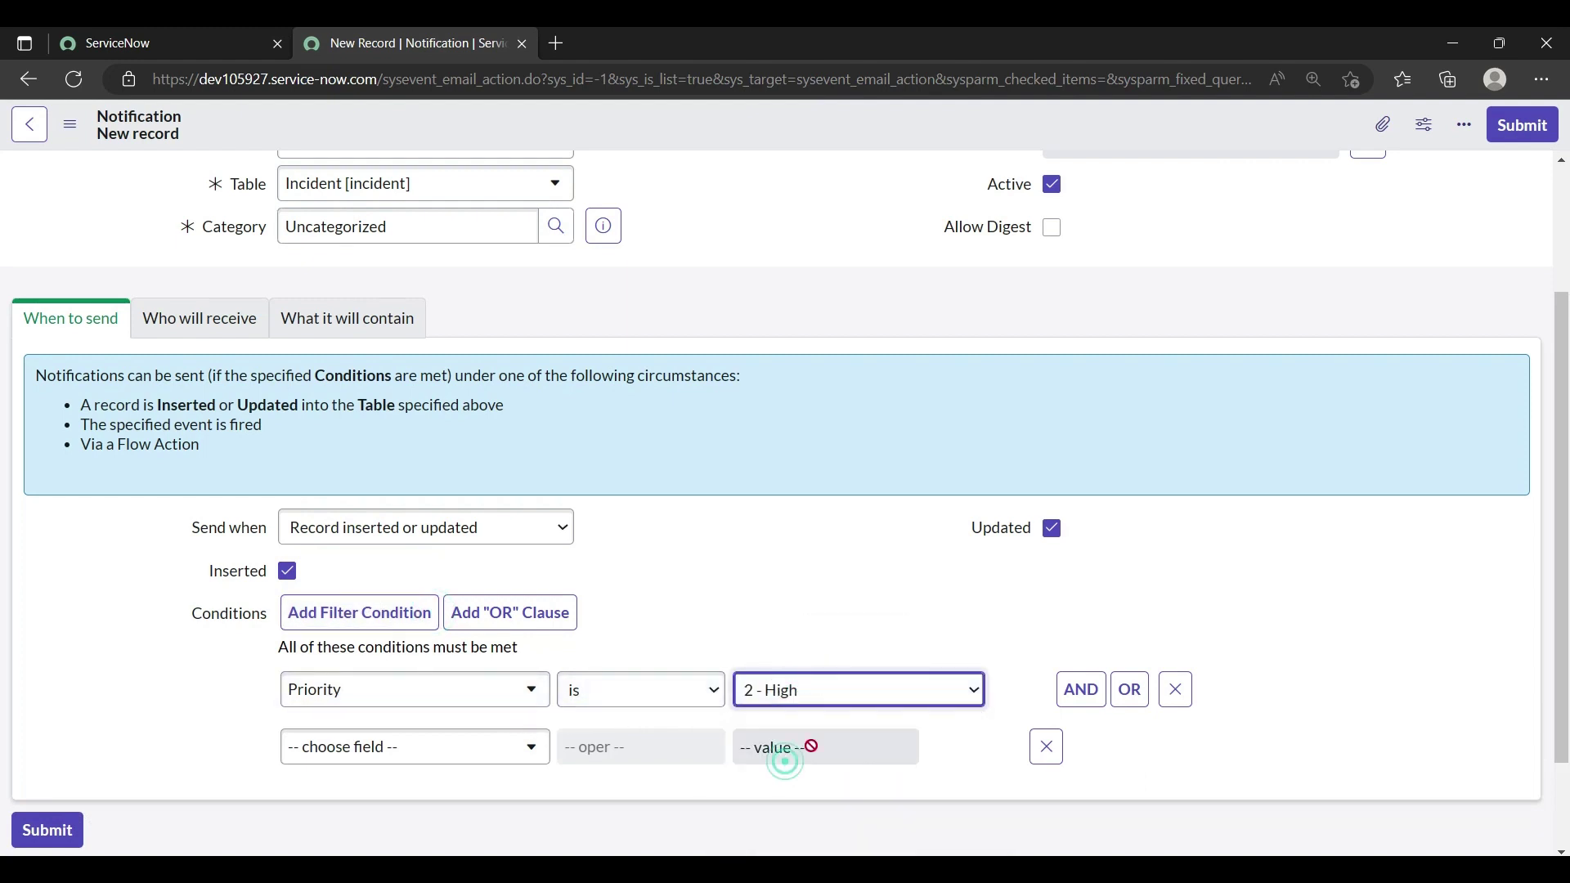
left_click(1046, 747)
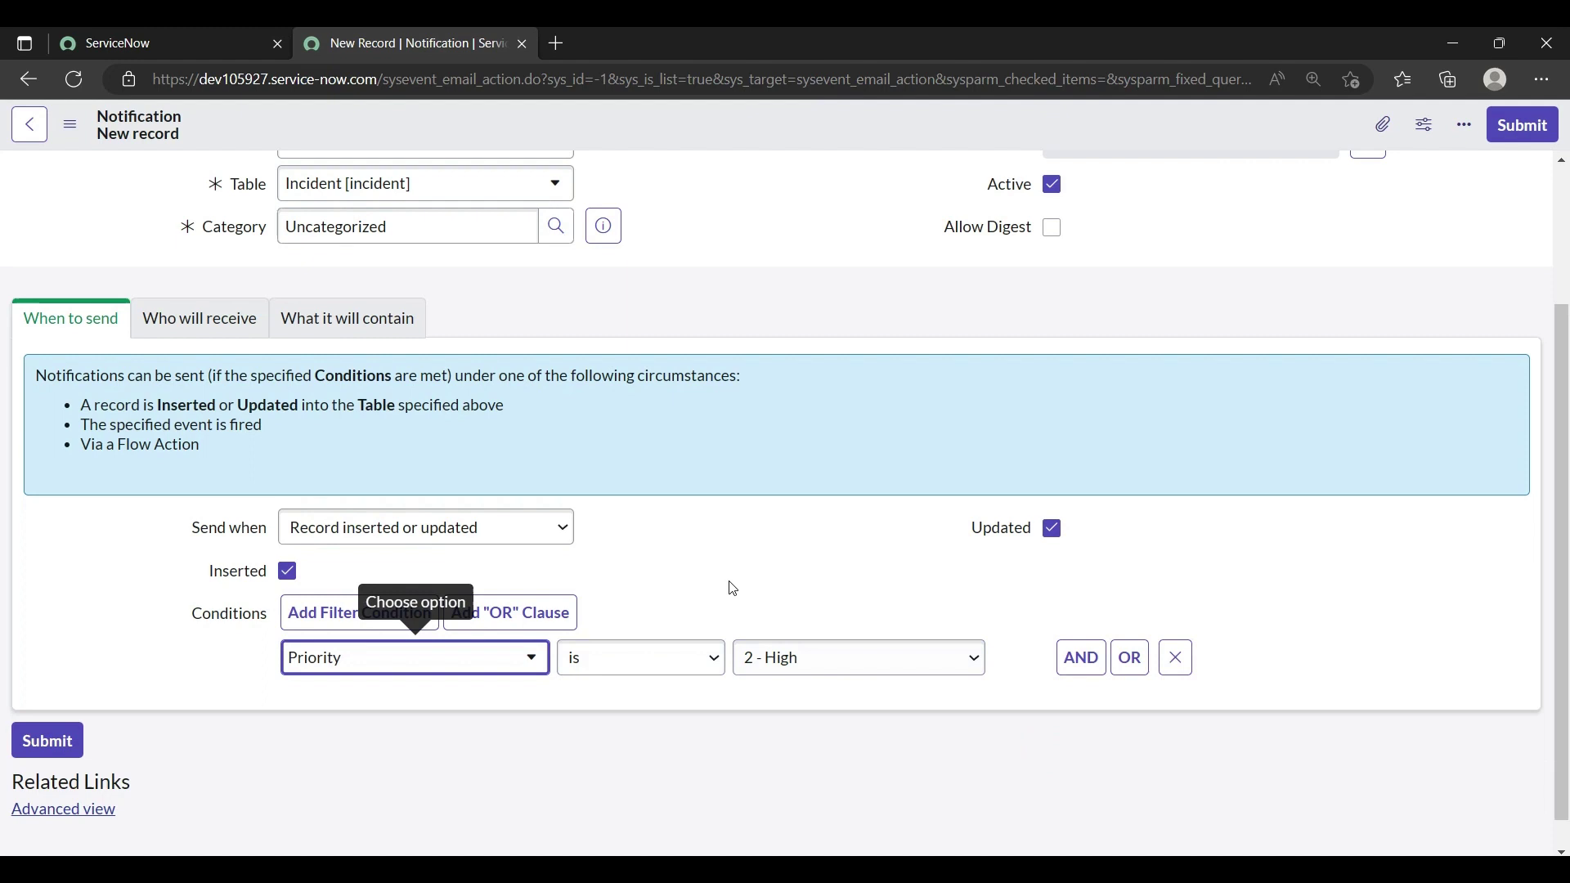
Add System Administrator to the Users list on the Who will receive tab.
left_click(209, 322)
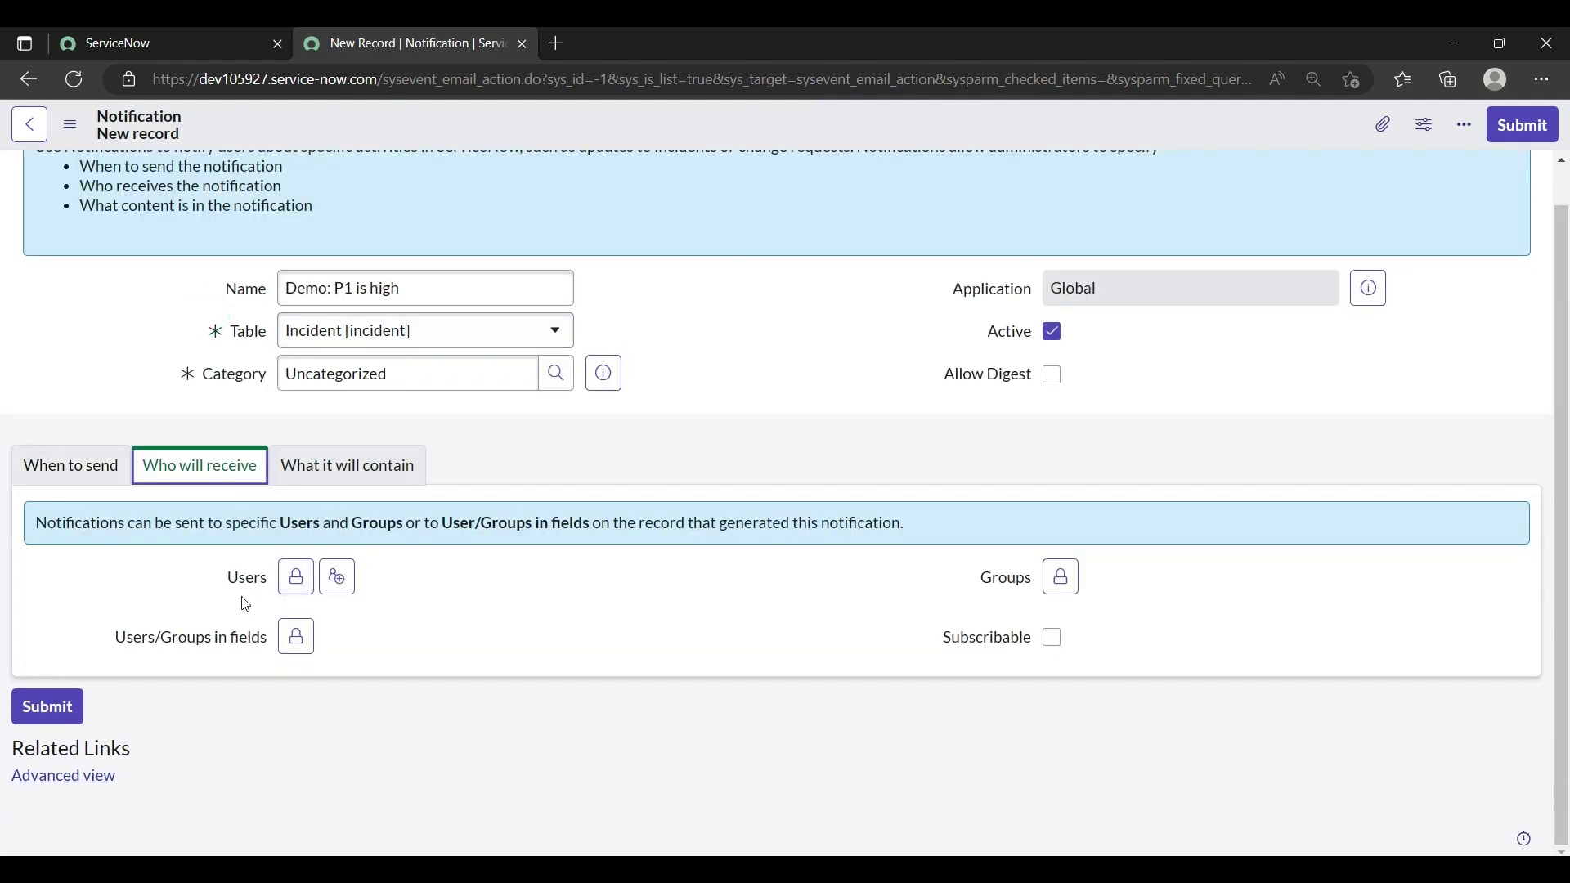
left_click(297, 581)
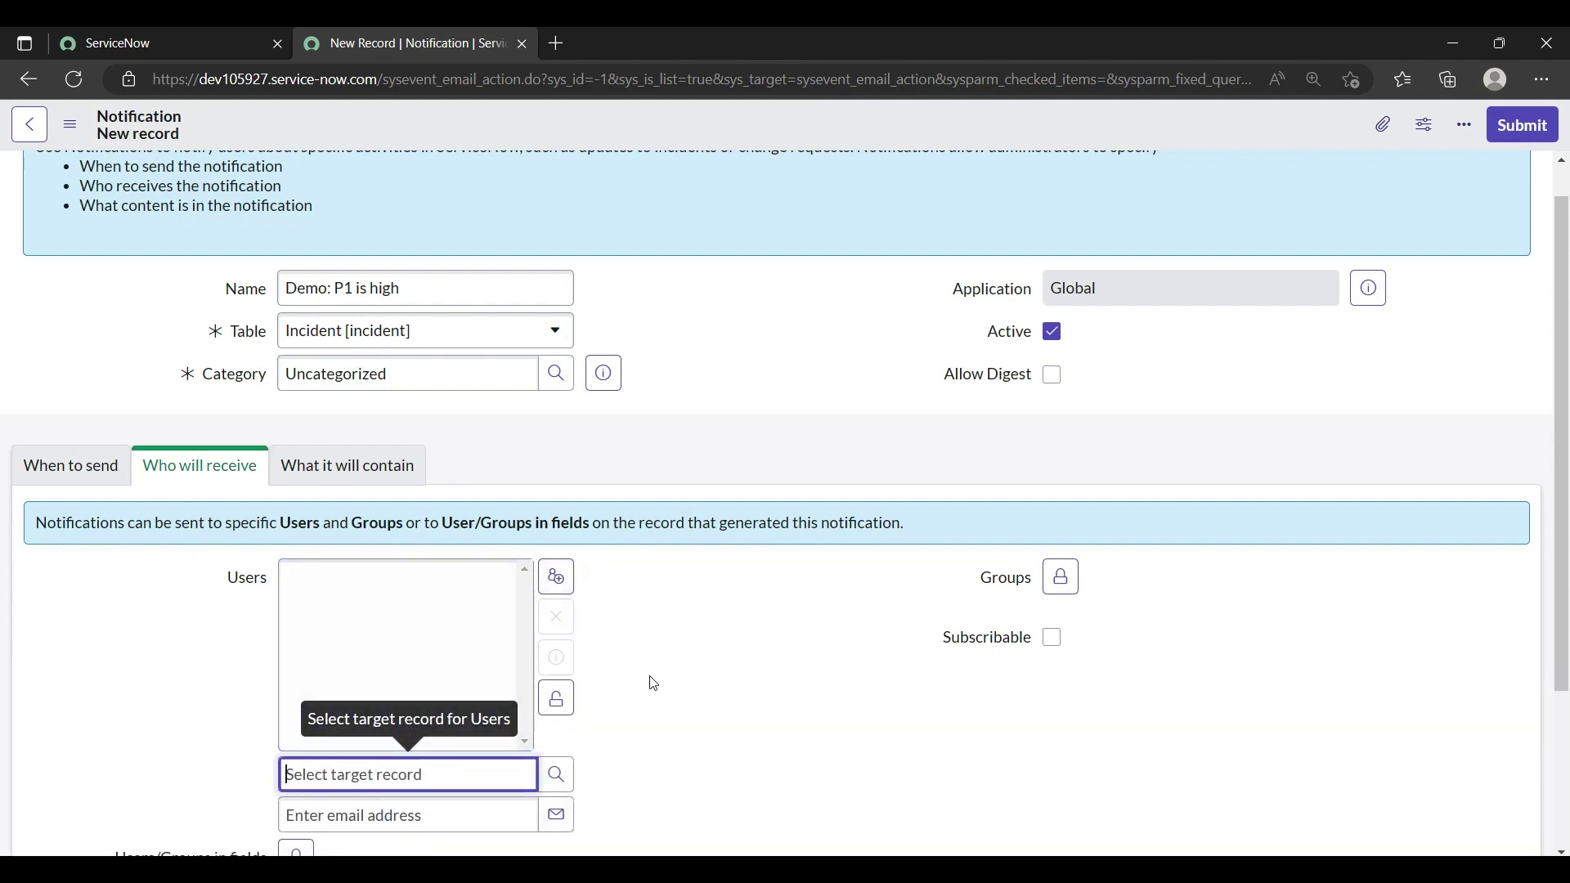
left_click(556, 577)
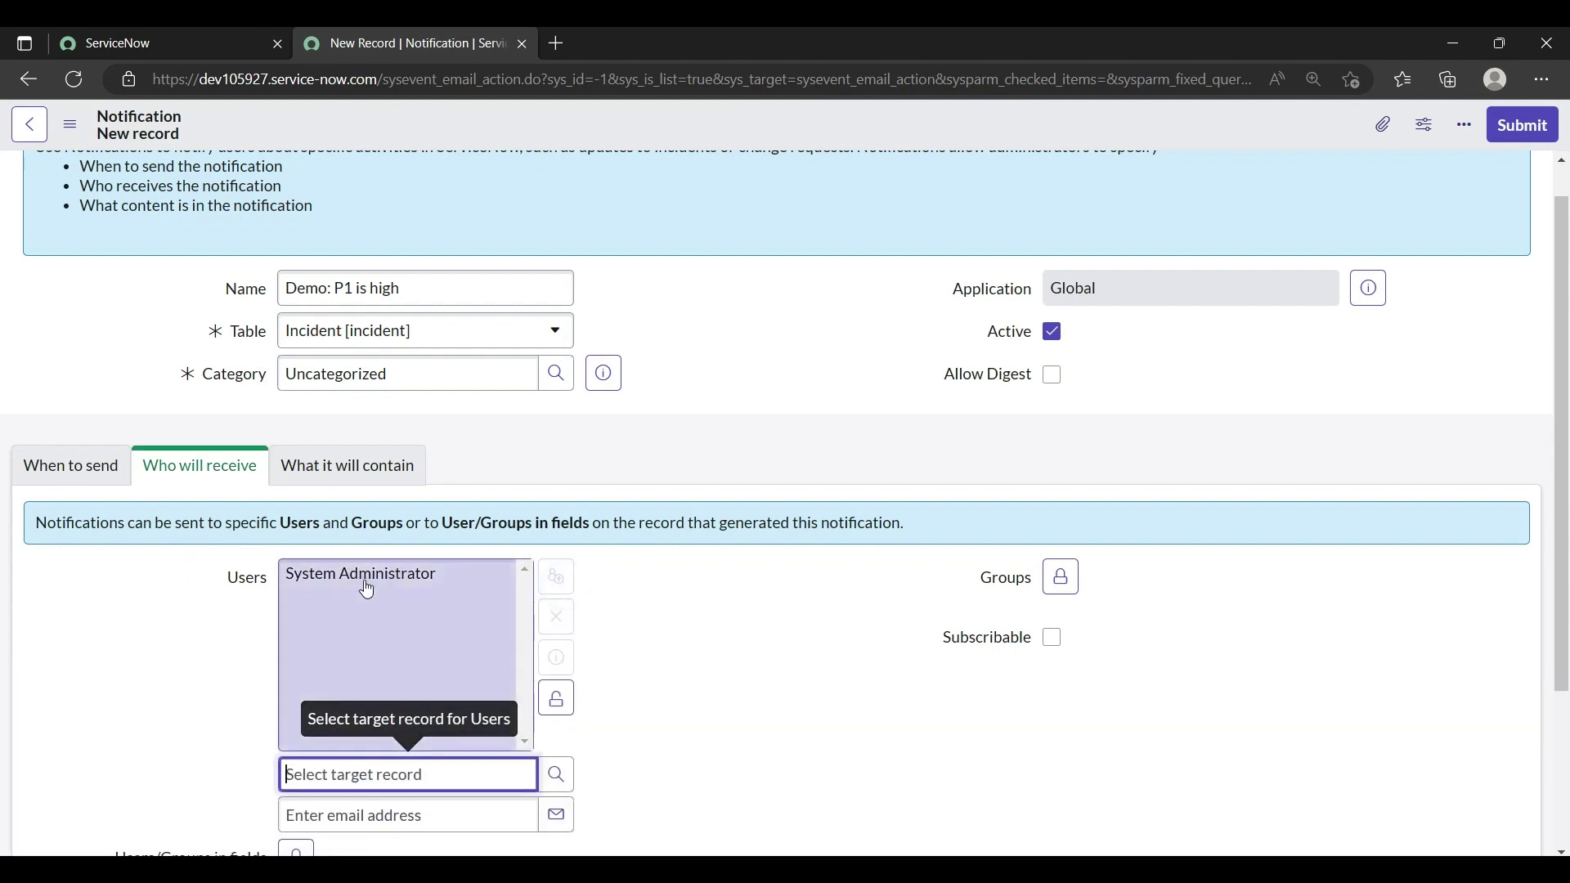
left_click(667, 689)
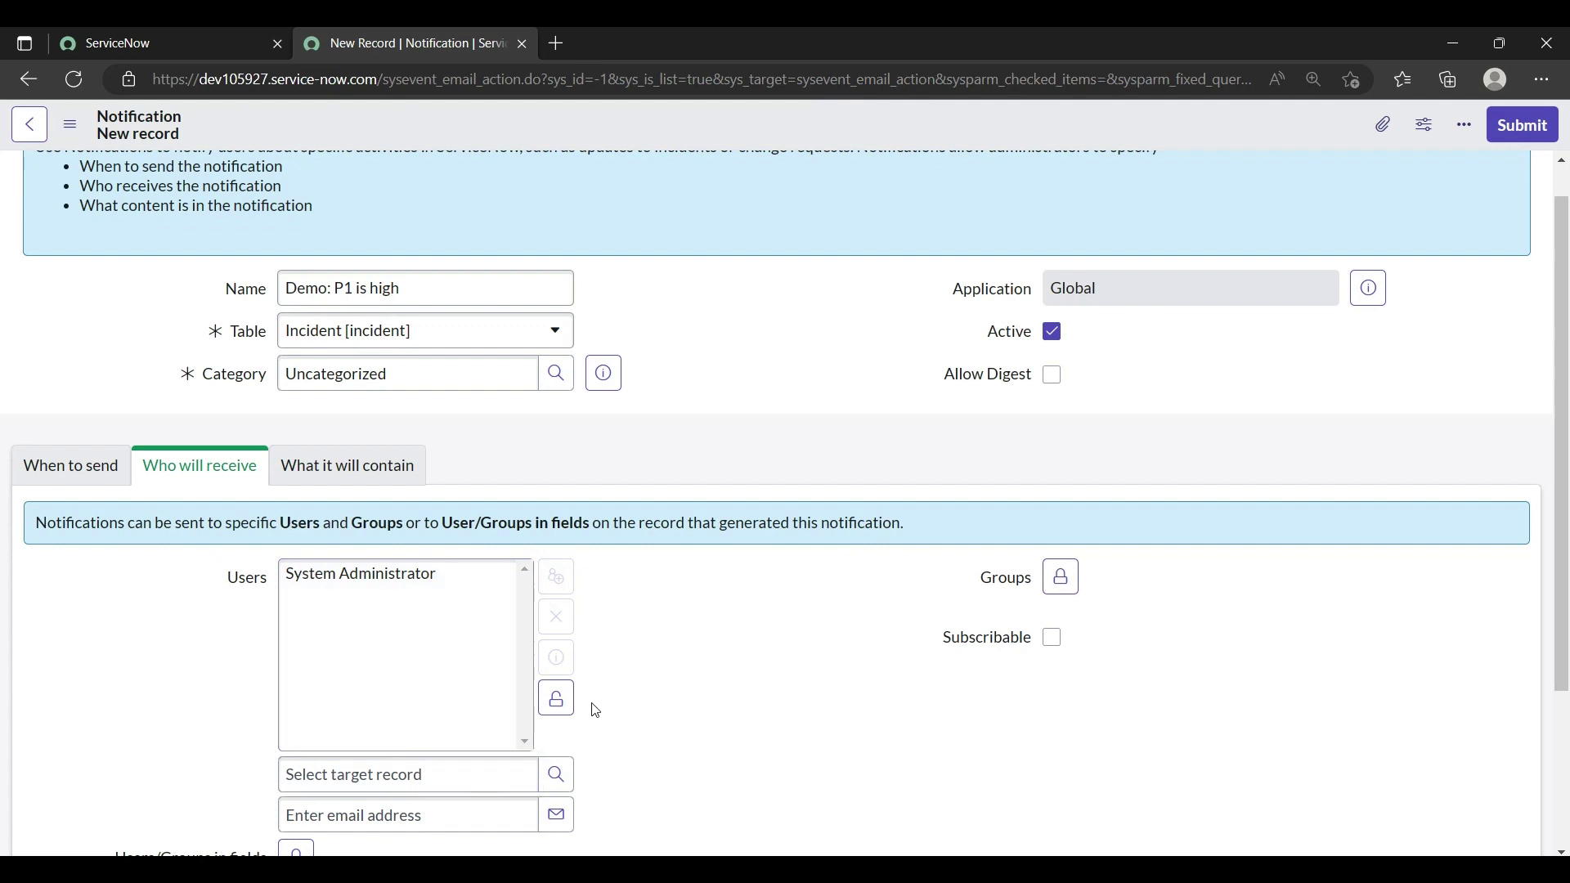
left_click(556, 701)
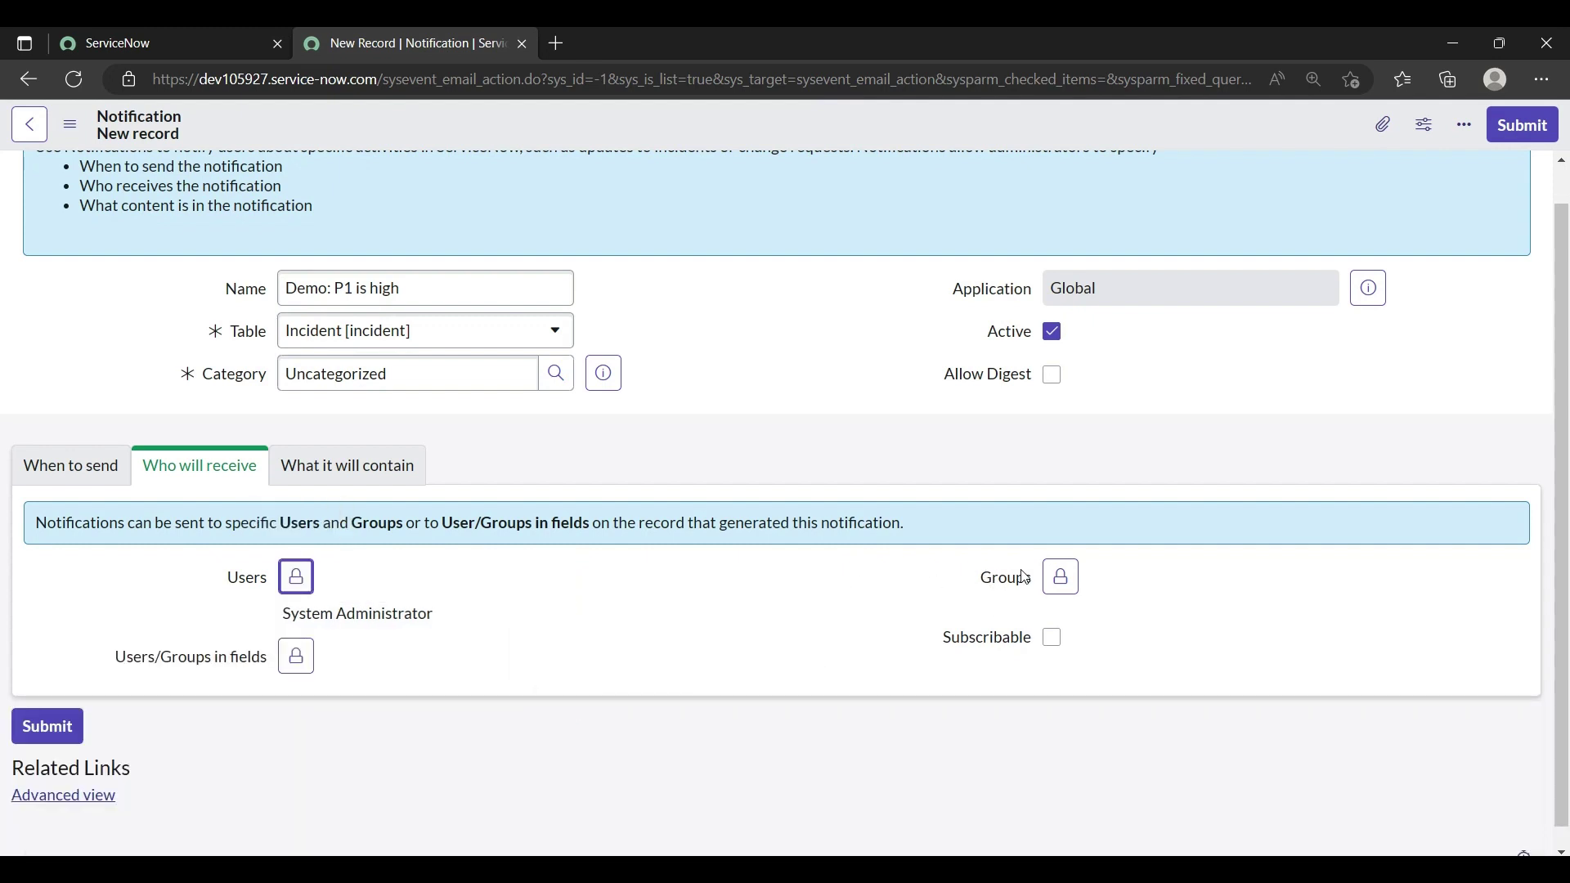
Set subject 'High Priority Incident' and message text 'High Priority Incident has benn created'.
left_click(388, 473)
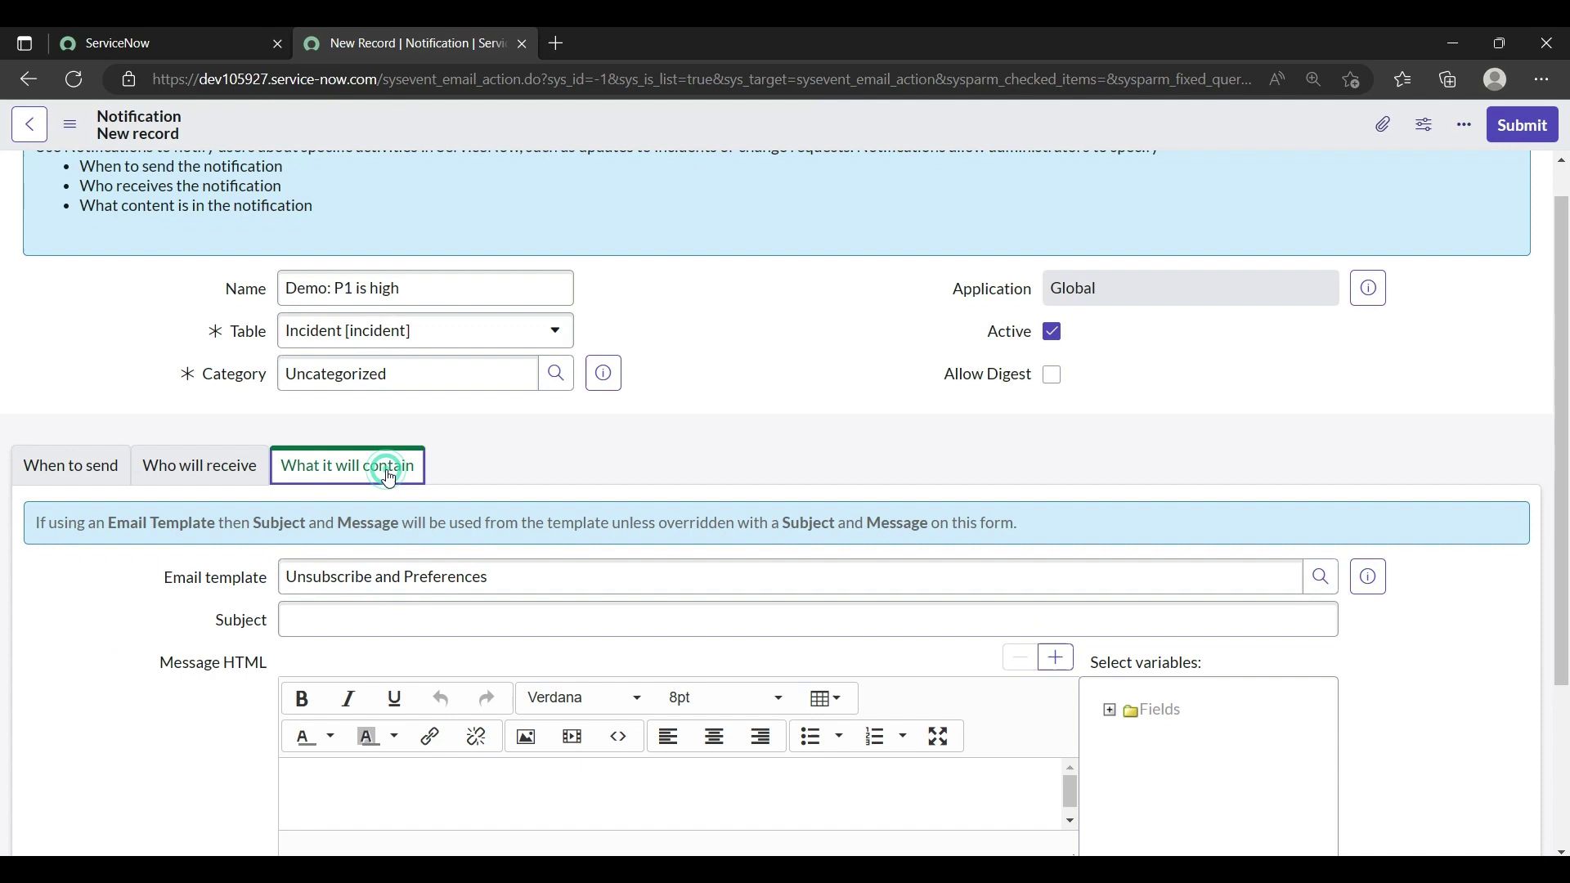
scroll(326, 649, "down", 1)
left_click(301, 508)
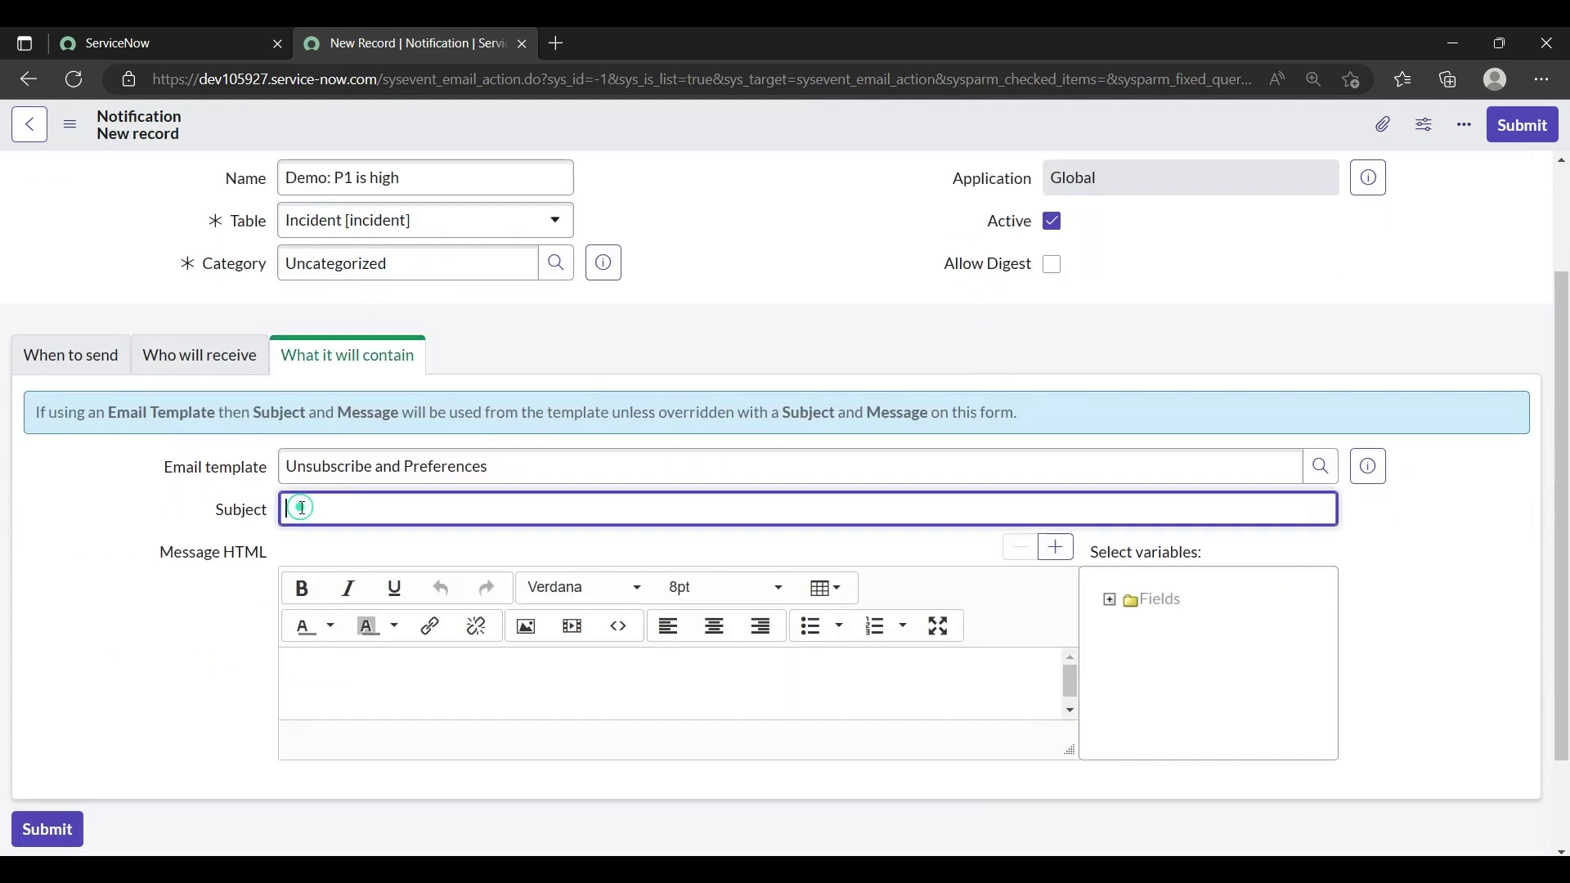
type("High Priority Incident")
left_click(328, 674)
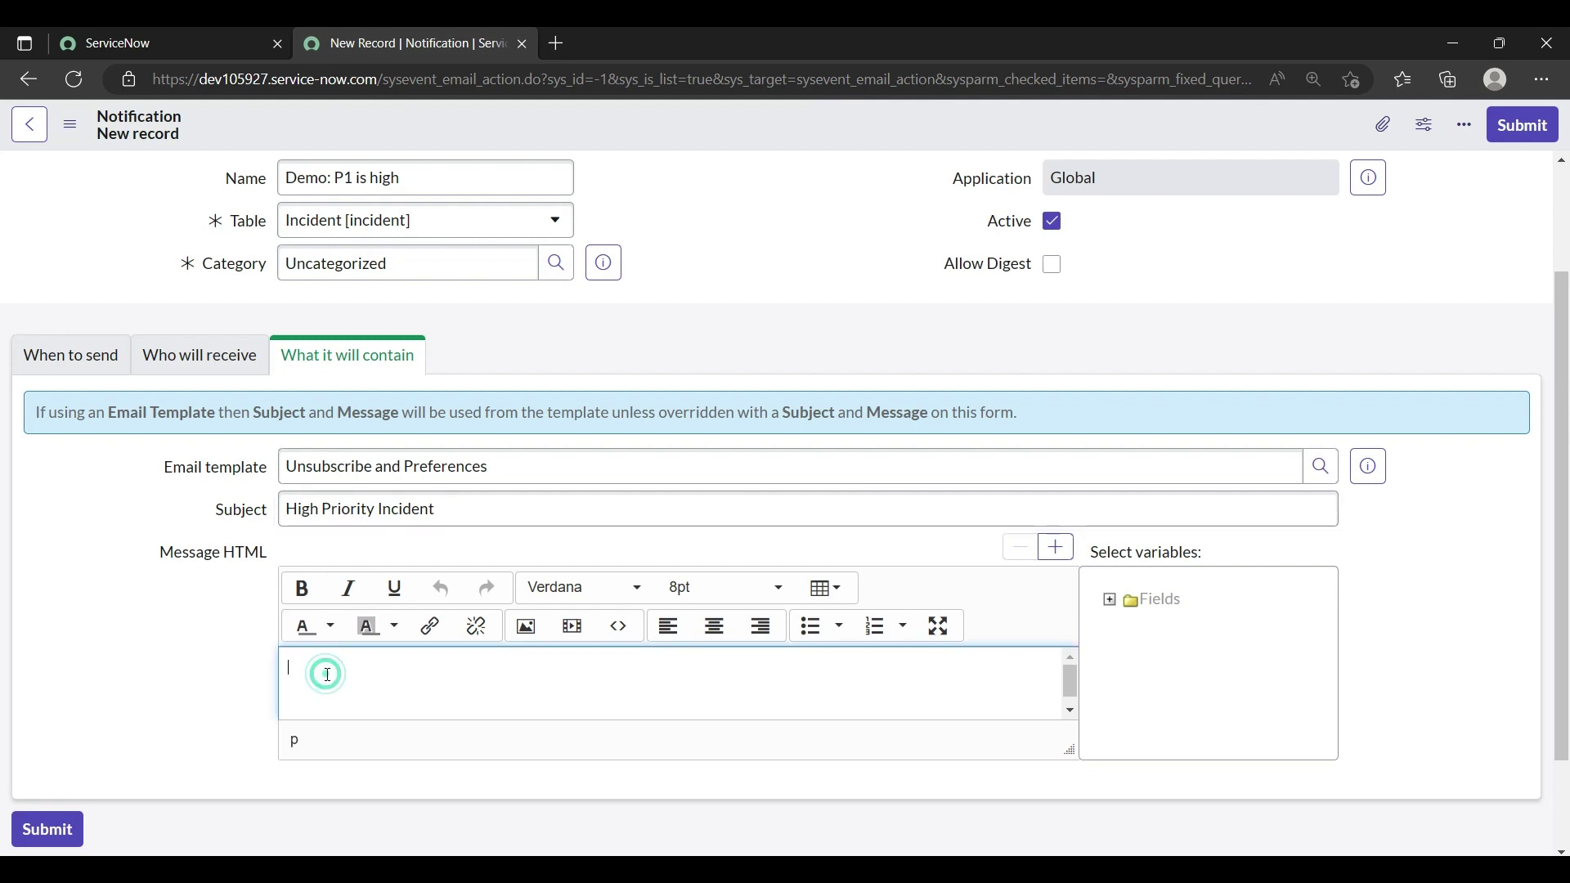
type("High Priori")
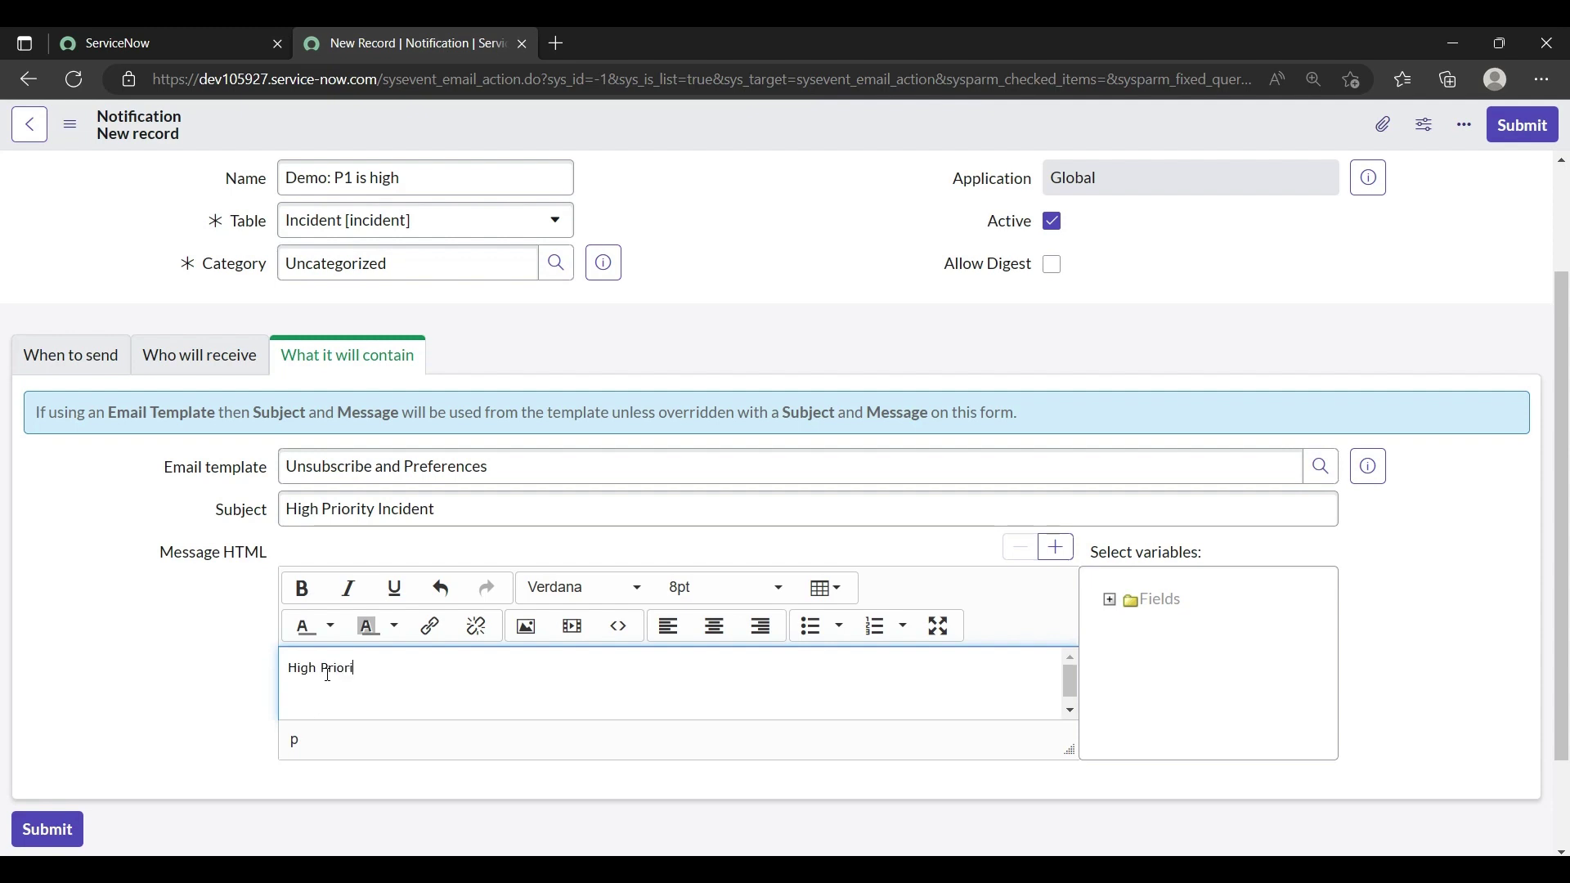
type("ty Incident has benn created.")
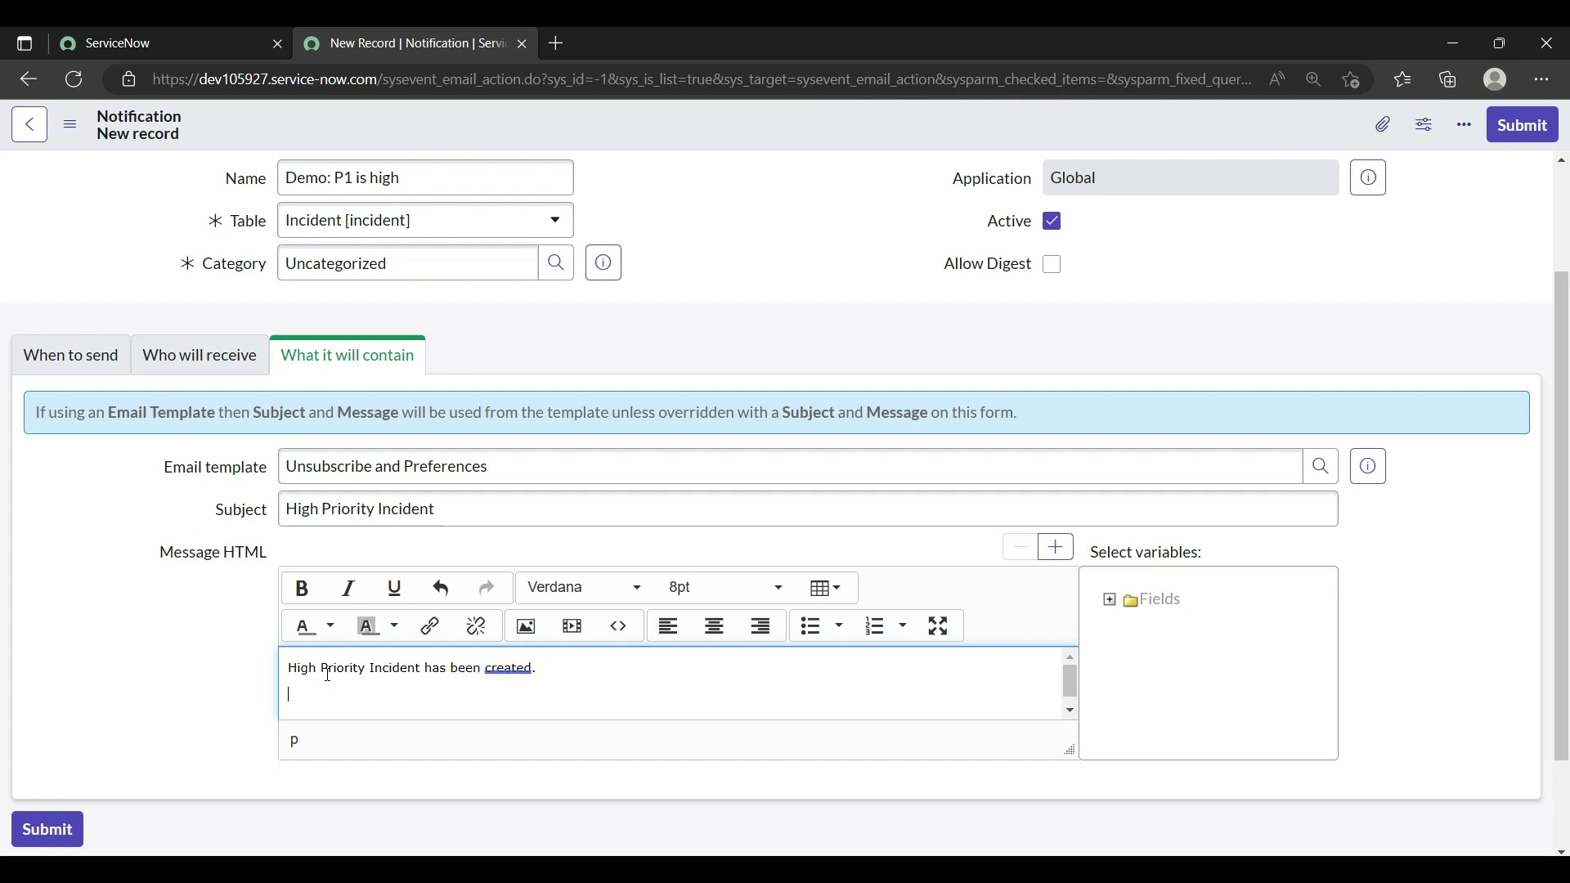
Insert the ${number} variable into the message with the label 'Incident'.
left_click(1110, 602)
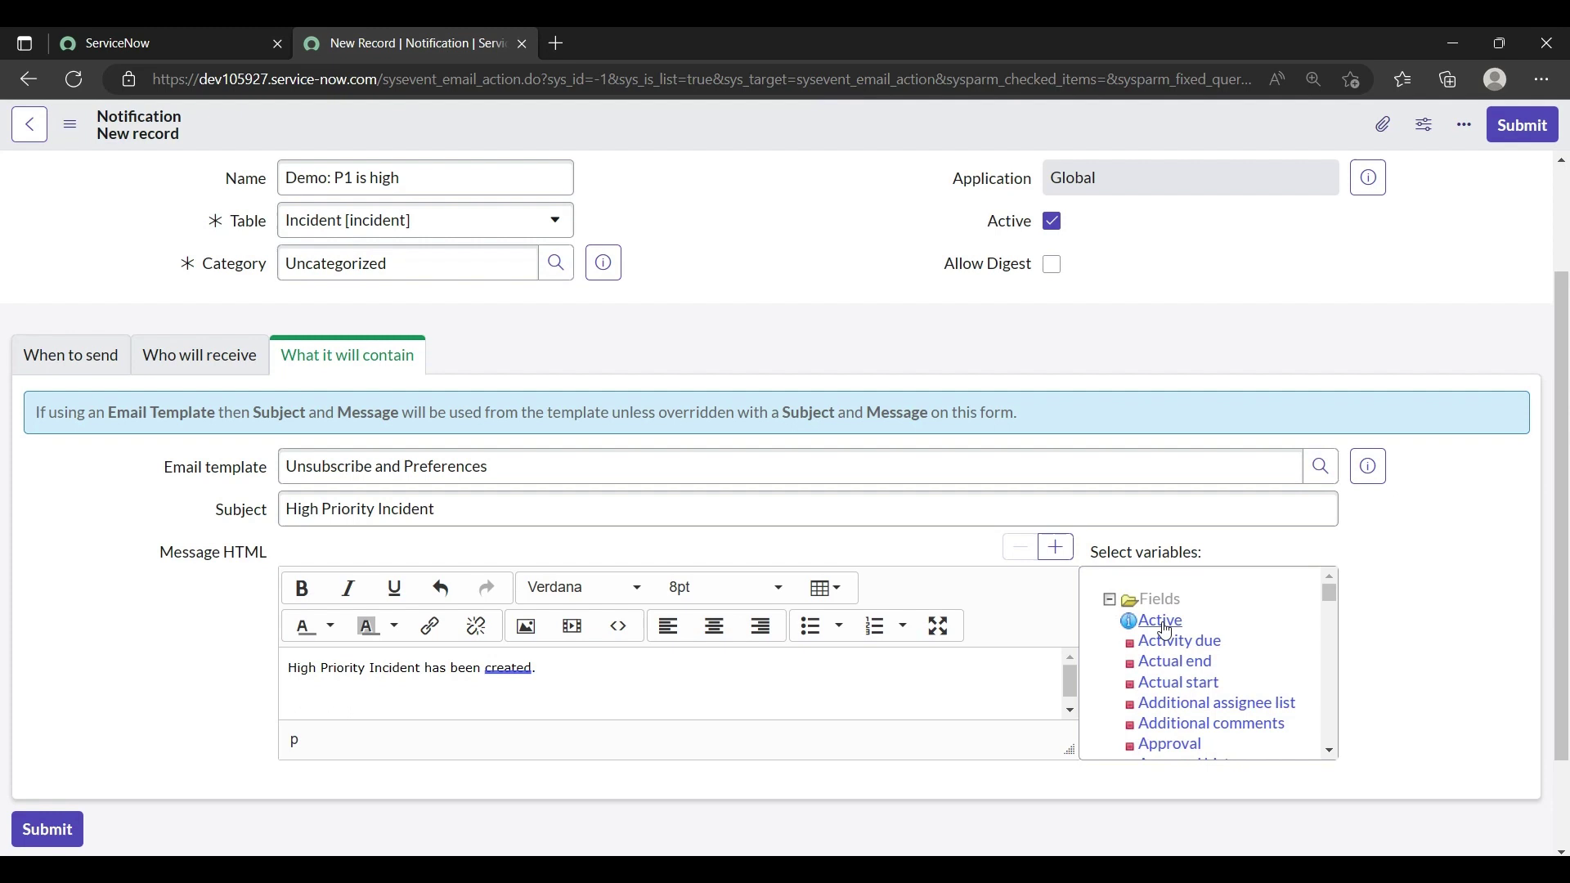
scroll(1186, 654, "down", 1)
scroll(1190, 657, "down", 5)
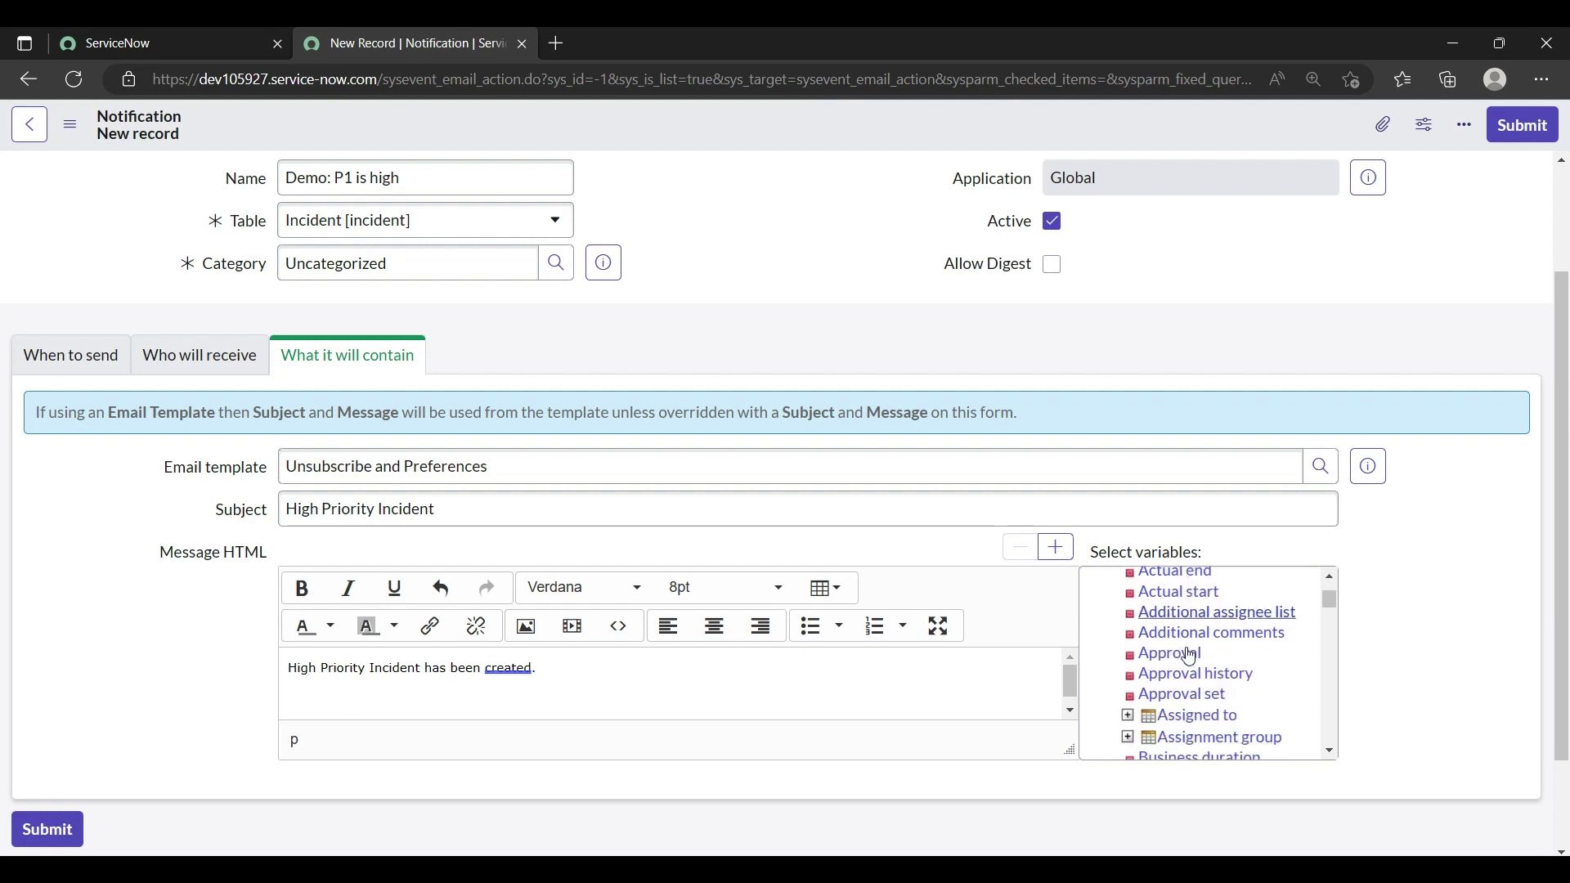
scroll(1190, 656, "down", 5)
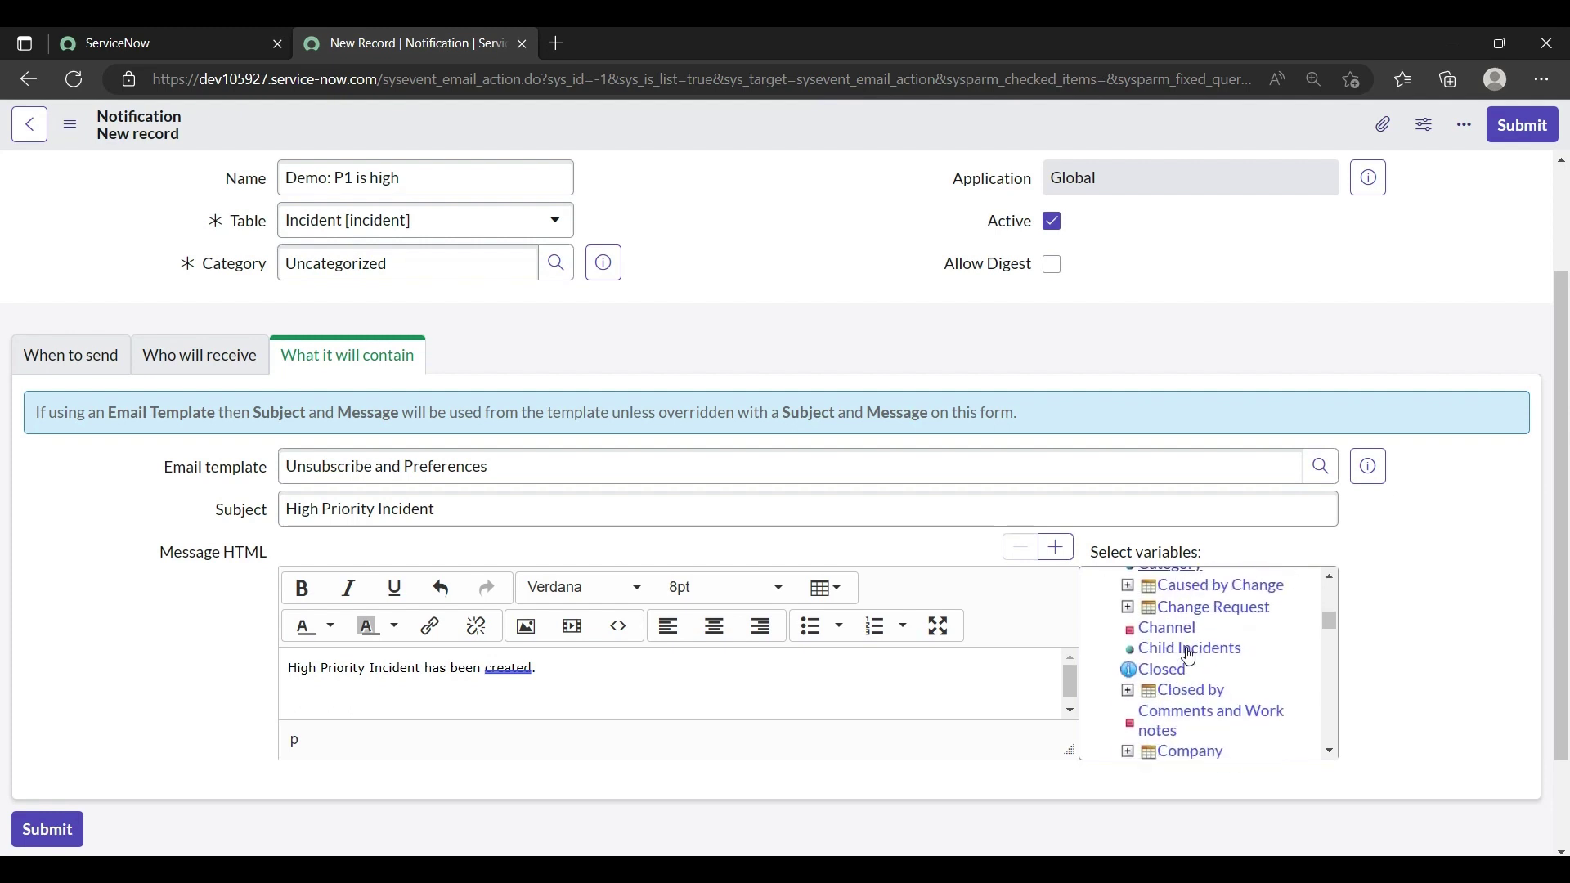
scroll(1190, 655, "down", 3)
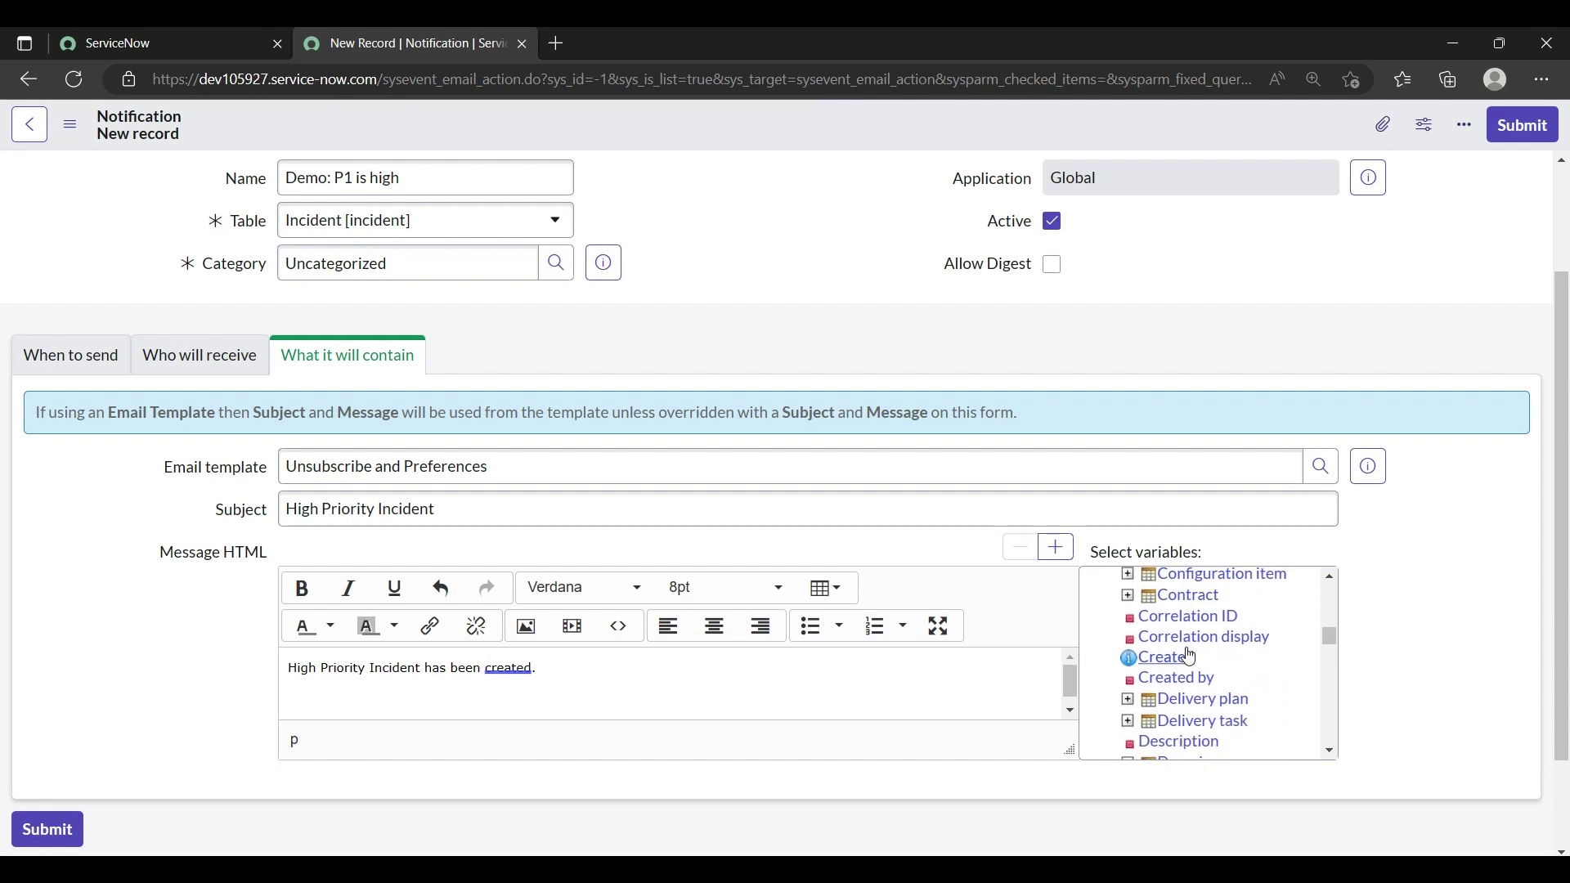
scroll(1190, 657, "up", 10)
scroll(1190, 657, "down", 12)
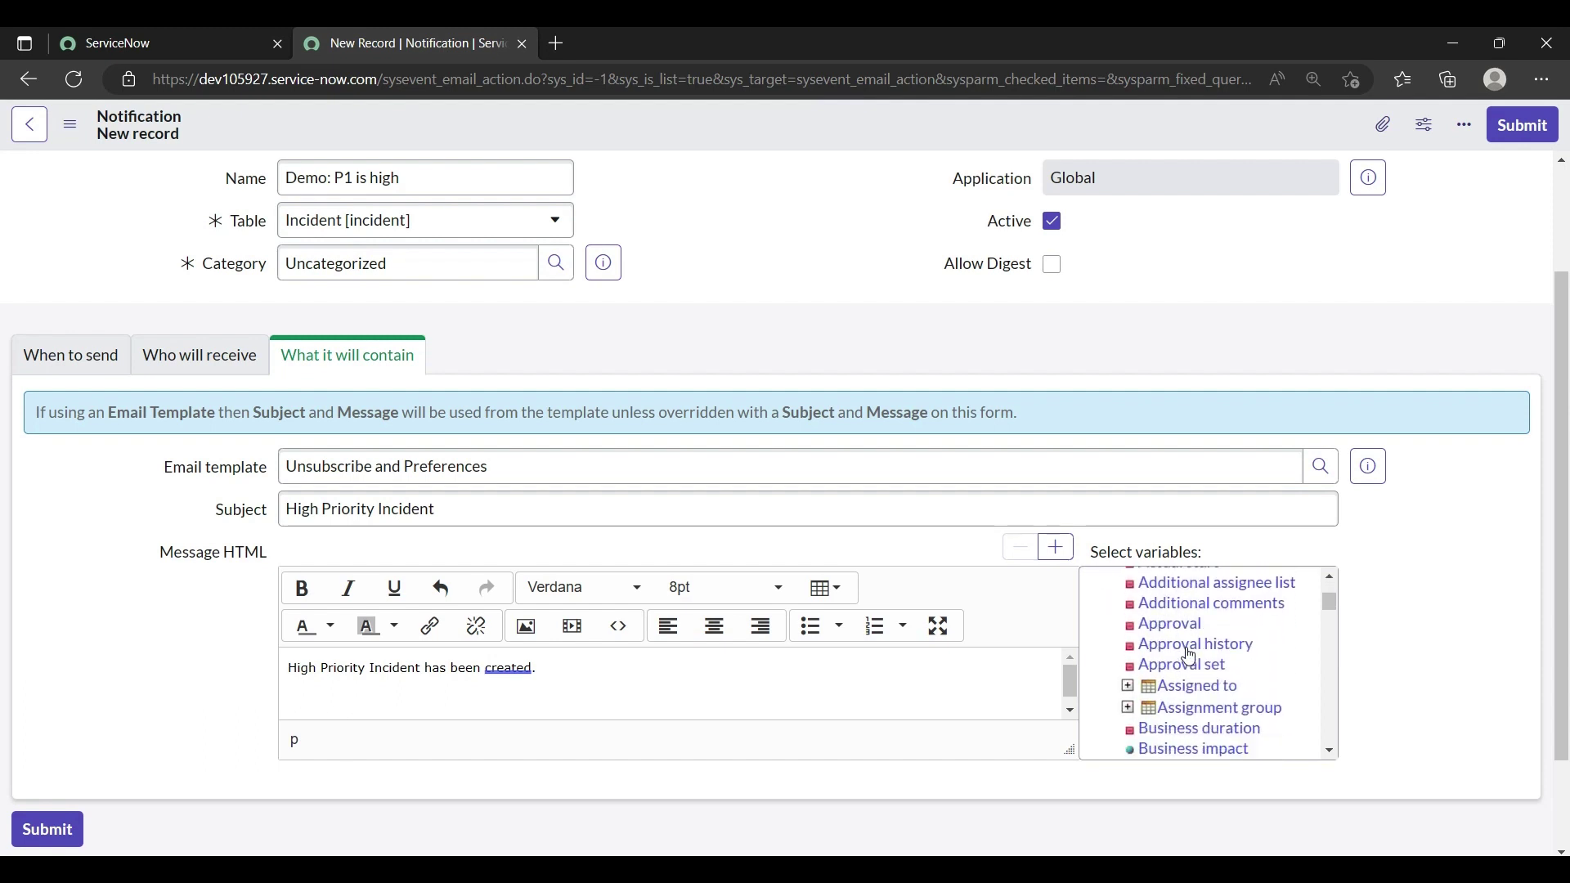
scroll(1191, 657, "down", 7)
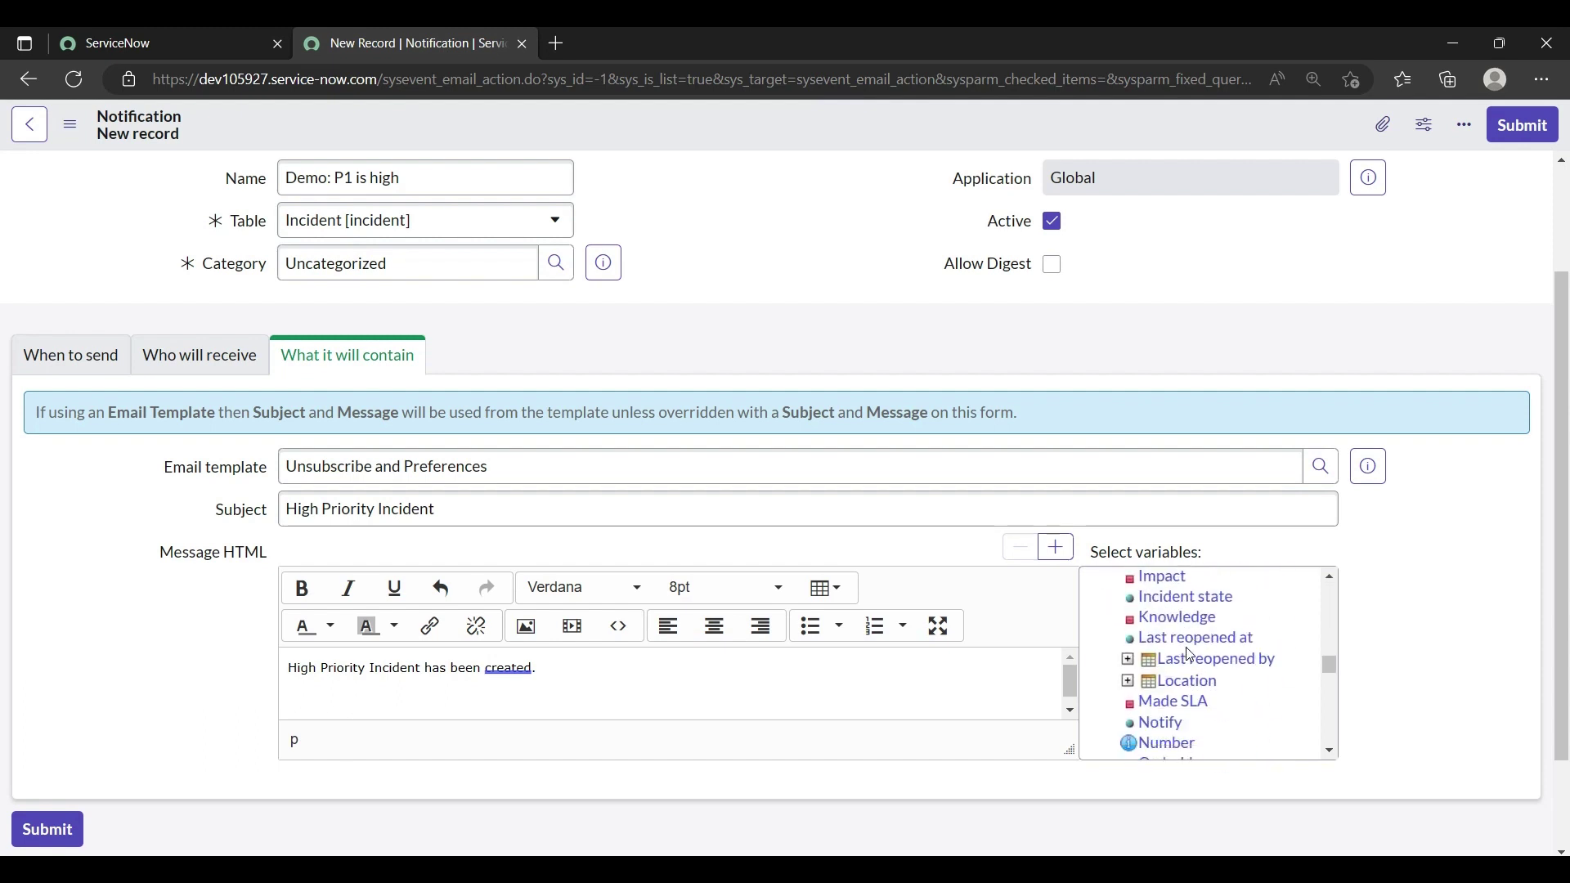
scroll(1187, 652, "up", 1)
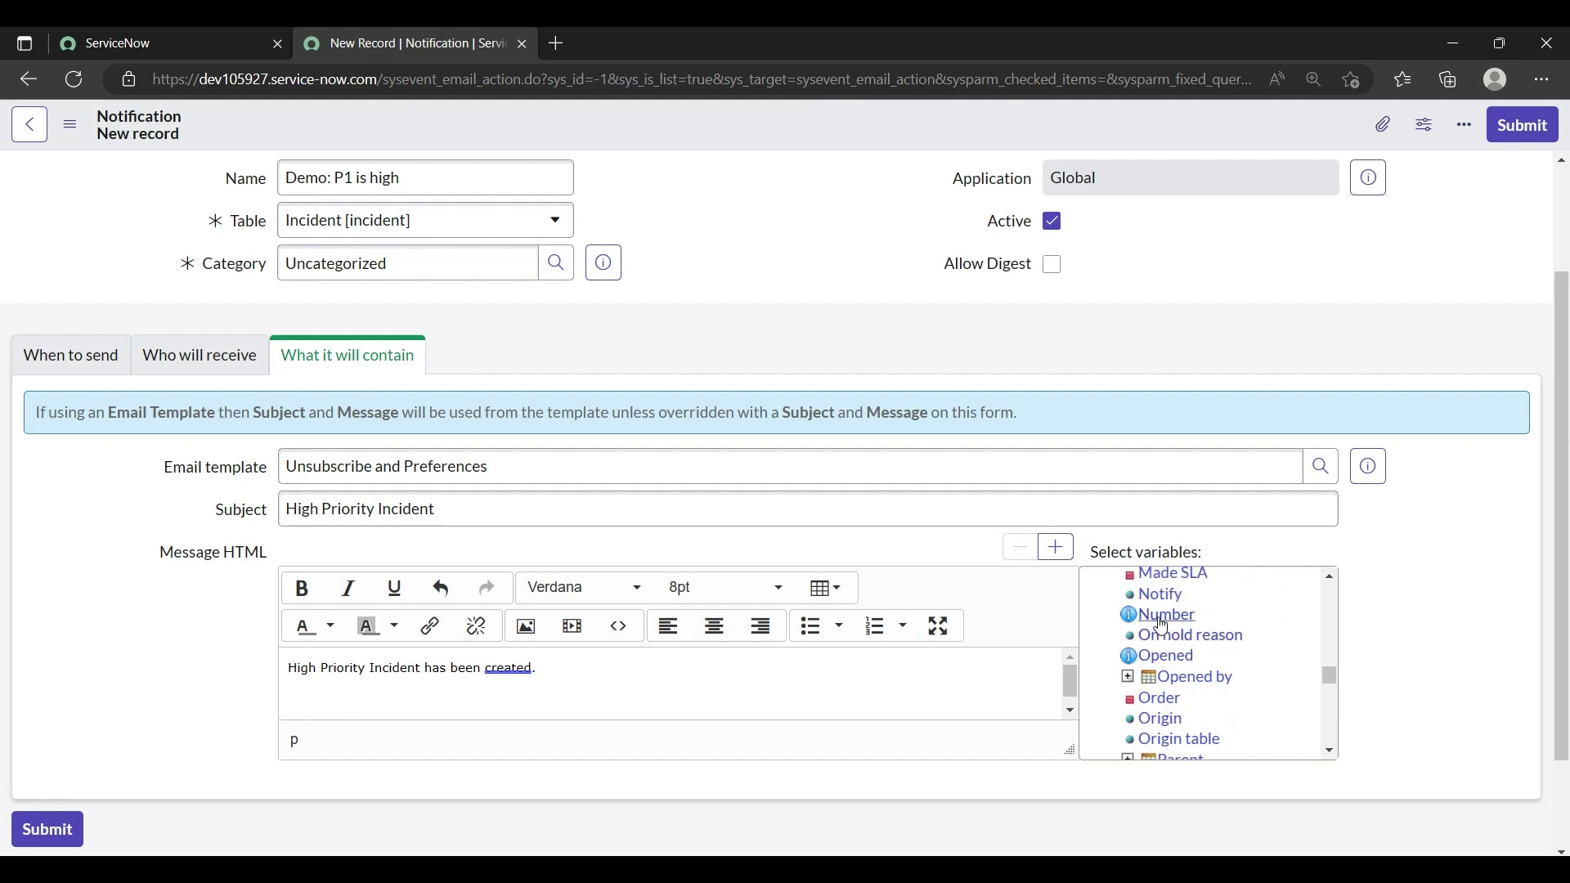
left_click(1160, 615)
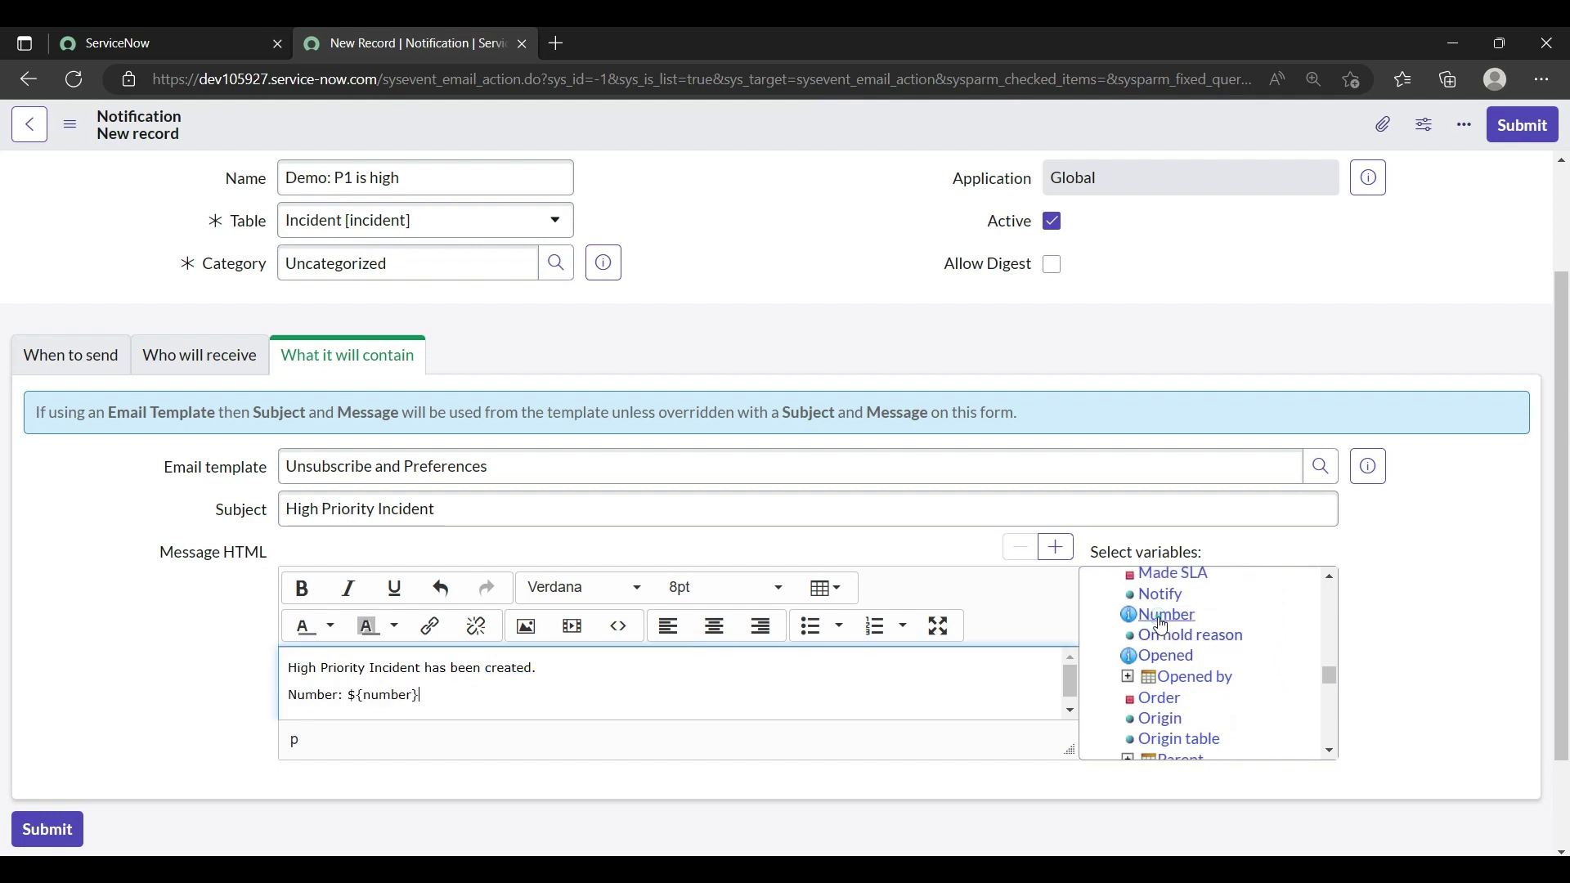
left_click(291, 693)
type("Incide")
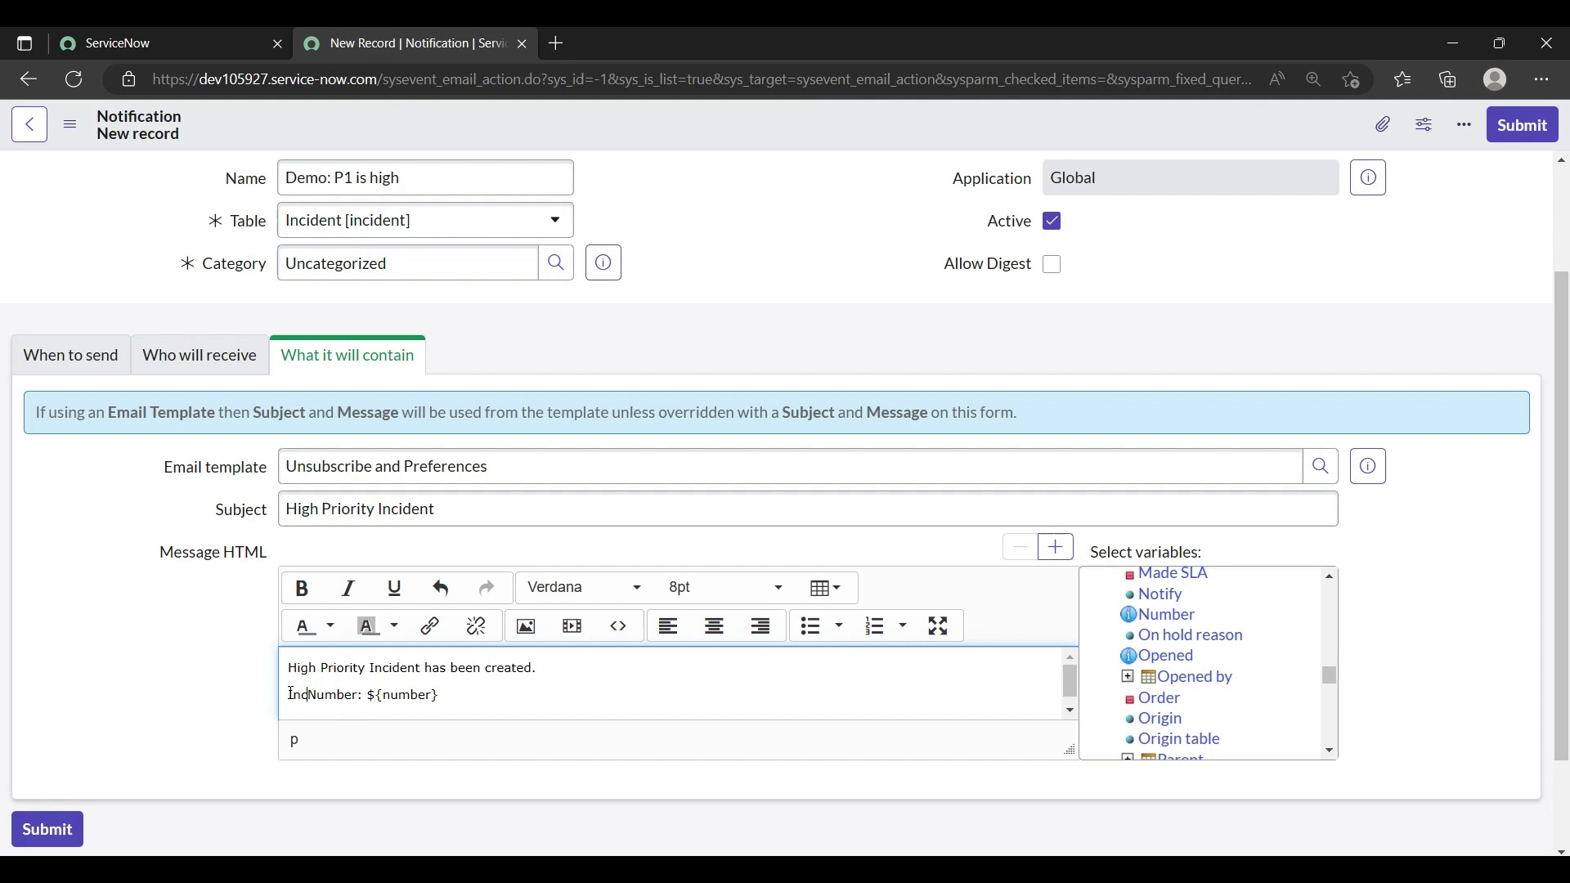
type("nt")
left_click(514, 693)
Add a Description line with the ${description} variable, removing the duplicated label text.
key("Return")
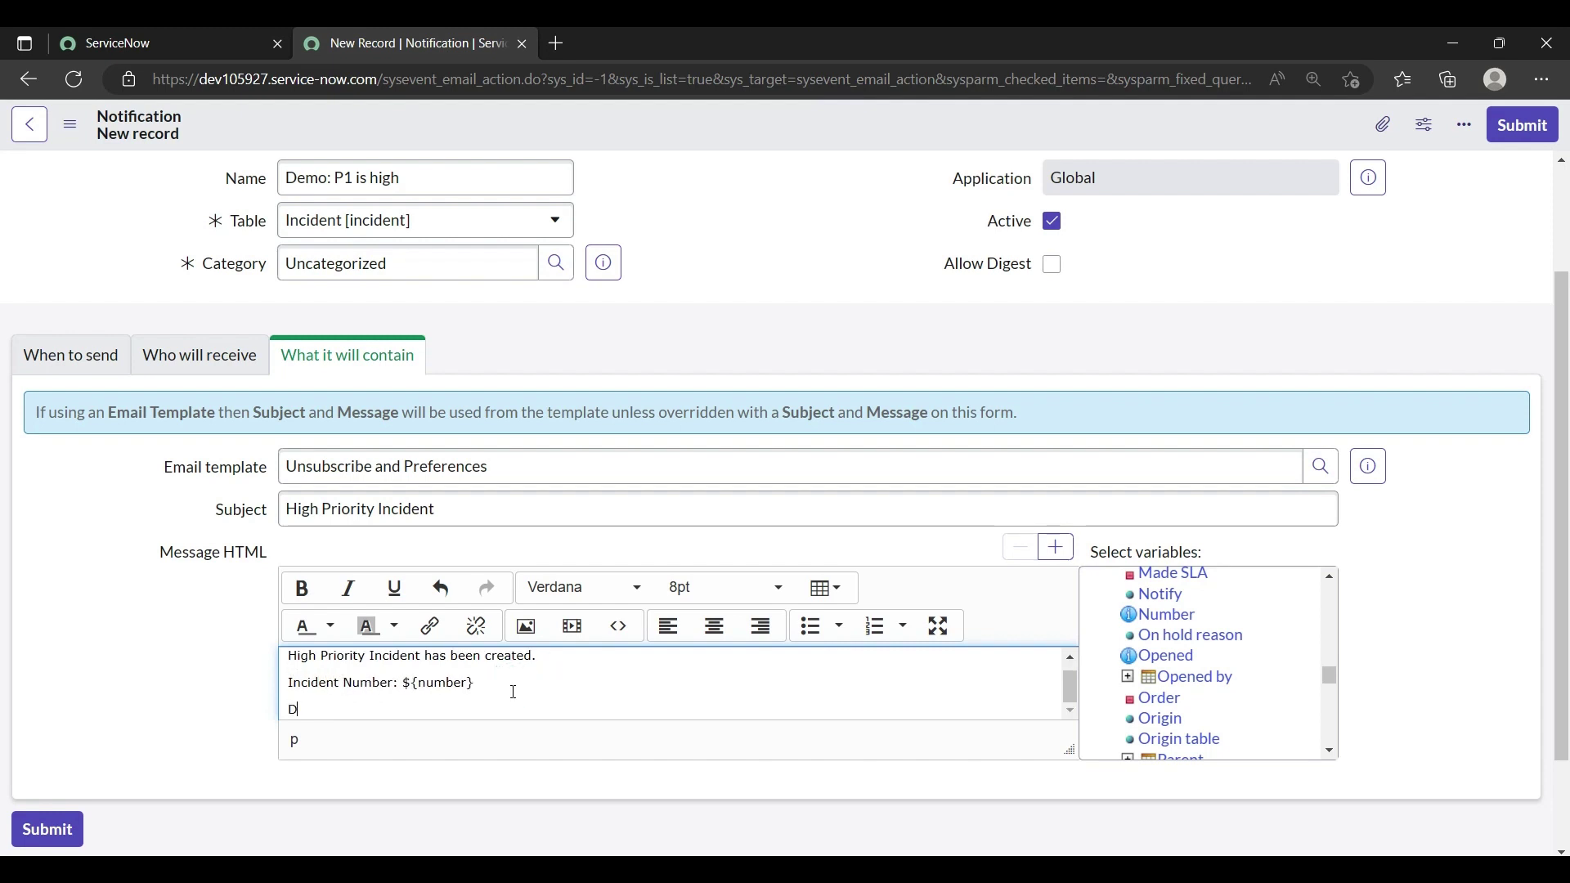
type("Description")
scroll(1157, 695, "up", 8)
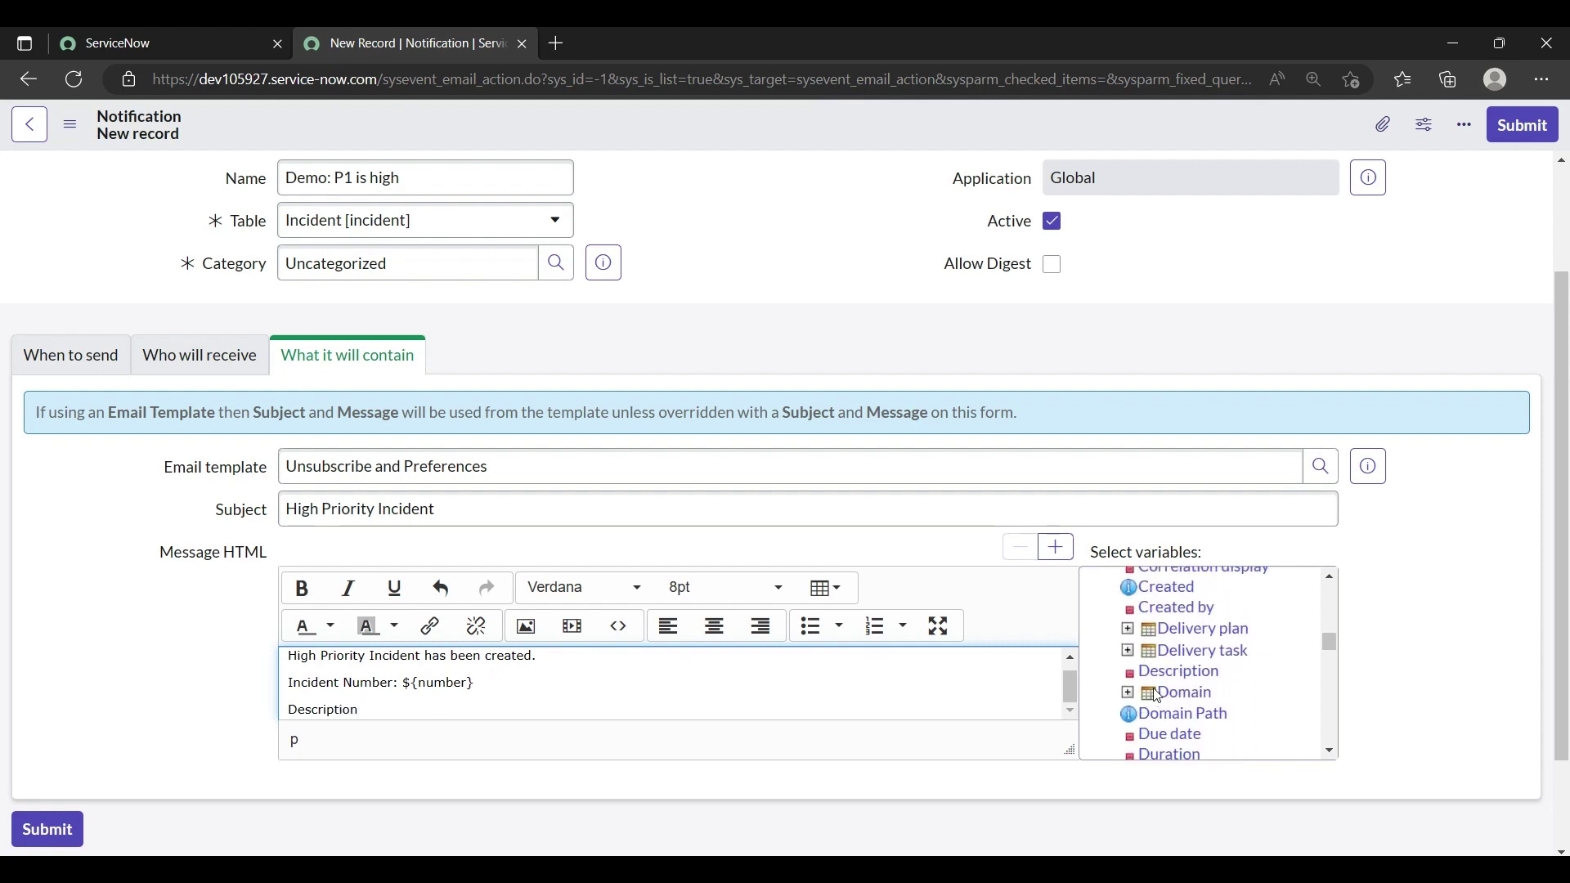
left_click(1175, 672)
left_click(358, 710)
key("BackSpace")
key("BackSpace")
key("BackSpace")
key("BackSpace")
key("BackSpace")
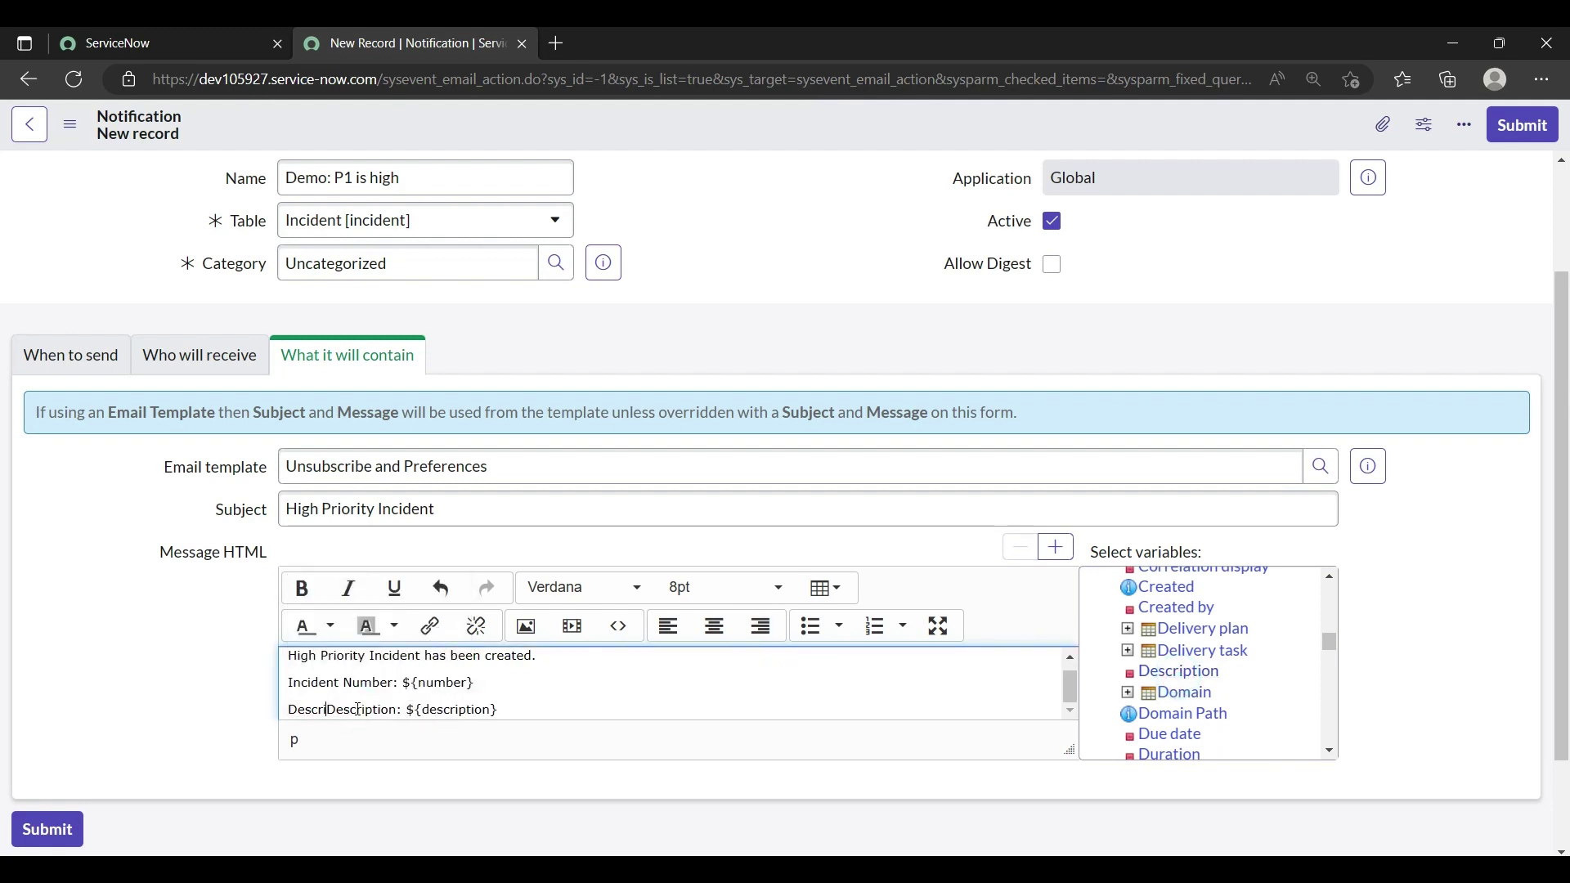
key("BackSpace")
key("BackSpace")
key("BackSpace")
key("BackSpace")
key("BackSpace")
key("BackSpace")
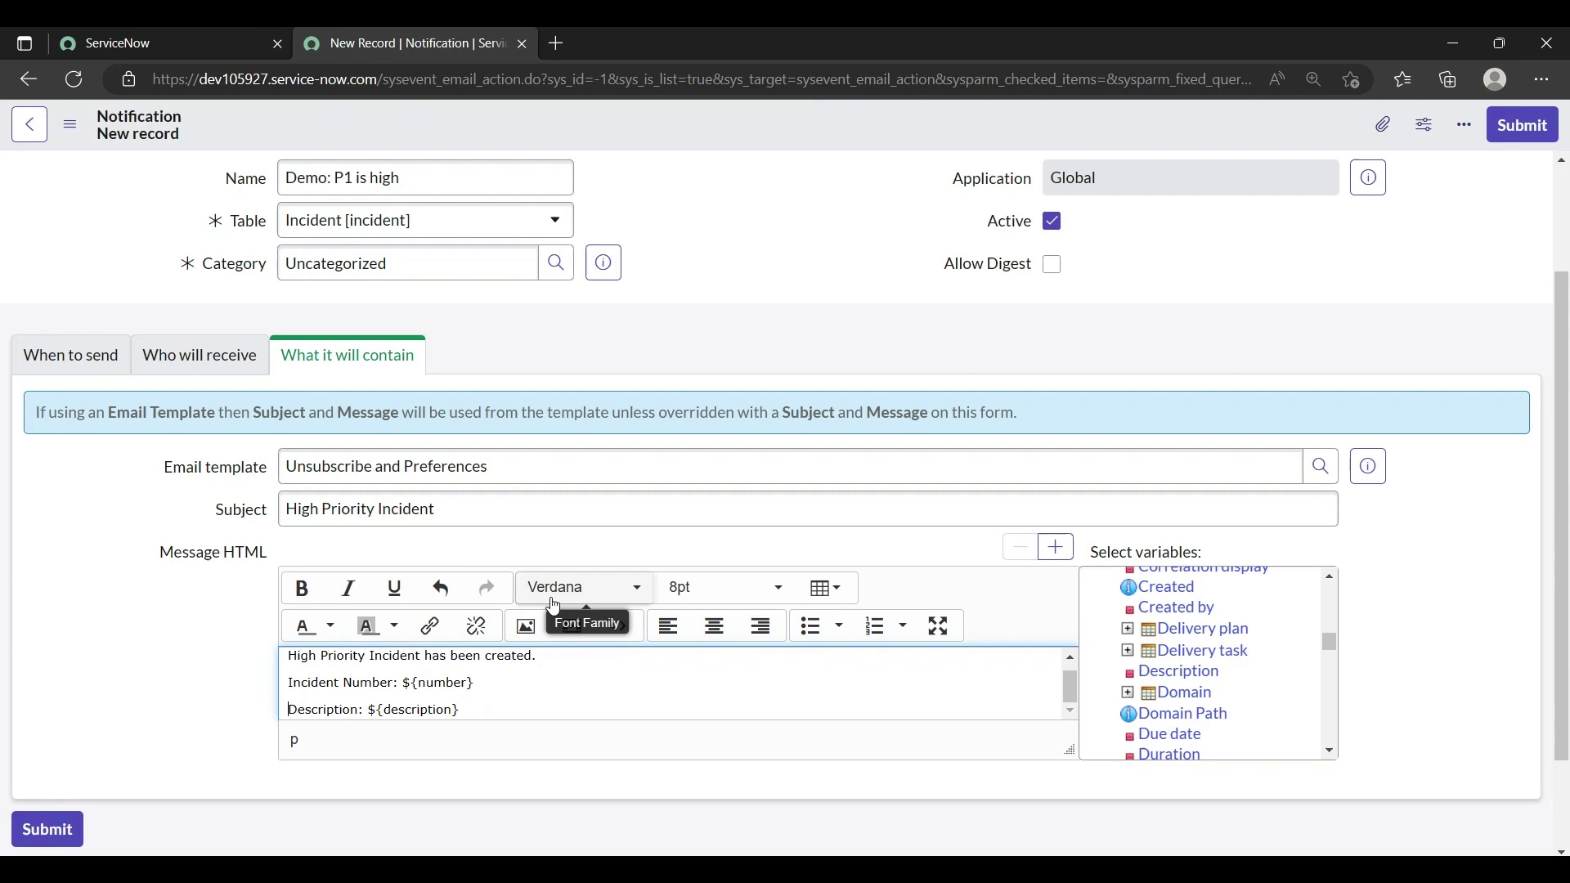
scroll(904, 542, "up", 2)
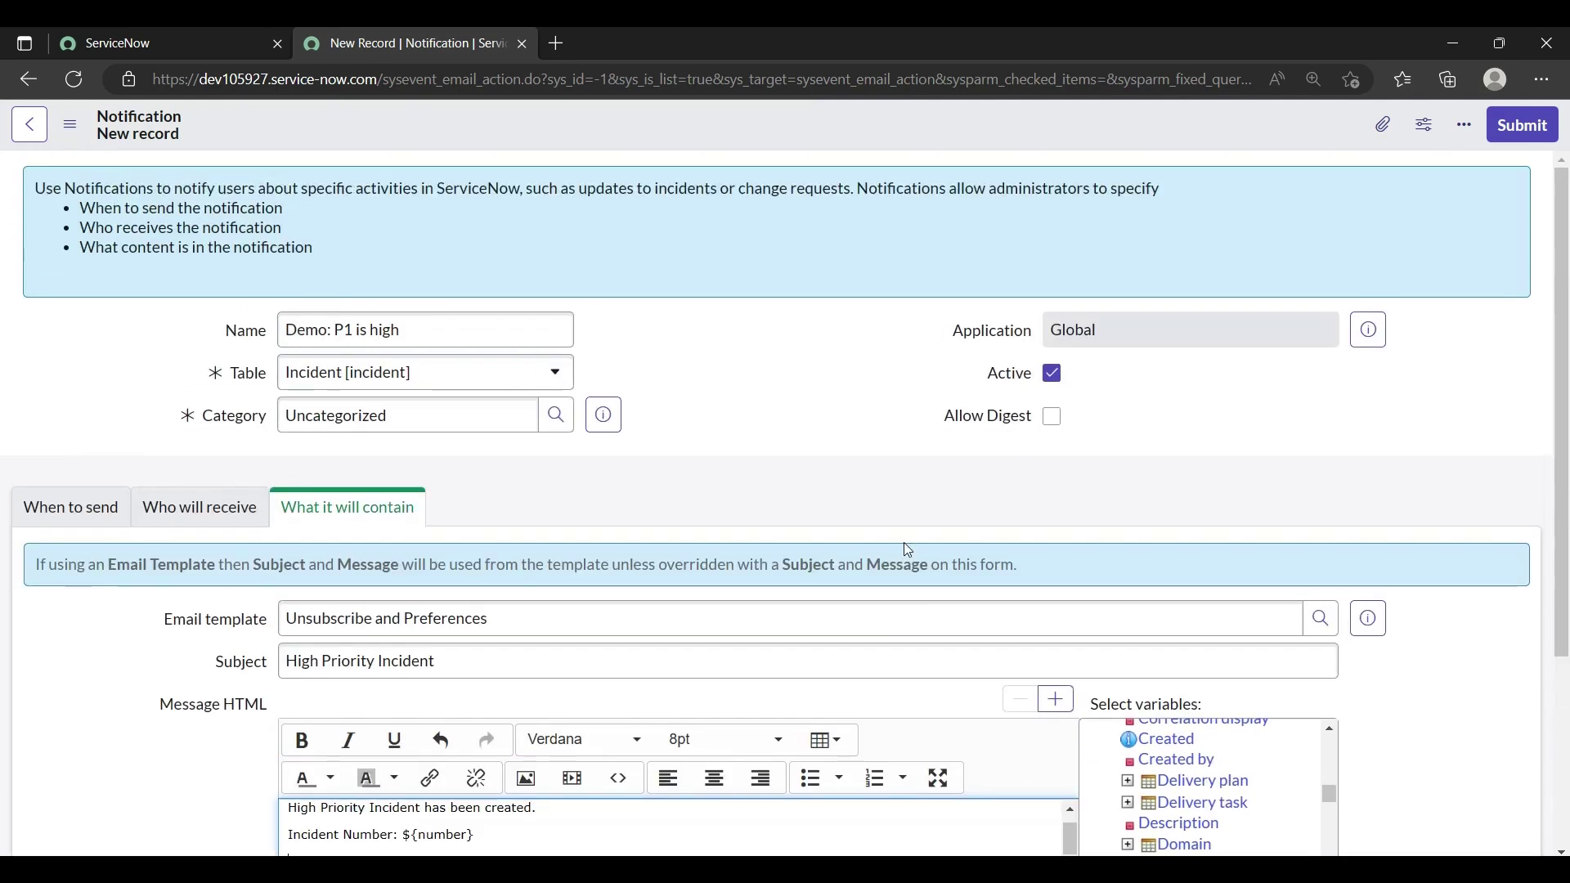
Save the 'Demo: P1 is high' notification and go back to the first ServiceNow tab.
right_click(1085, 133)
left_click(1097, 148)
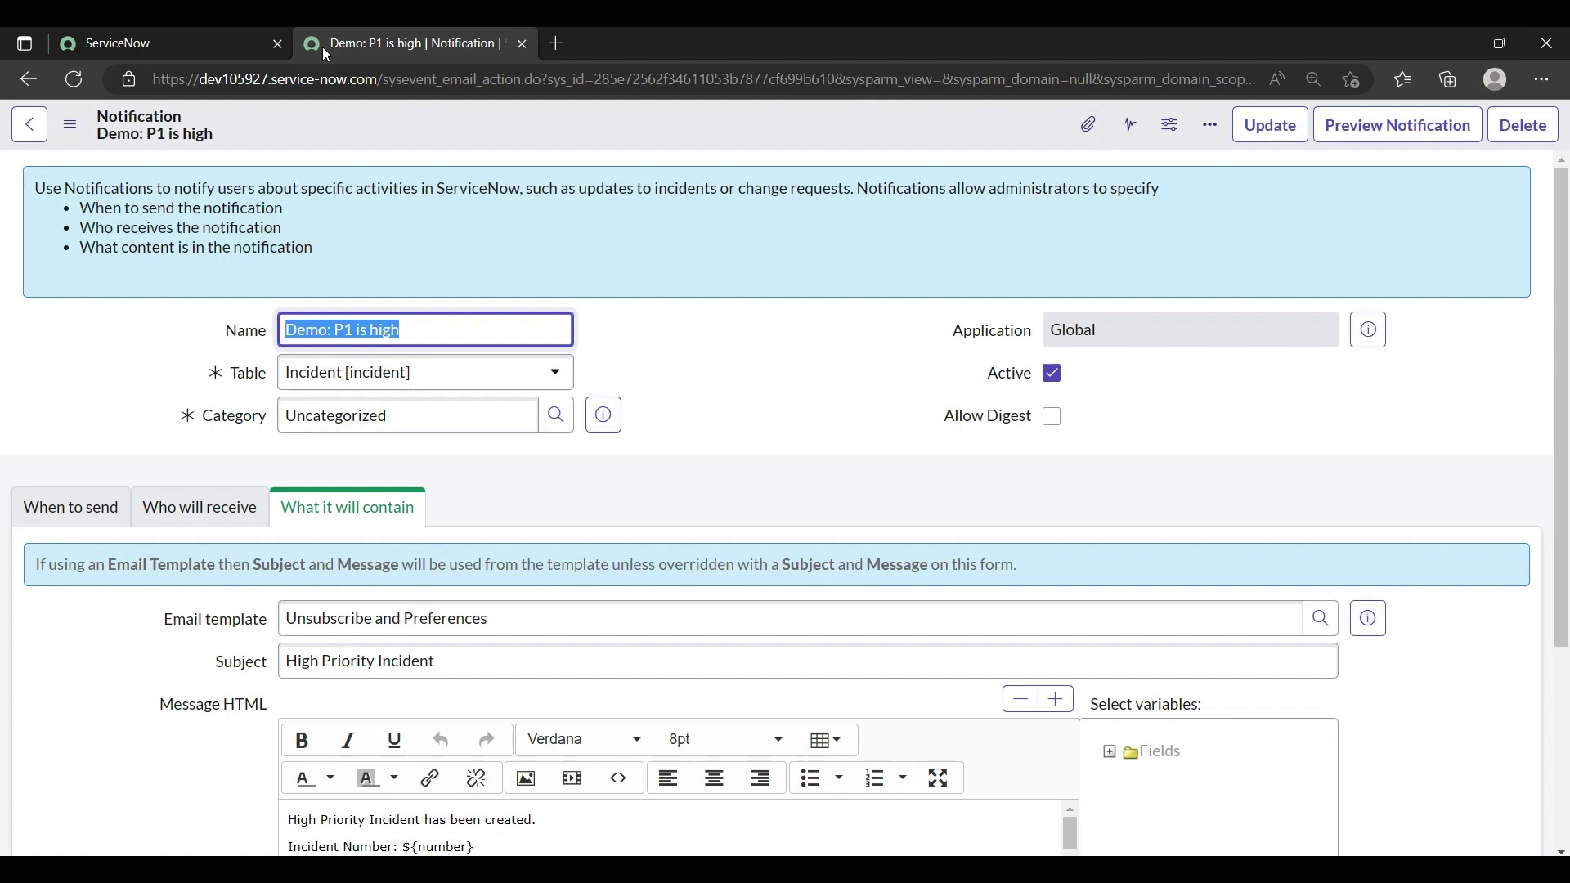
left_click(264, 34)
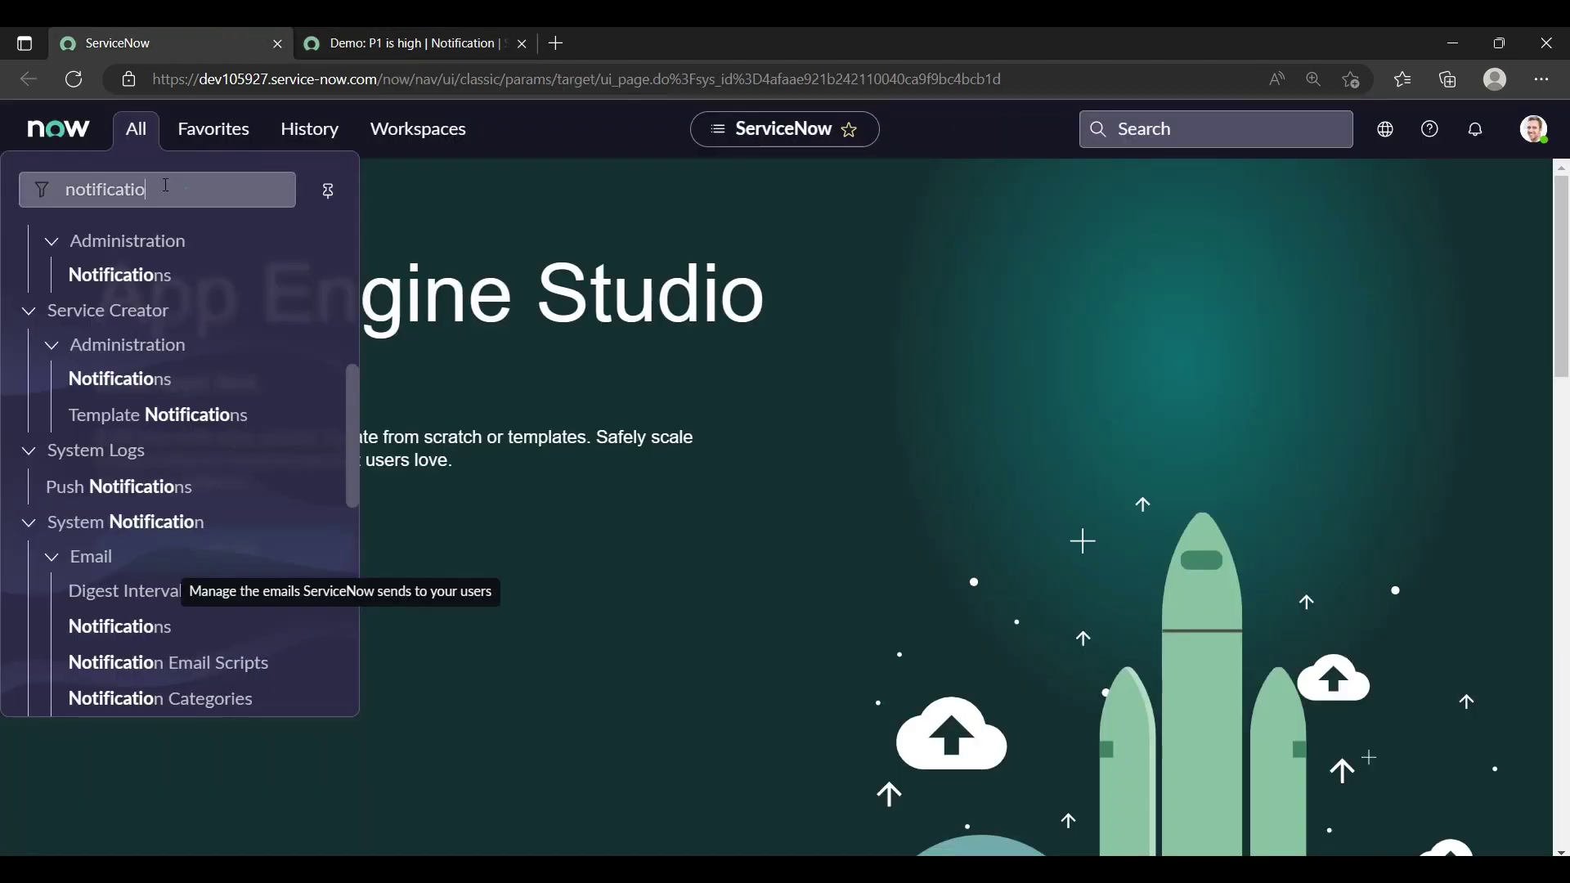
Filter the navigator for 'incide', open Incident > Open, and switch to the incidents tab.
left_click(38, 156)
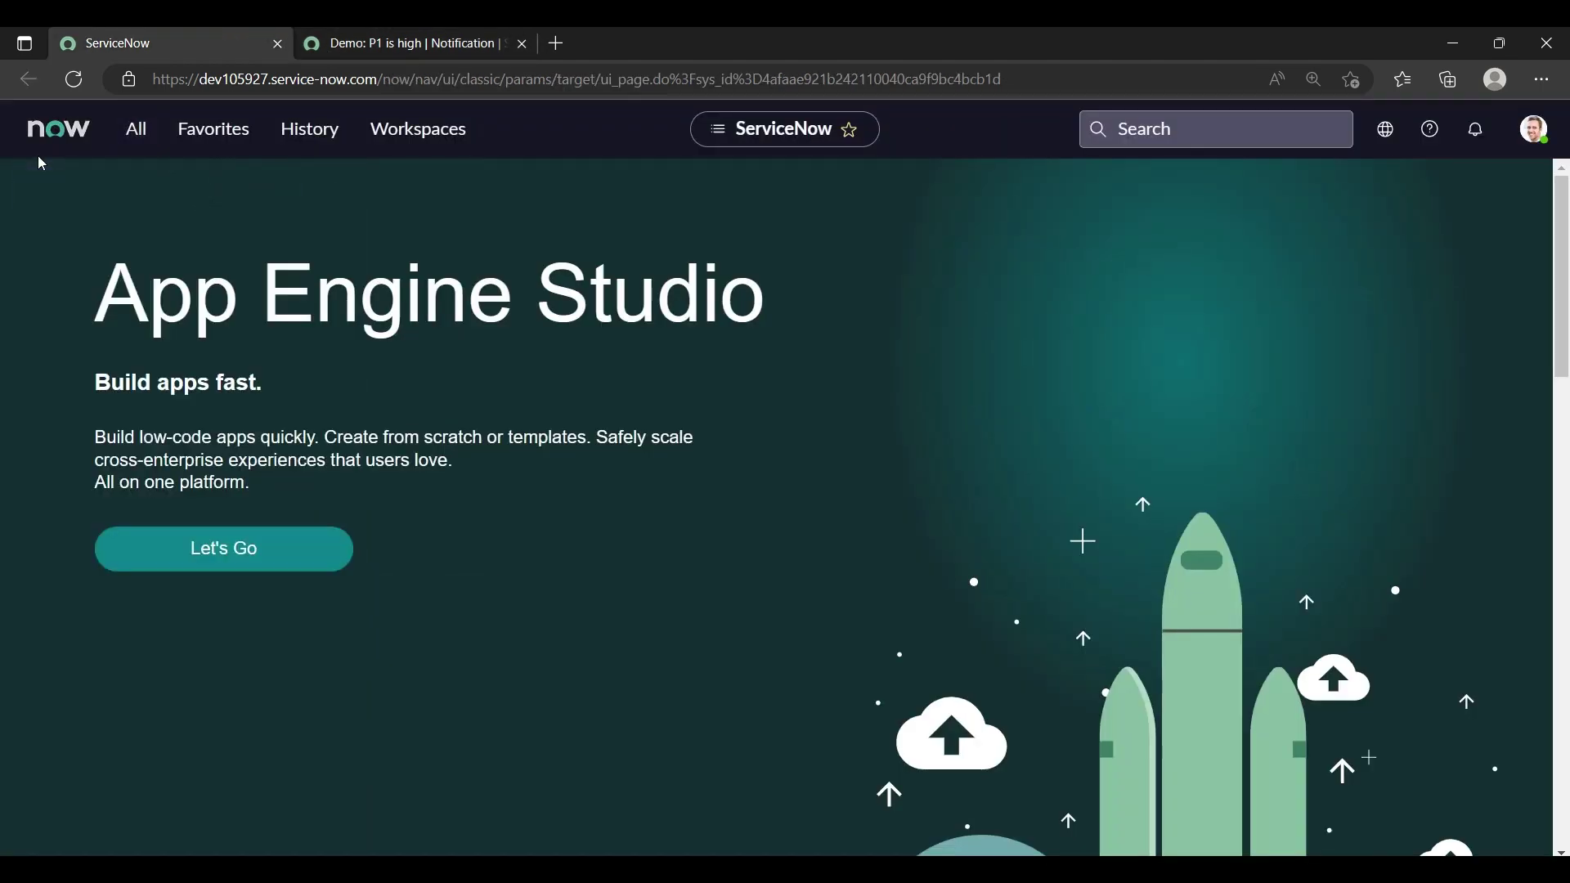
left_click(137, 133)
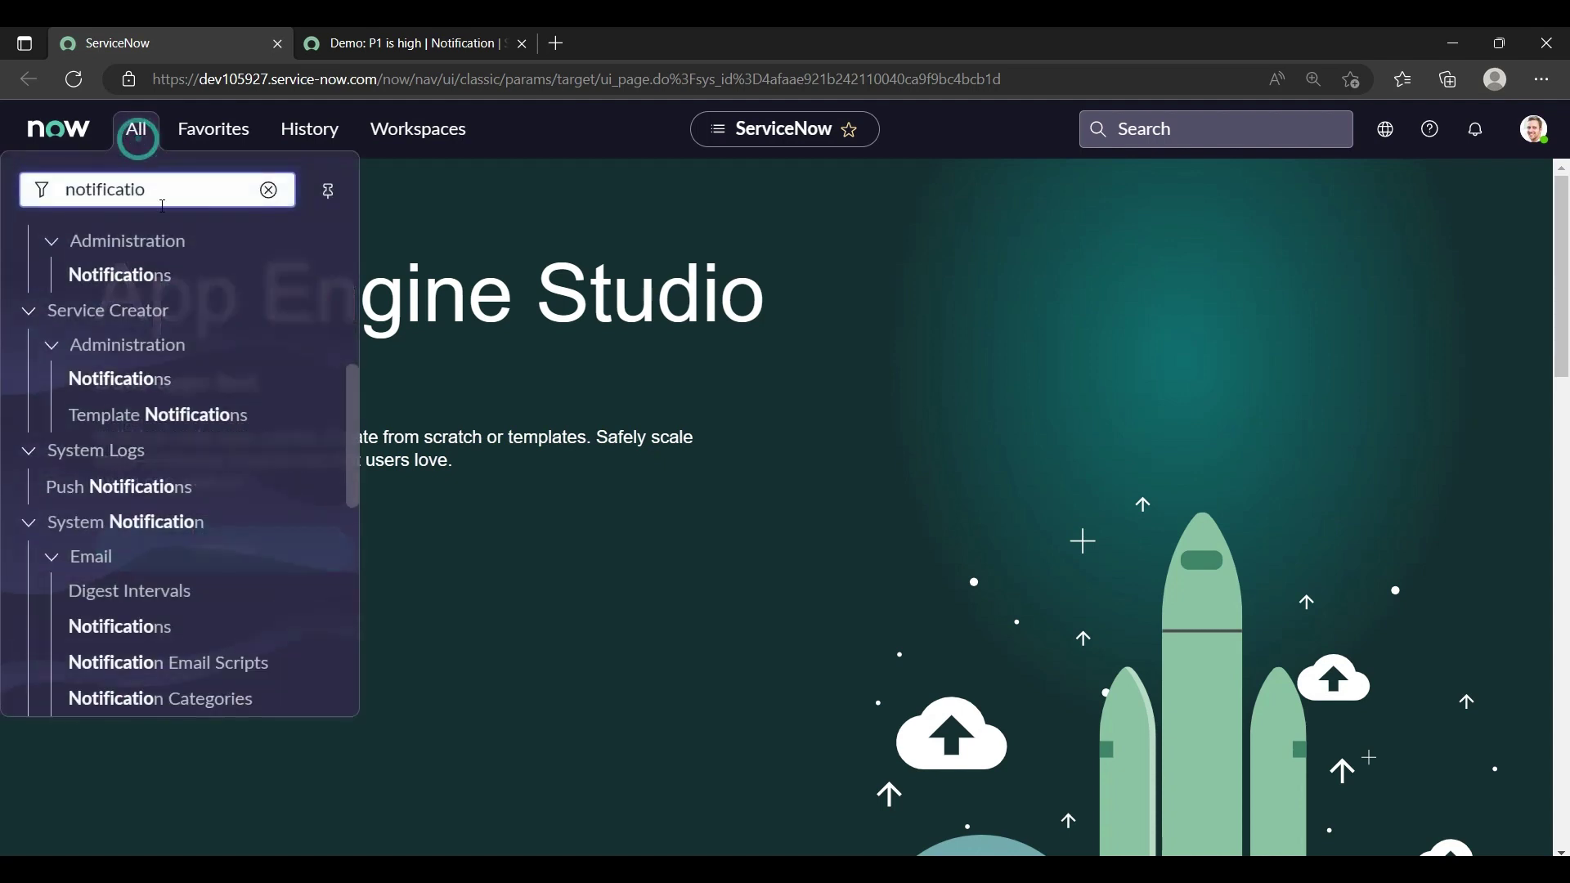
left_click_drag(163, 205, 67, 183)
type("incide")
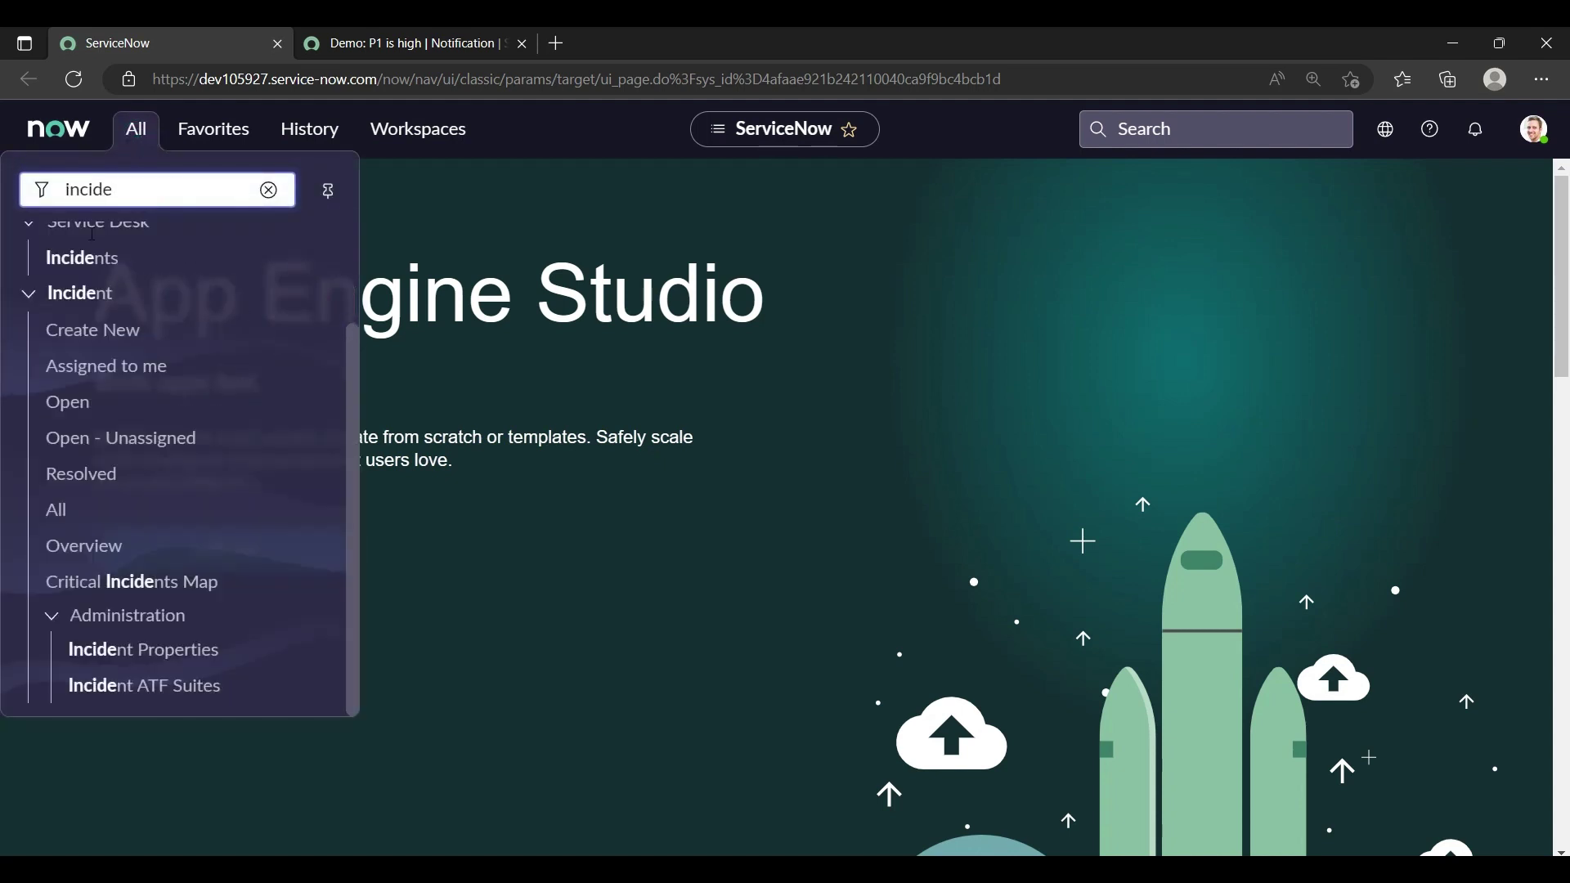
left_click(72, 409, "ctrl")
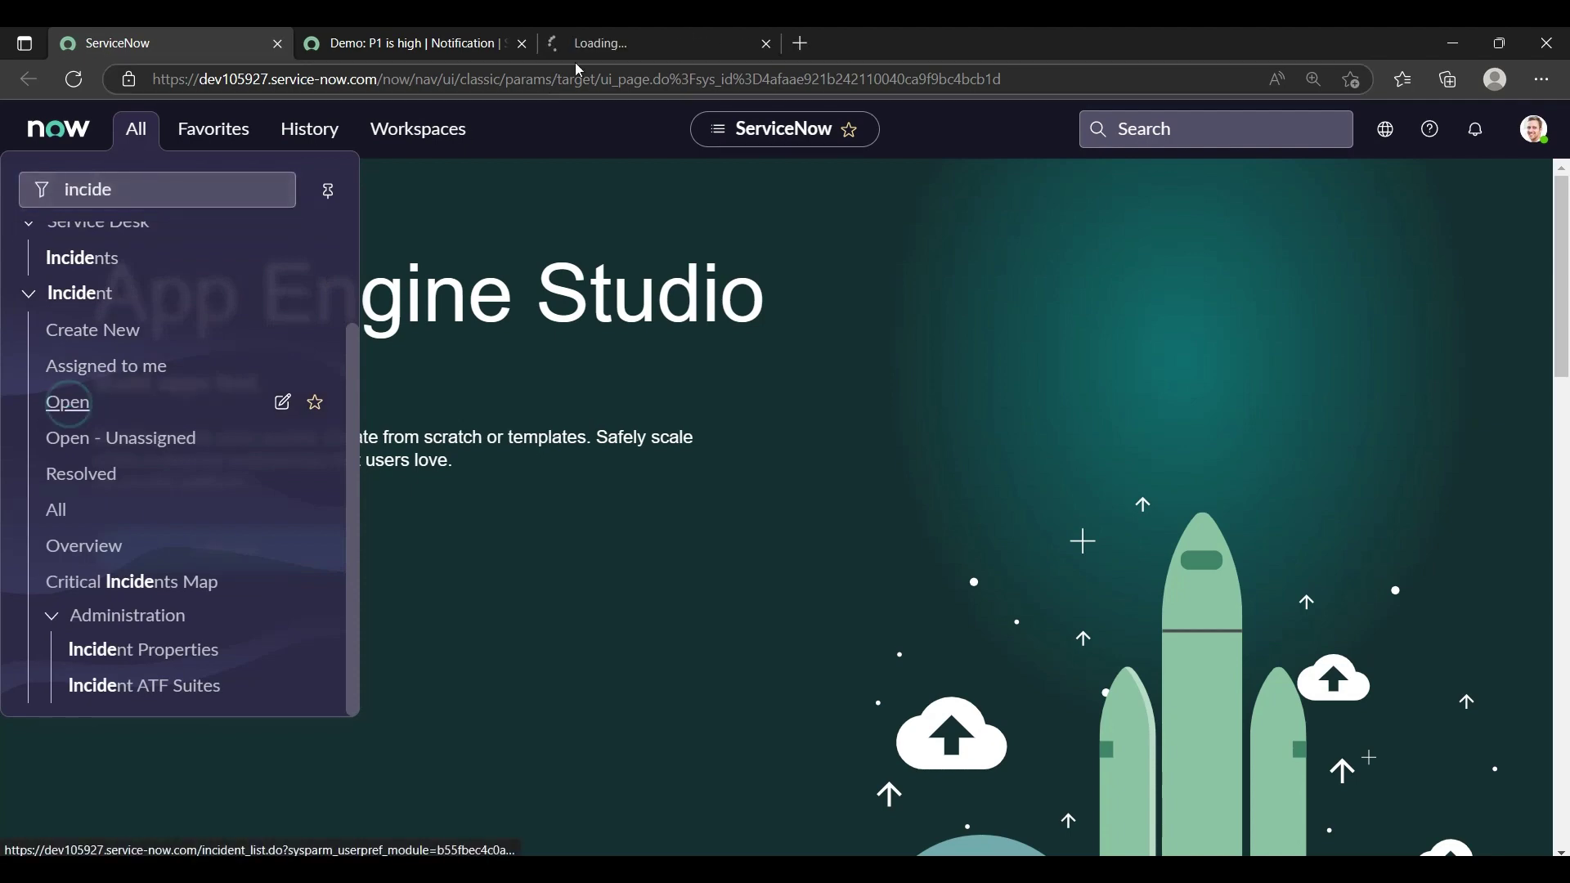
left_click(593, 43)
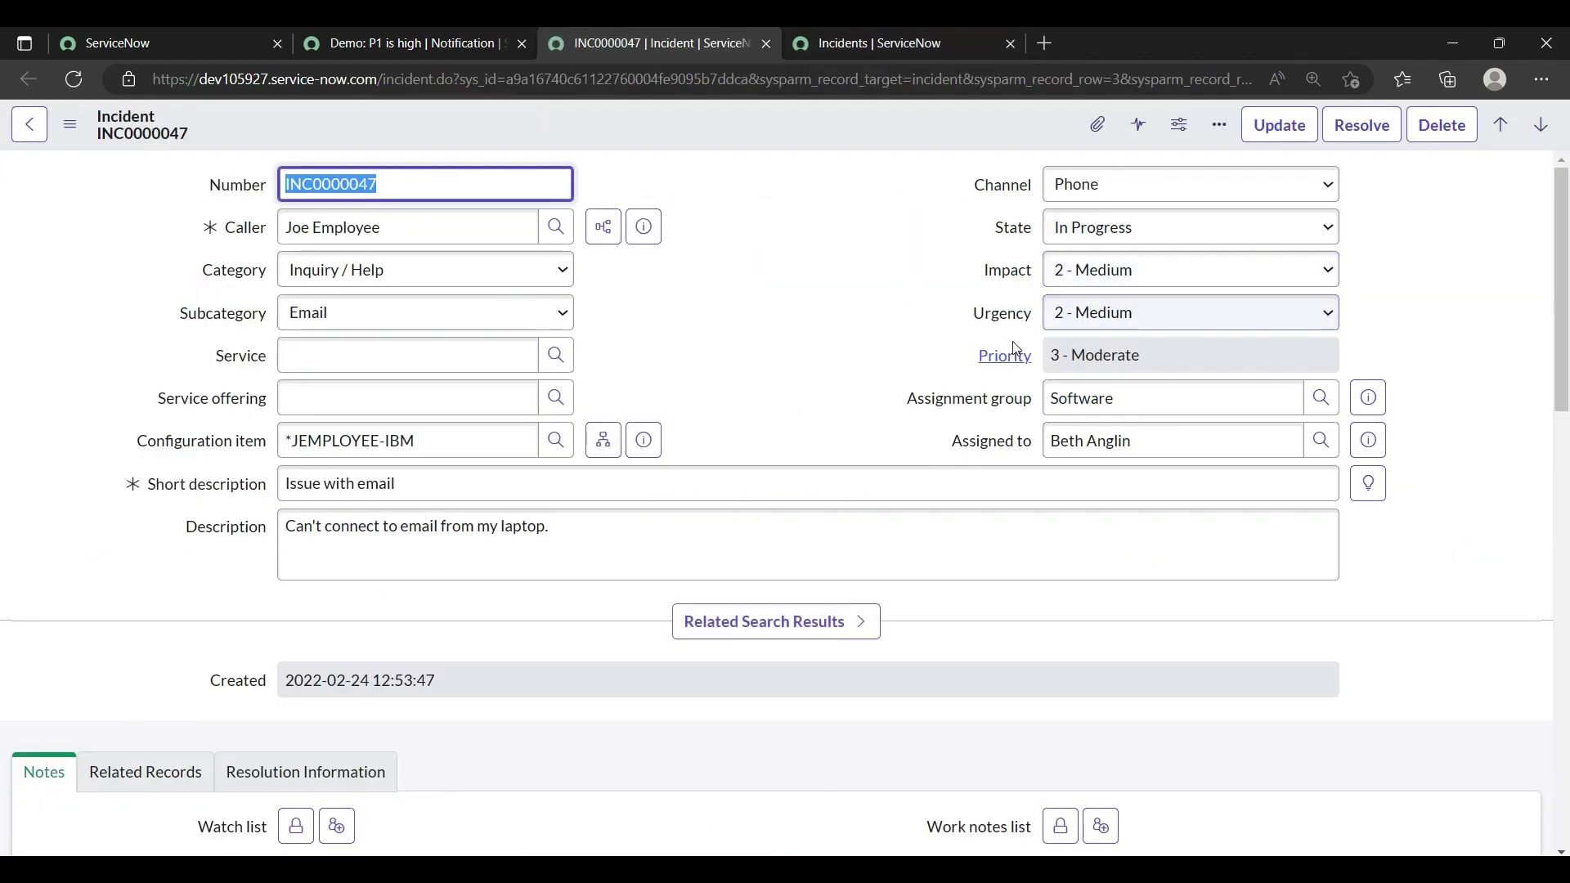
Set Impact and Urgency to 1 - High and save incident INC0000047.
left_click(1118, 275)
left_click(1088, 302)
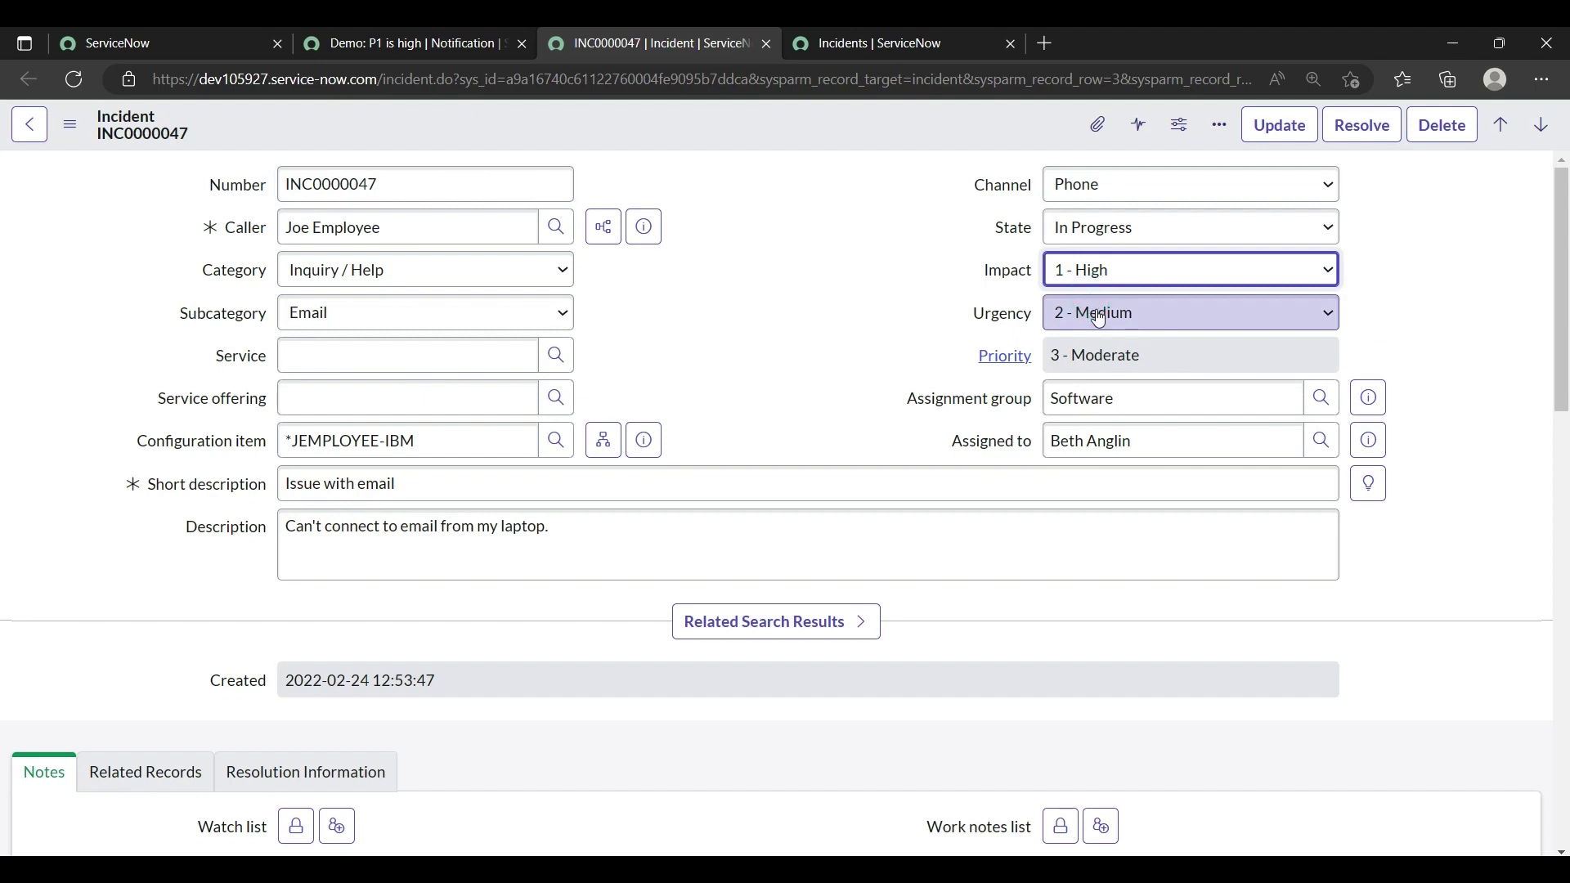
left_click(1096, 311)
left_click(1084, 343)
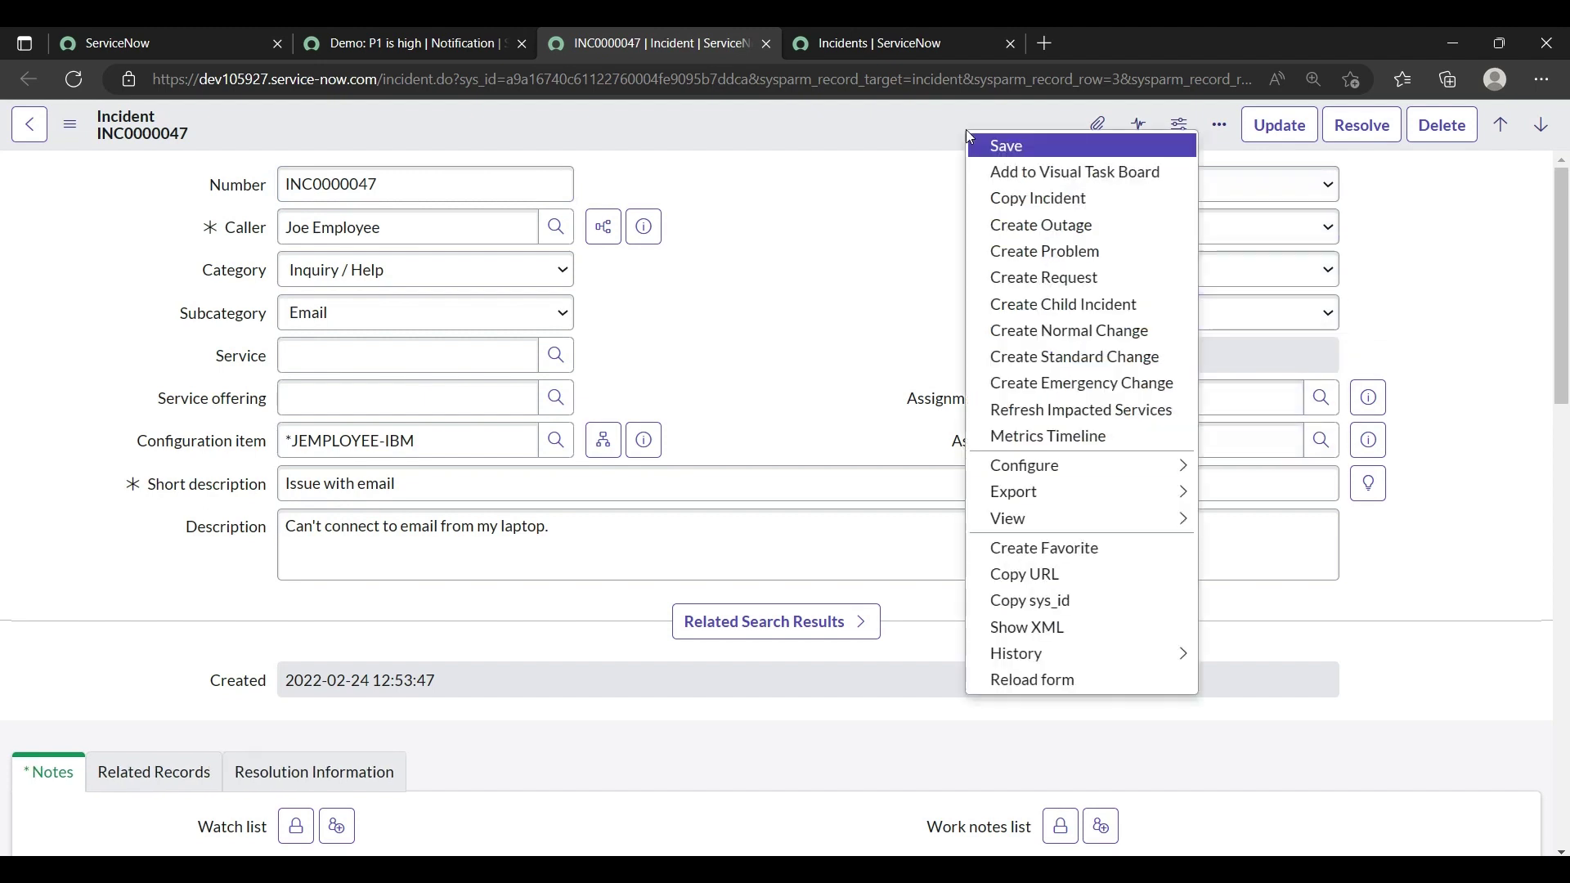
right_click(965, 129)
left_click(988, 147)
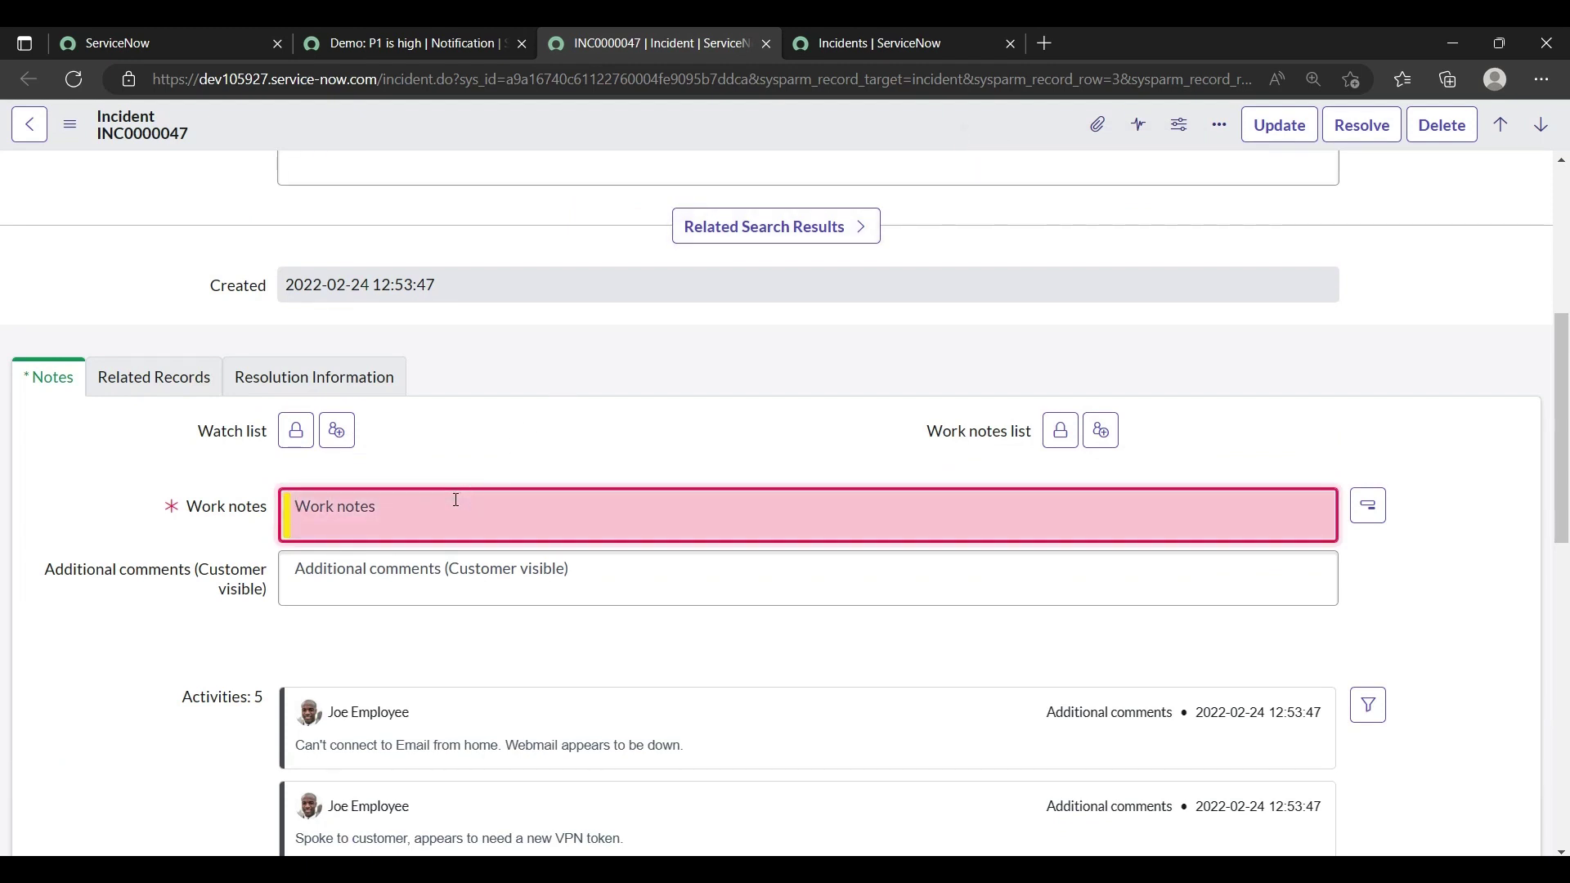
Add the work note 'High Priority' and save the incident again.
type("High Priority")
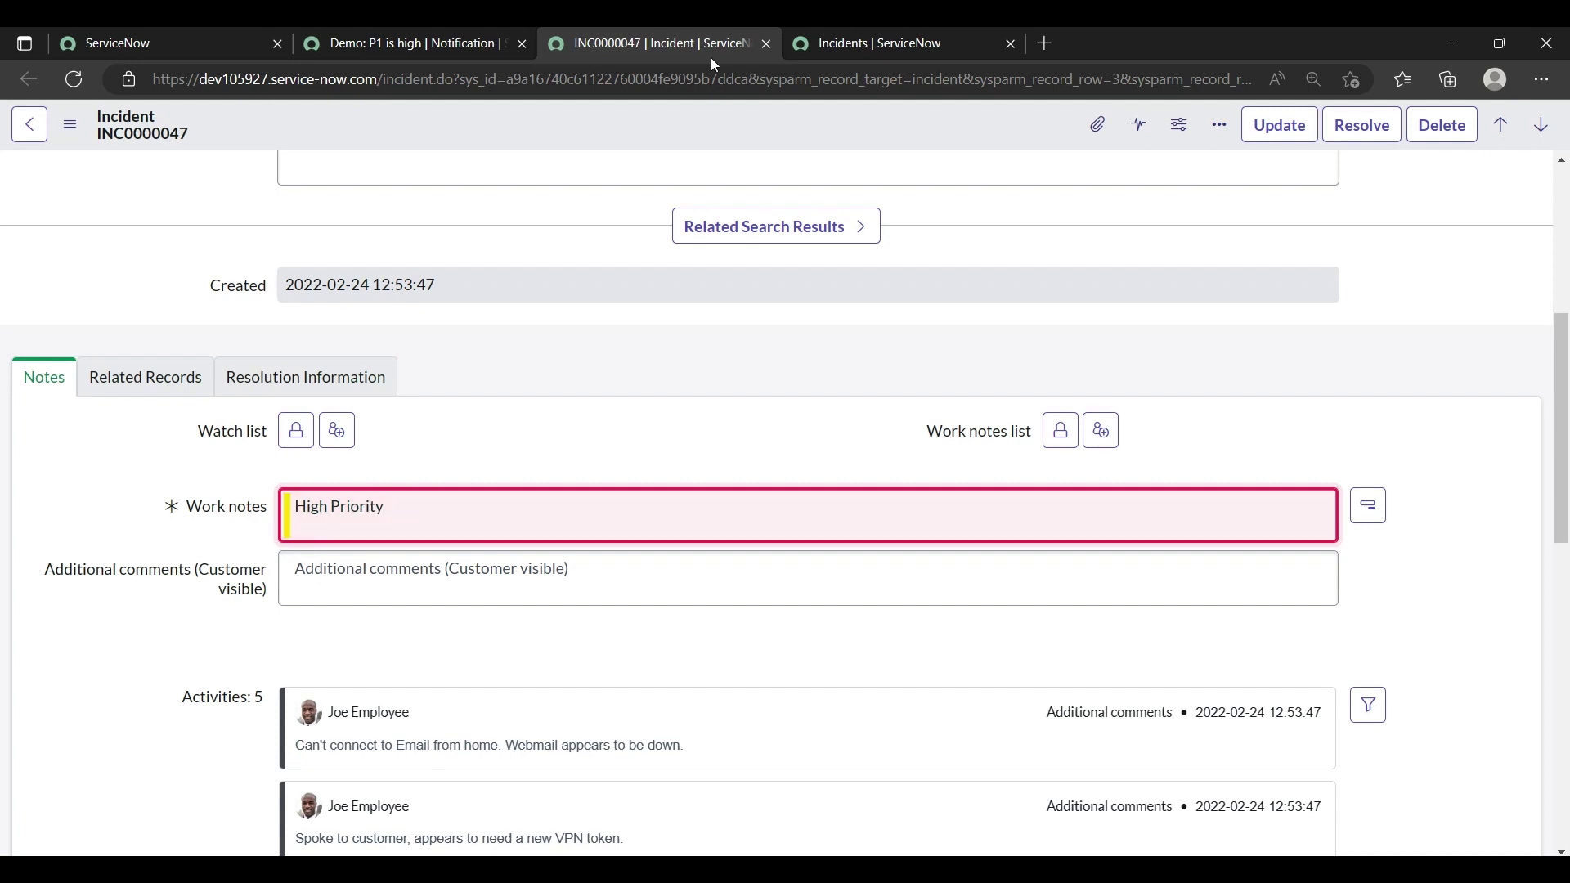
right_click(627, 114)
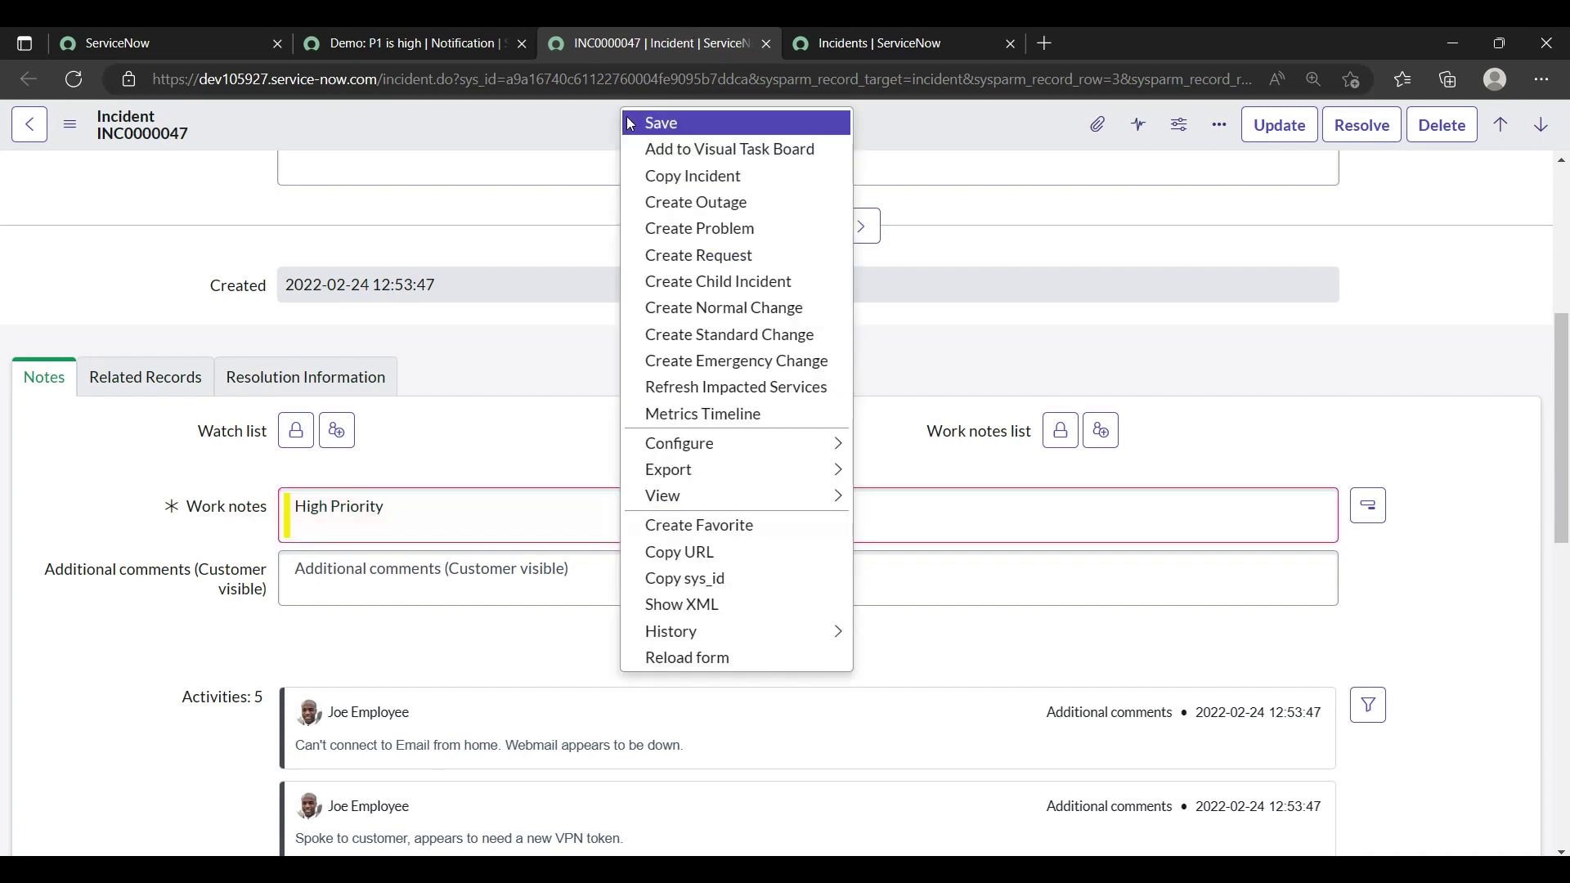
left_click(630, 122)
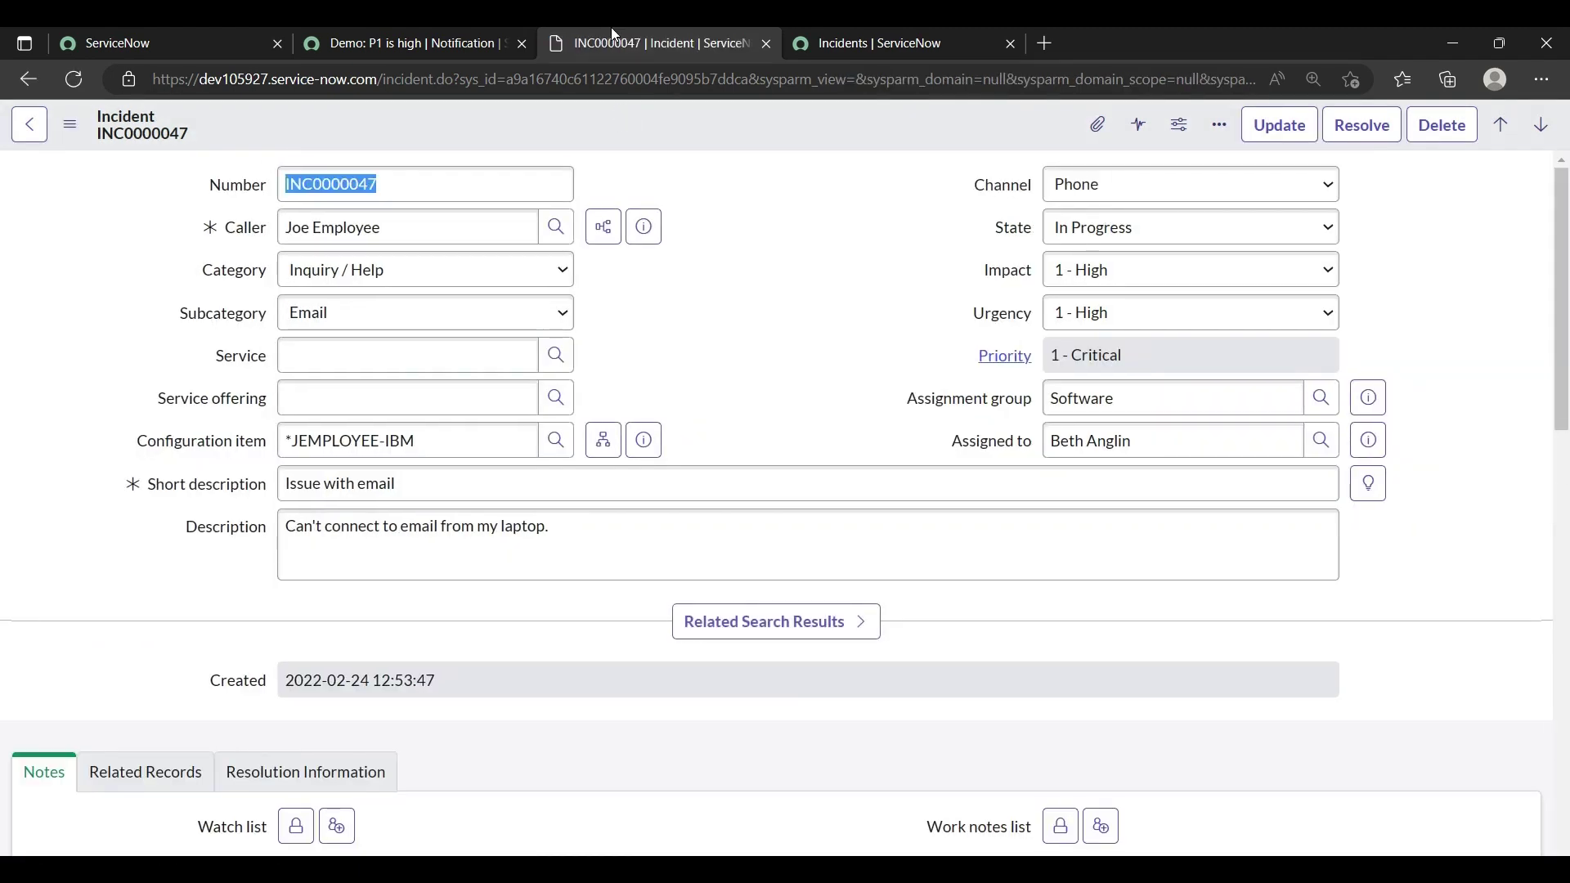
Filter the navigator for 'receive', open Inbound > Received, and switch to the Emails inbox tab.
left_click(415, 36)
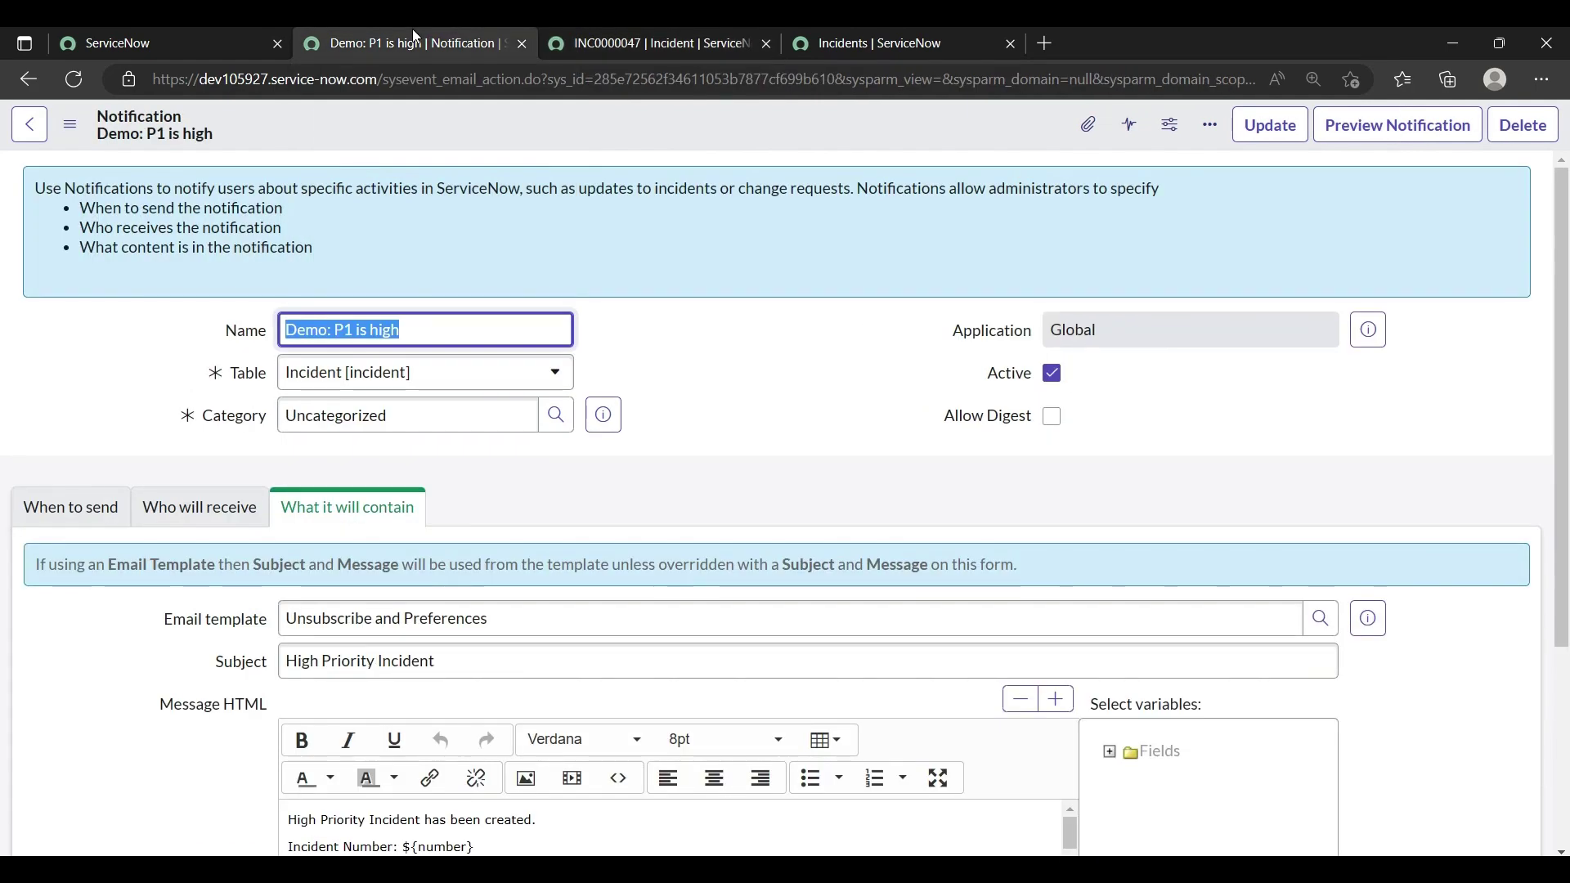
left_click(213, 29)
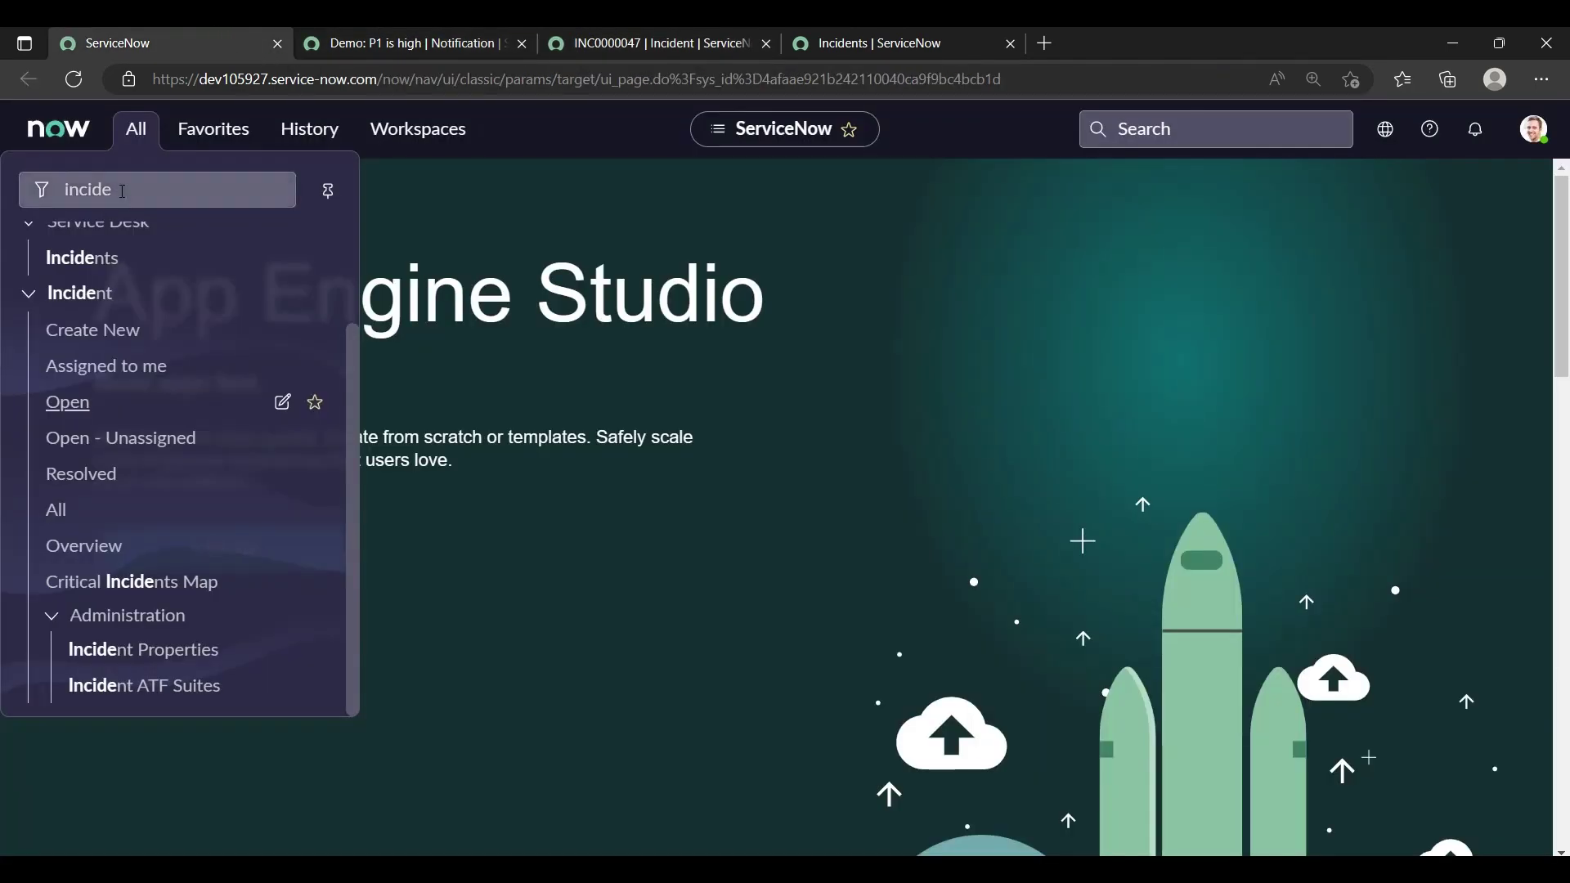
left_click_drag(123, 191, 64, 180)
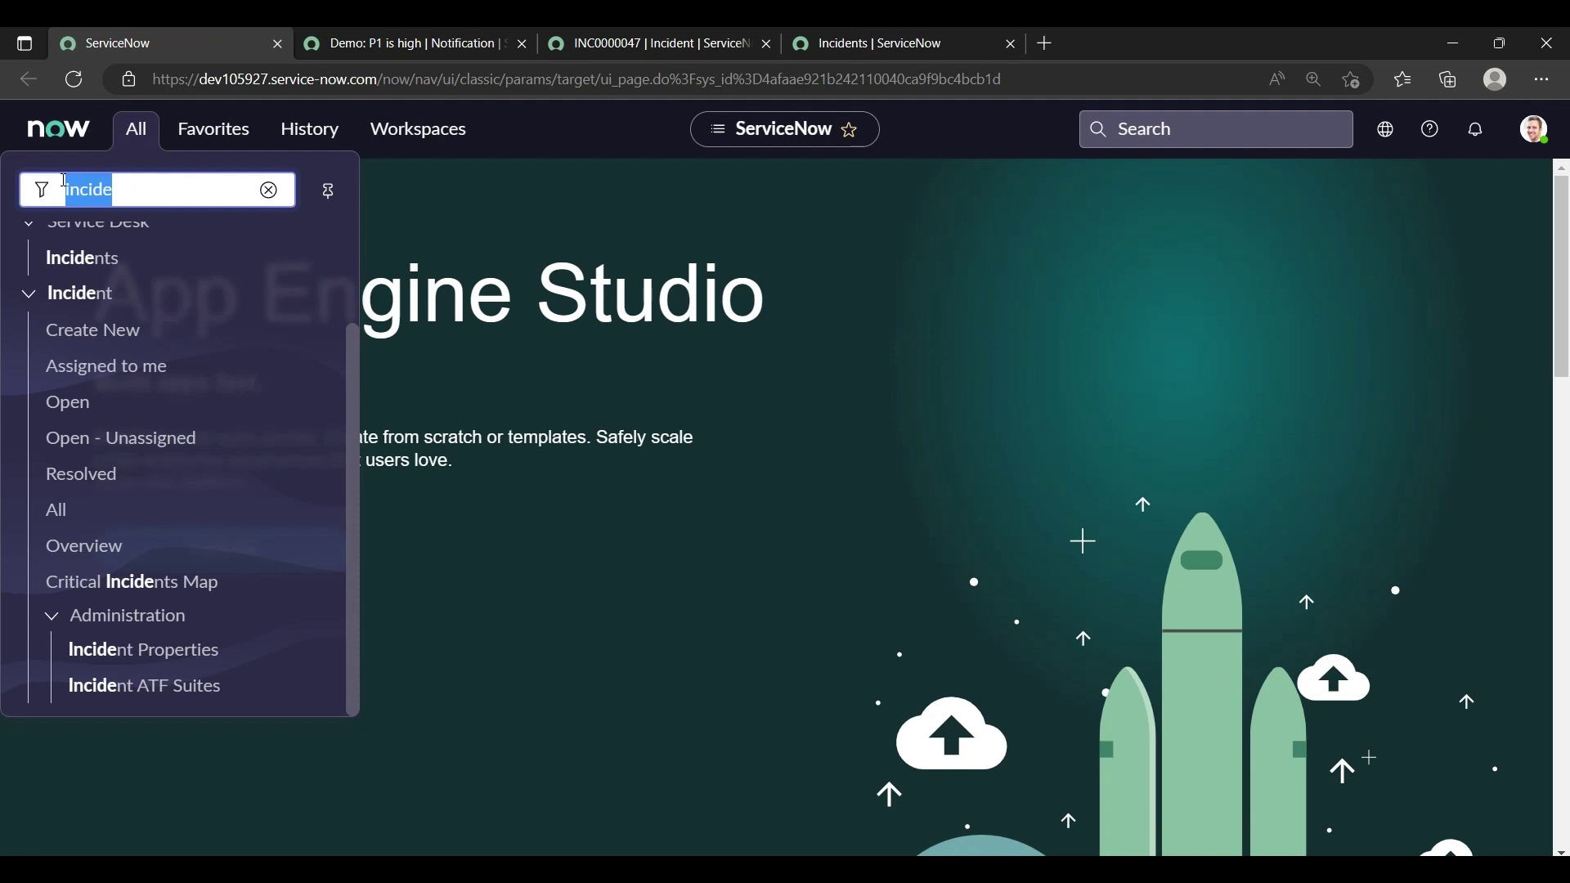
left_click(63, 180)
type("receii")
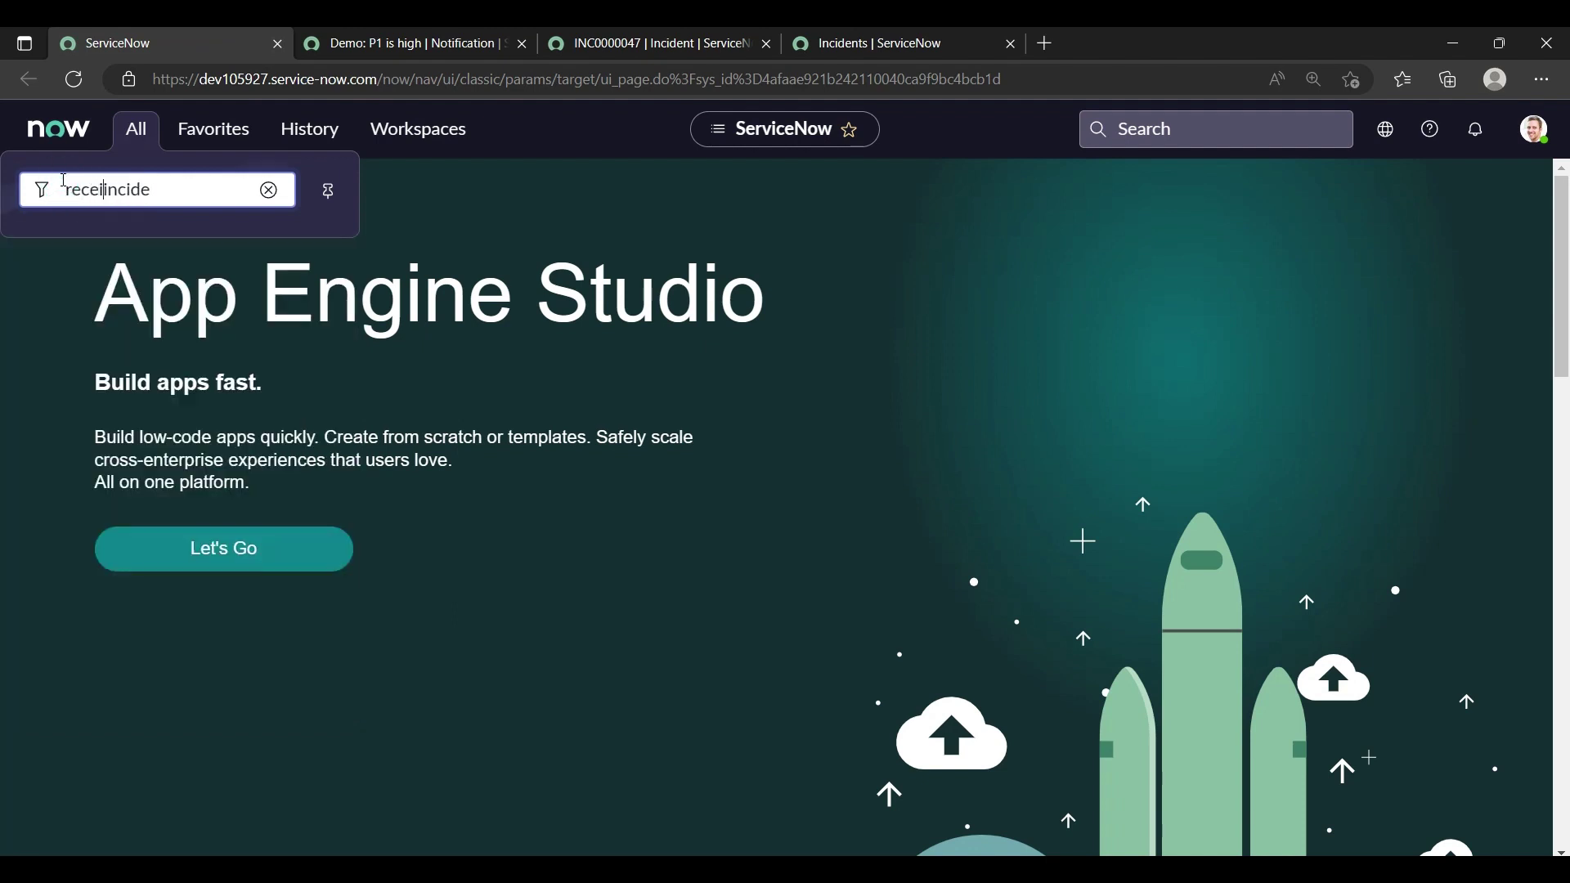
double_click(178, 192)
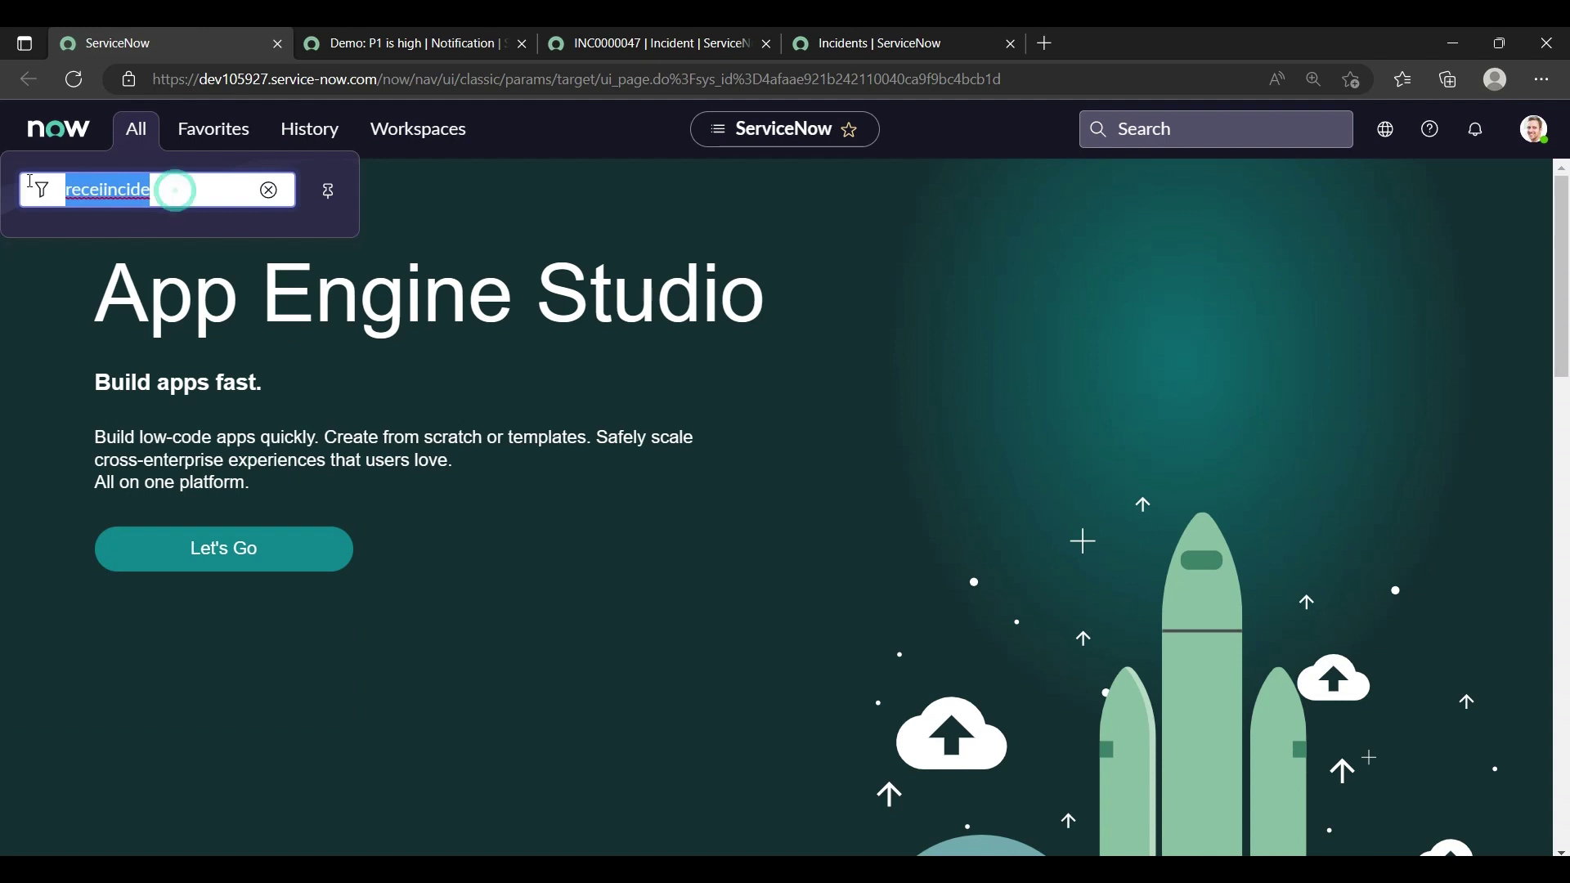
type("recie")
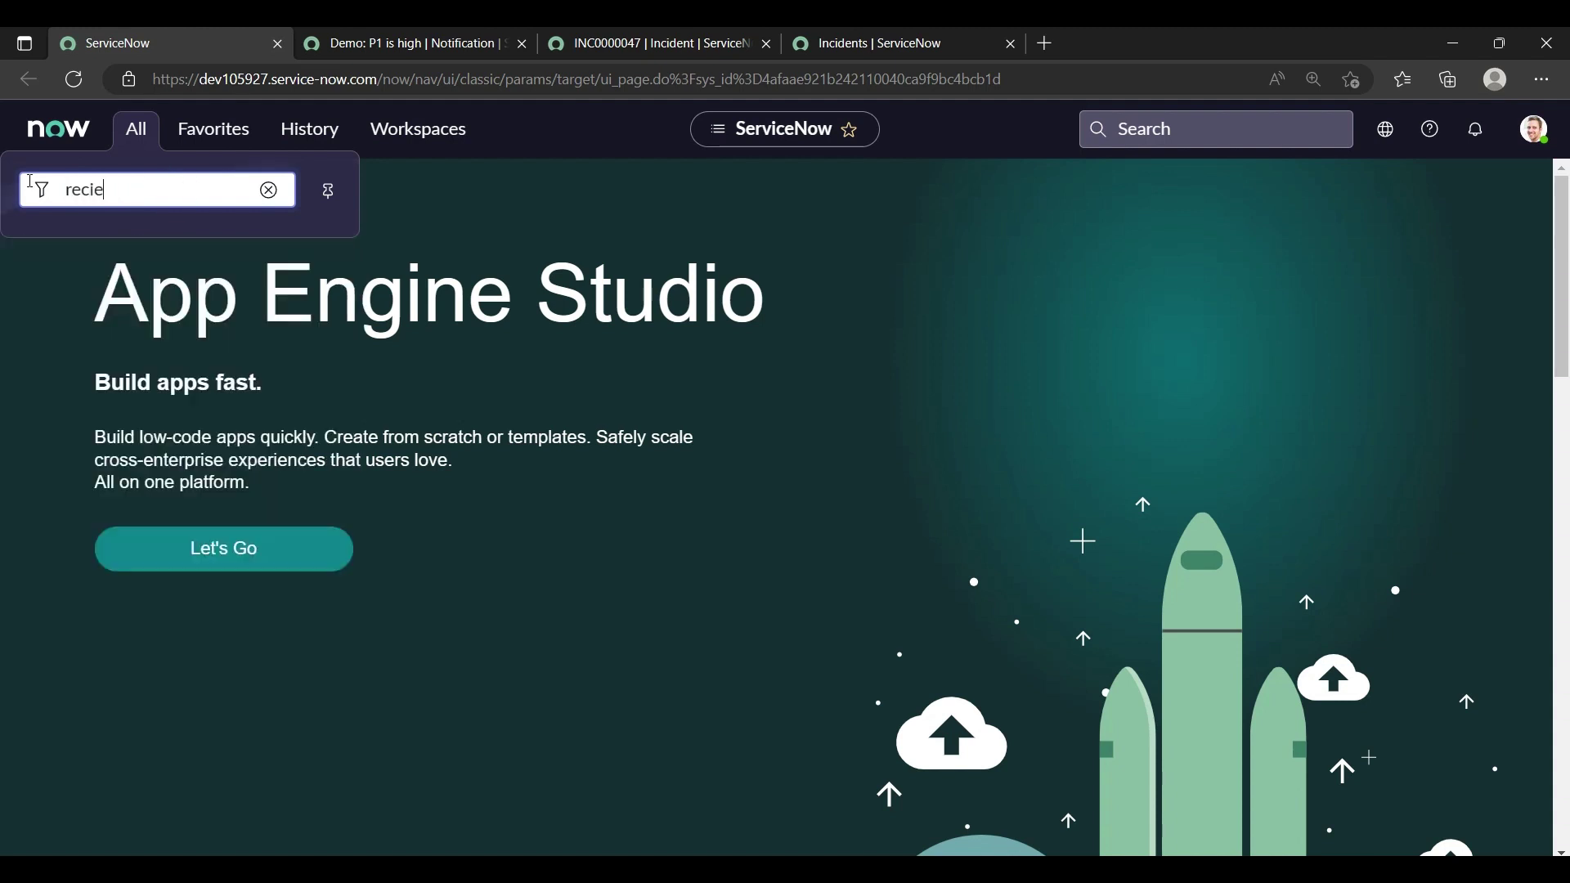
key("BackSpace")
key("BackSpace")
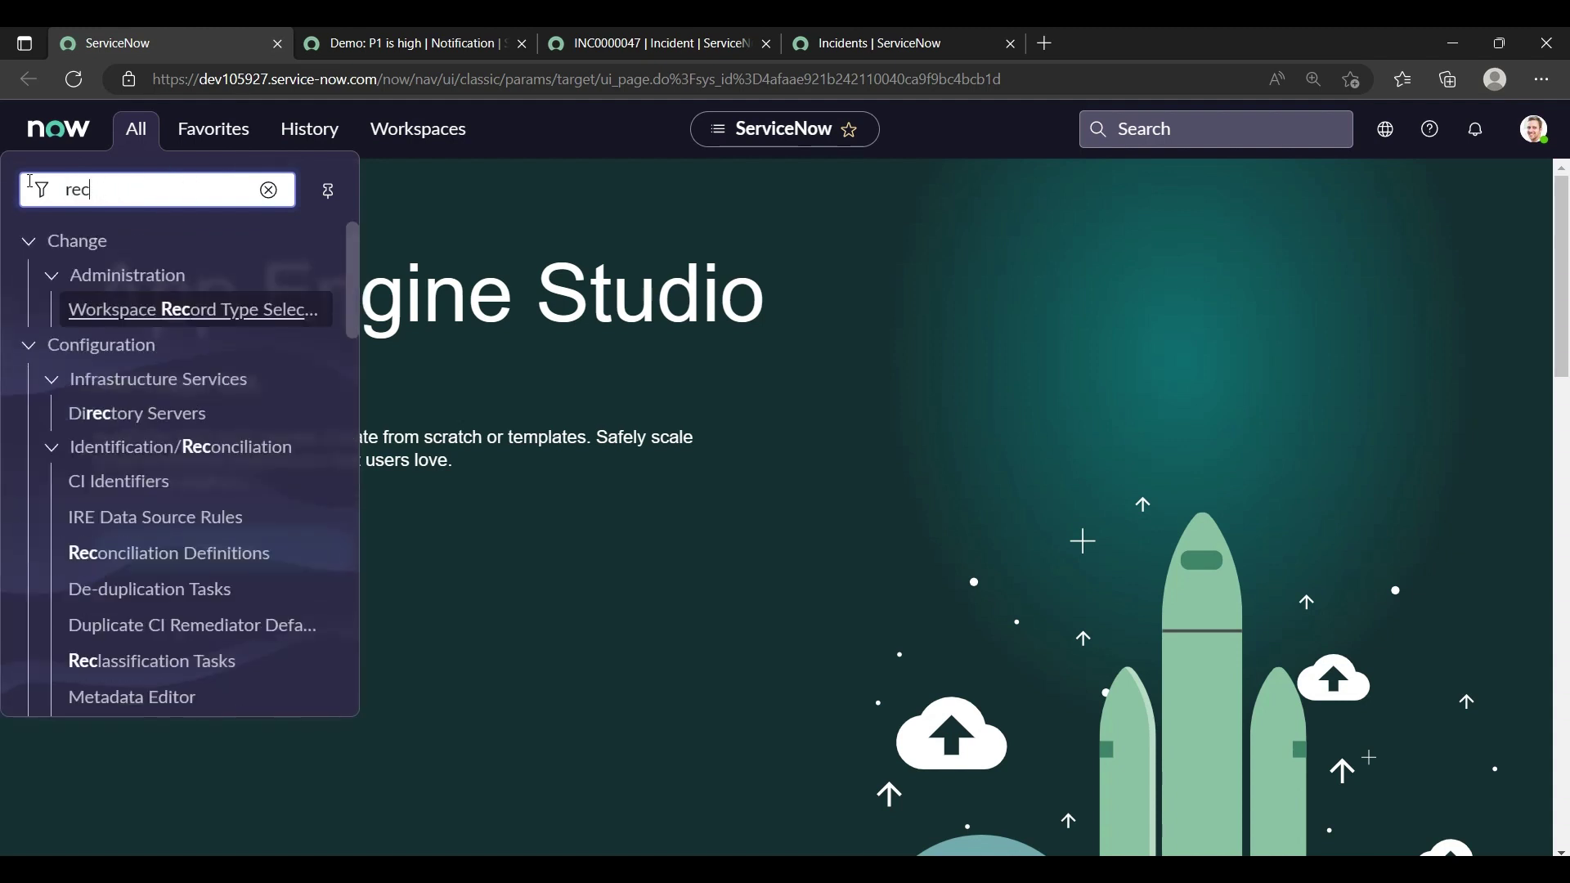
type("e")
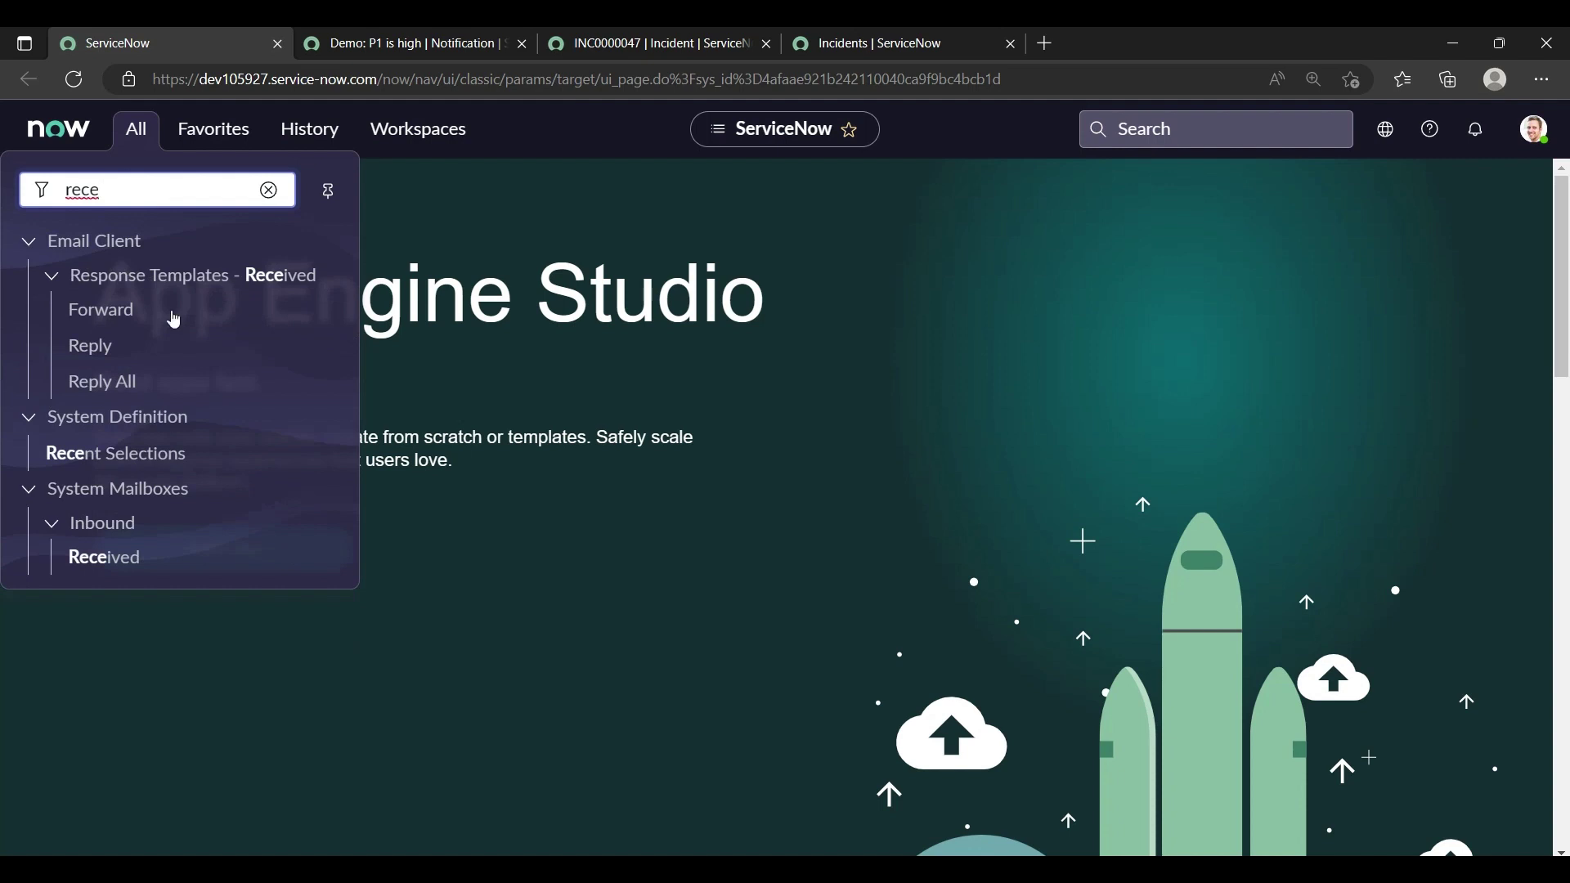
left_click(102, 559, "ctrl")
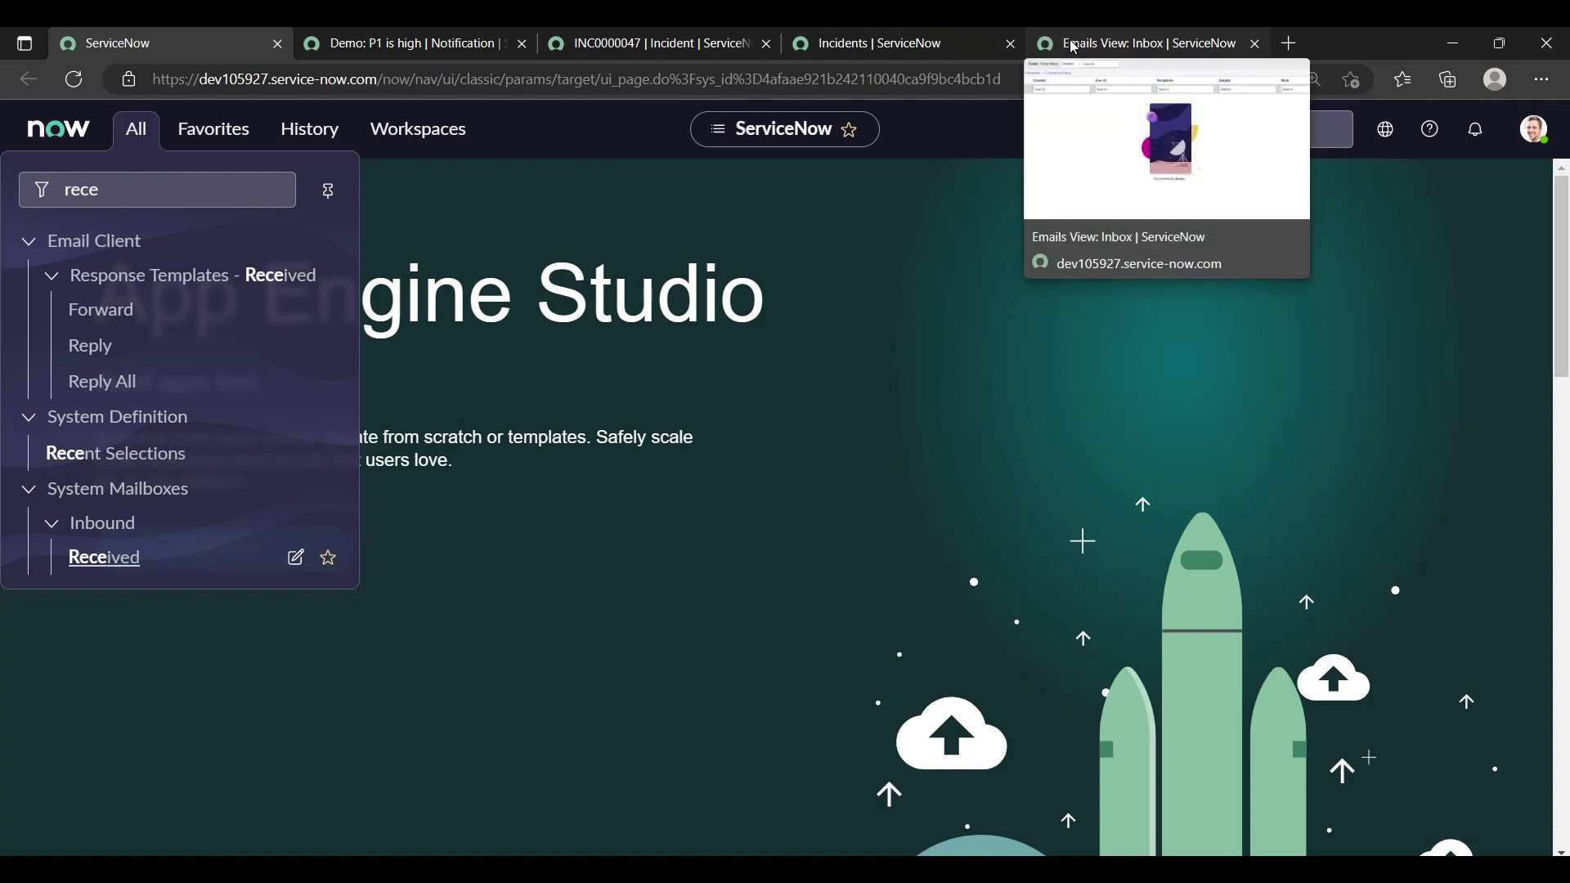
left_click(1073, 47)
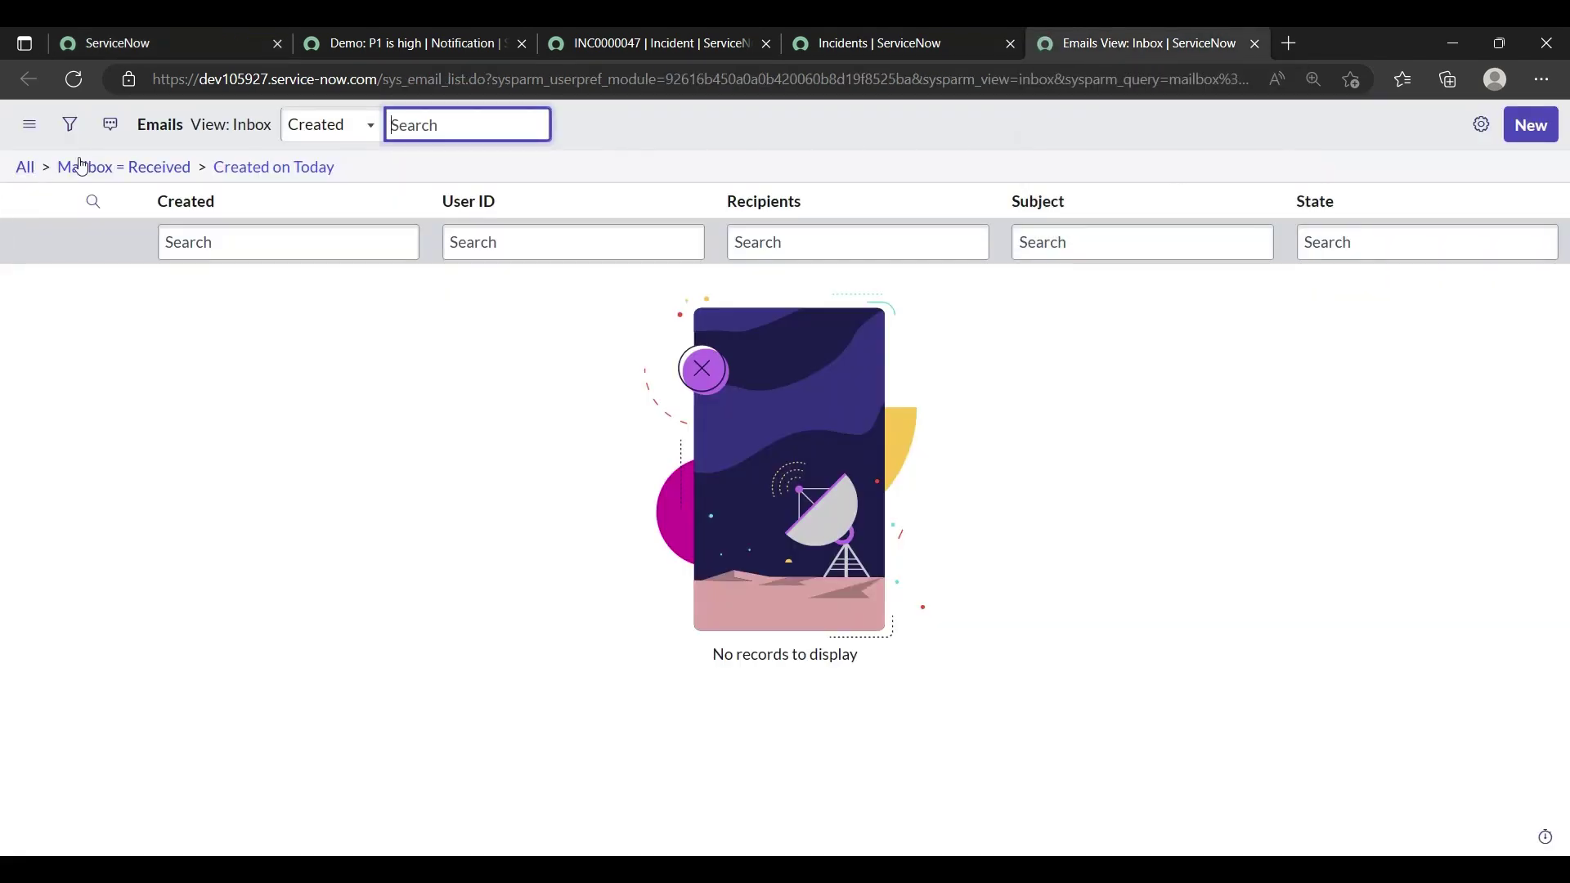
Clear the inbox filter to show all 85 emails, sorted by Created newest first.
left_click(25, 167)
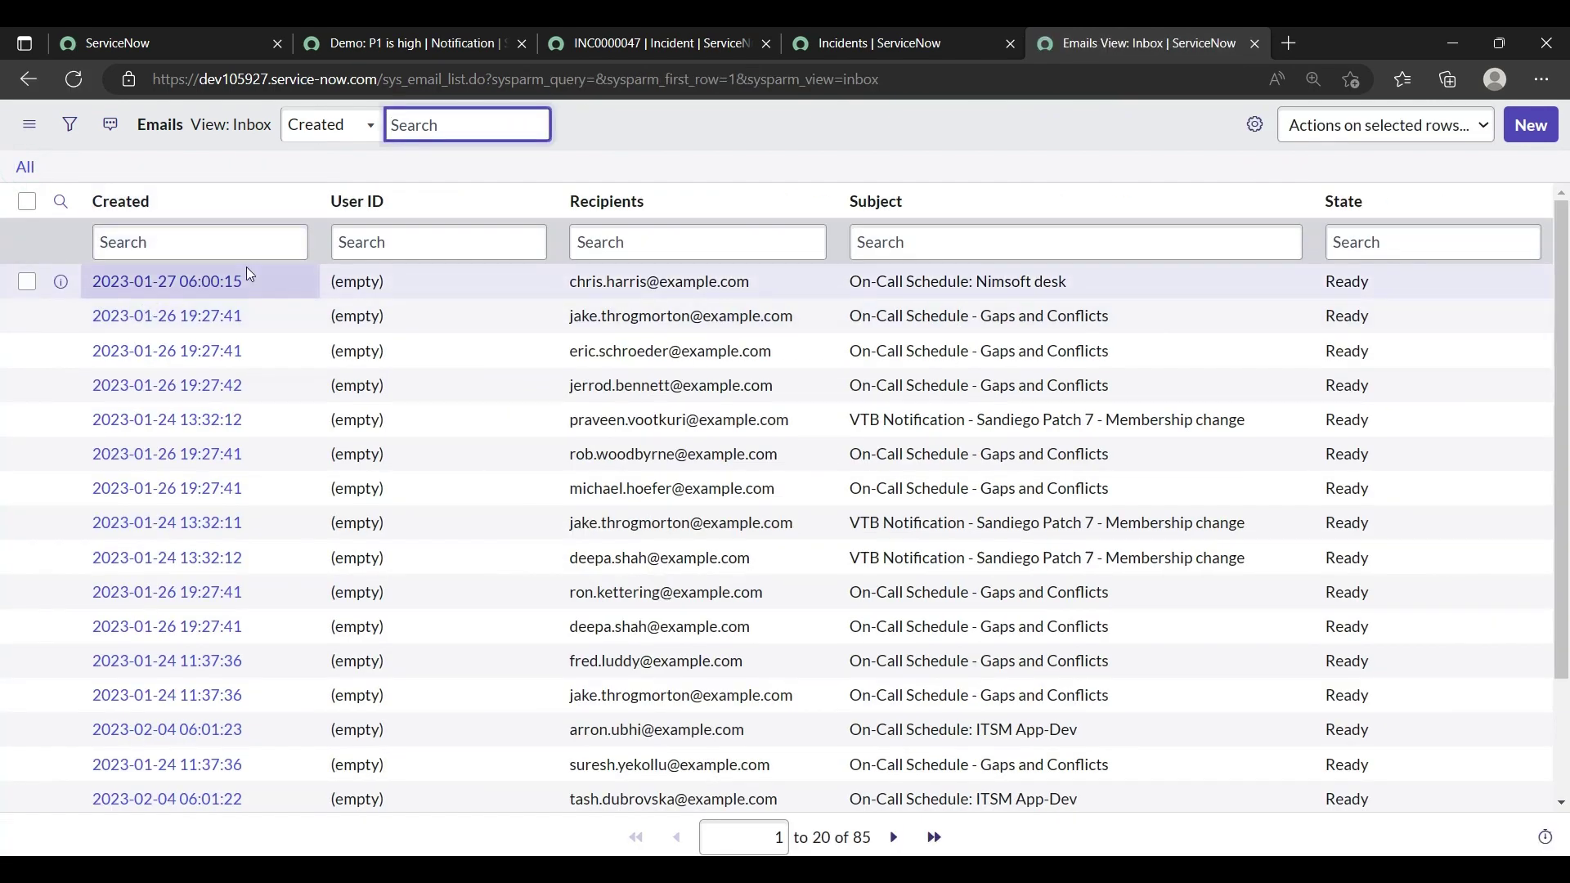
left_click(73, 77)
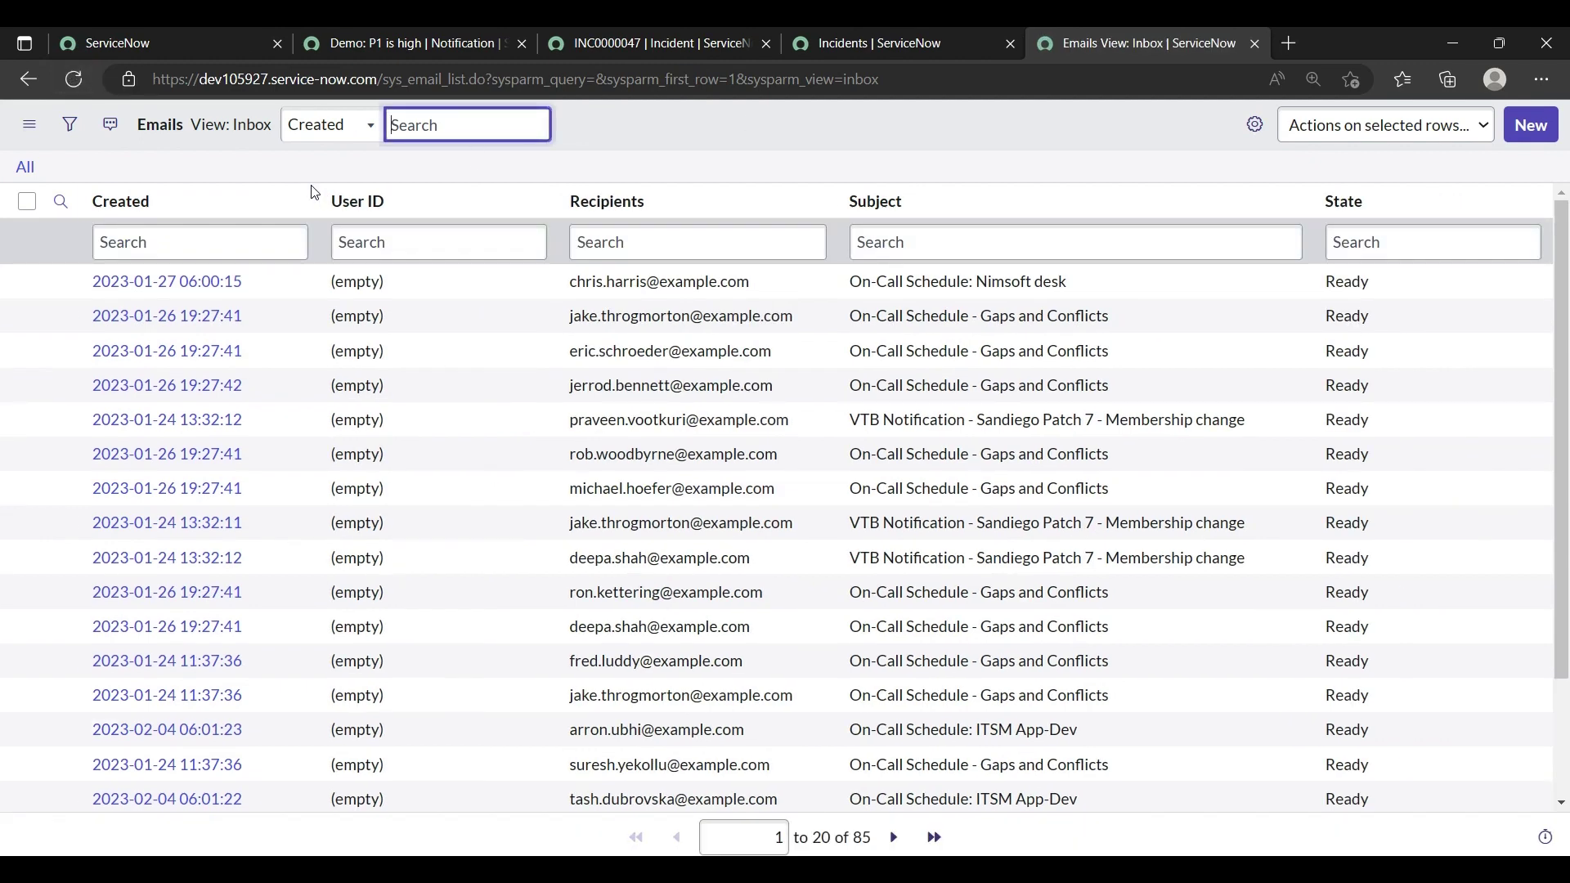
left_click(162, 211)
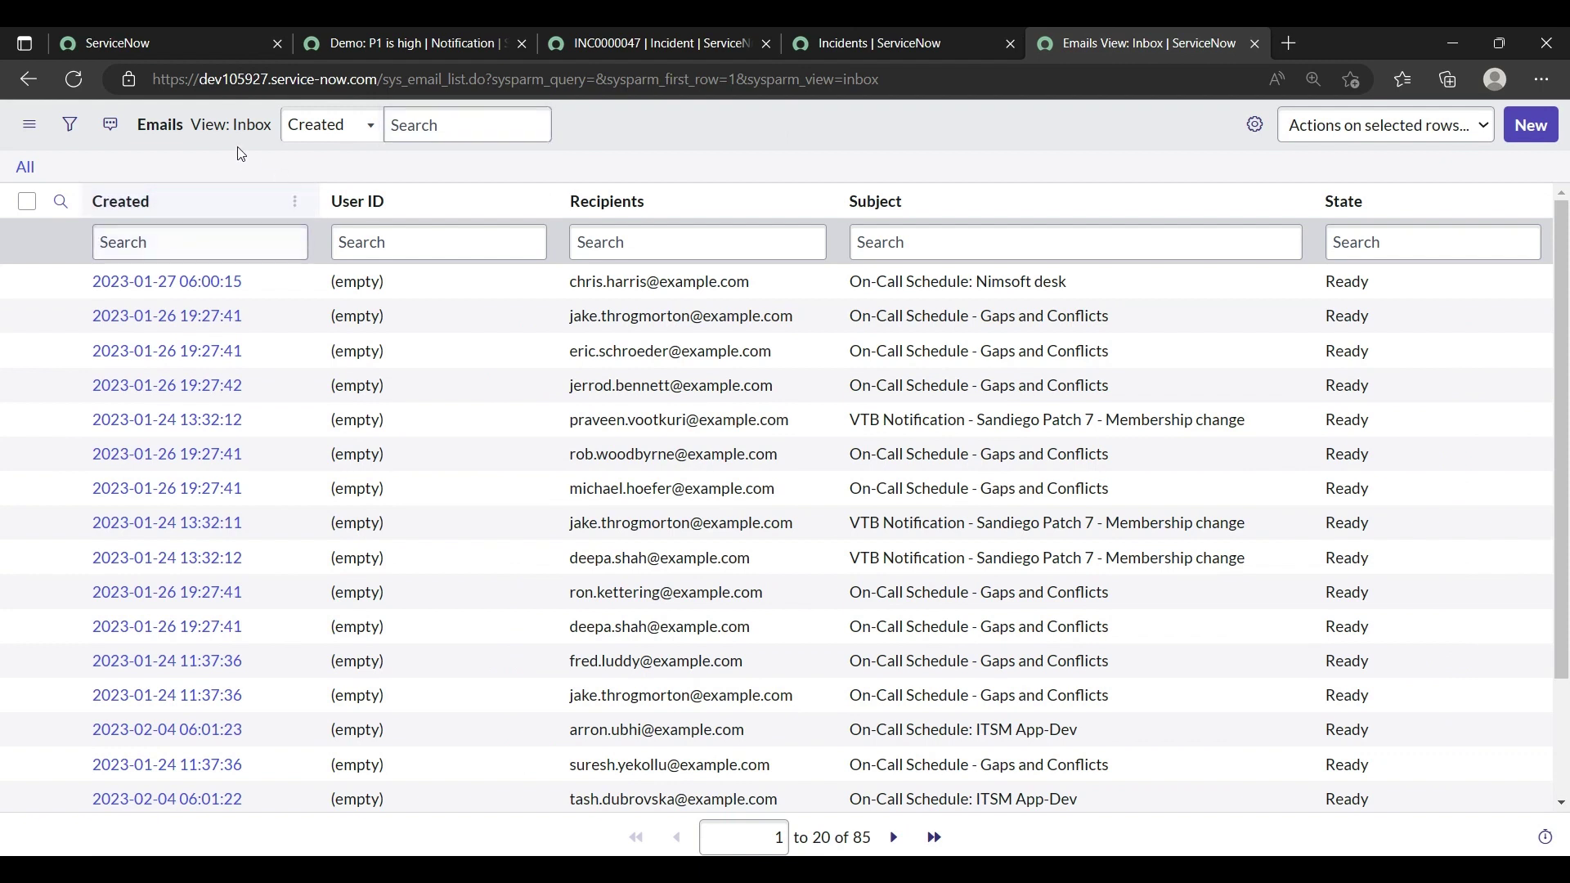
left_click(162, 196)
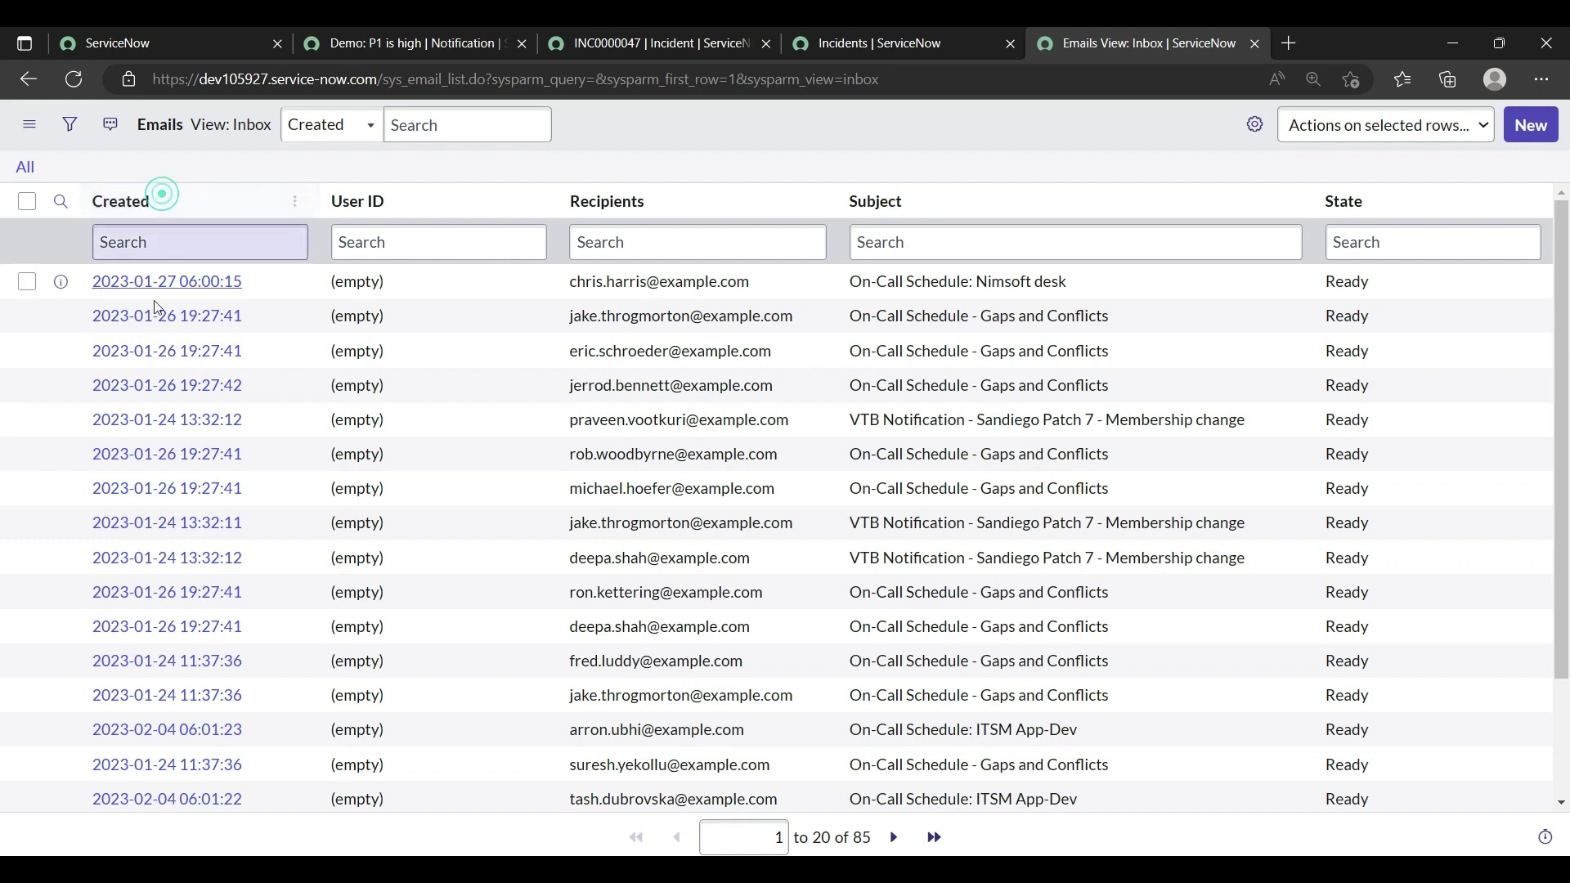
left_click(165, 209)
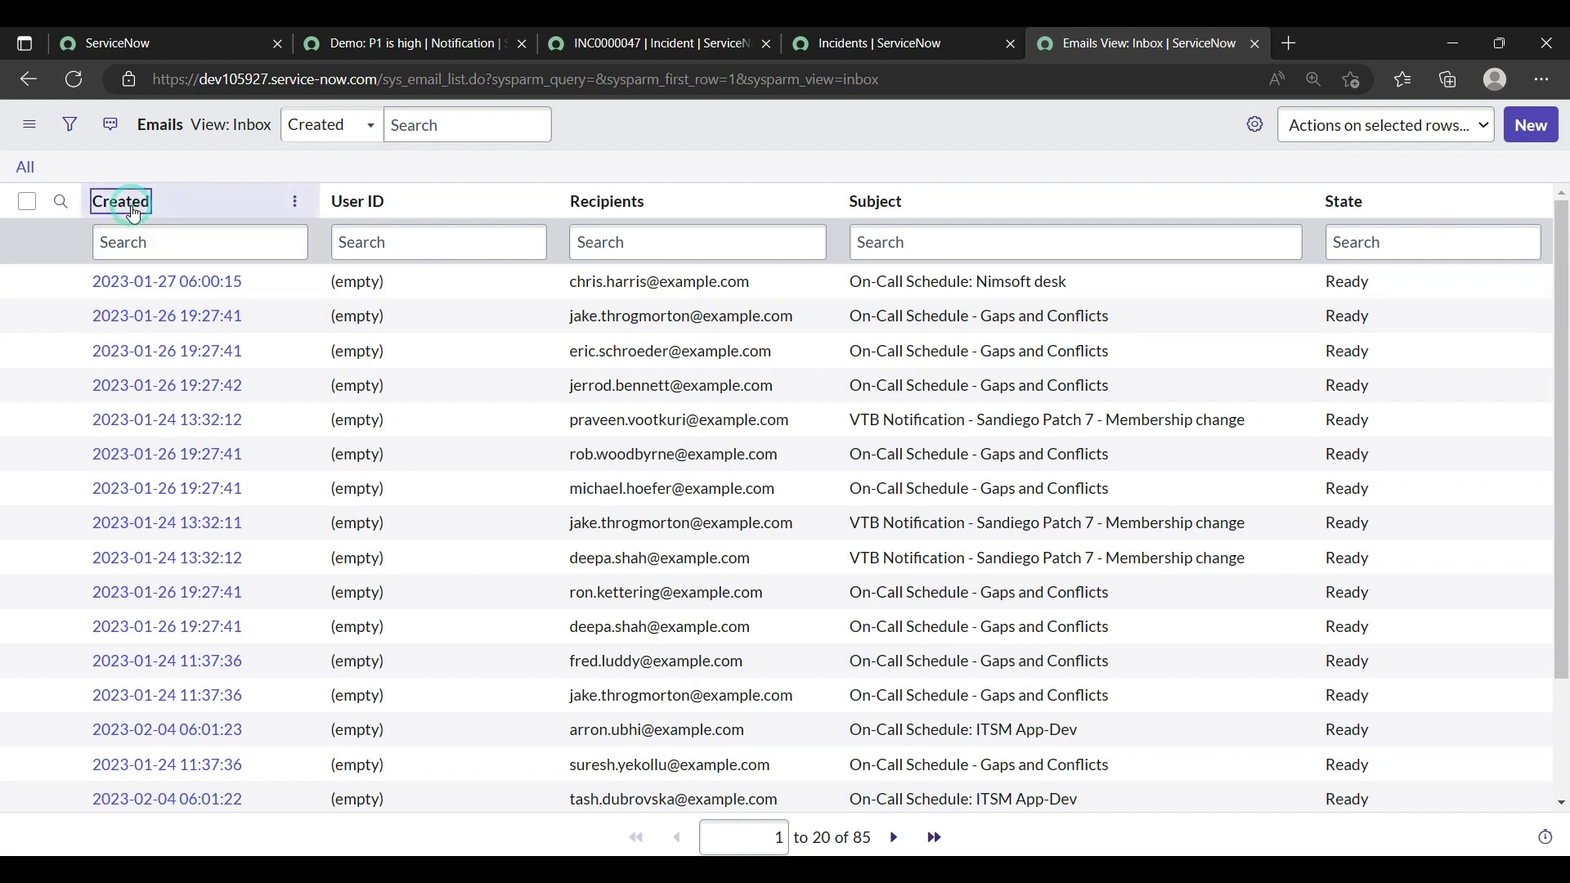
left_click(152, 210)
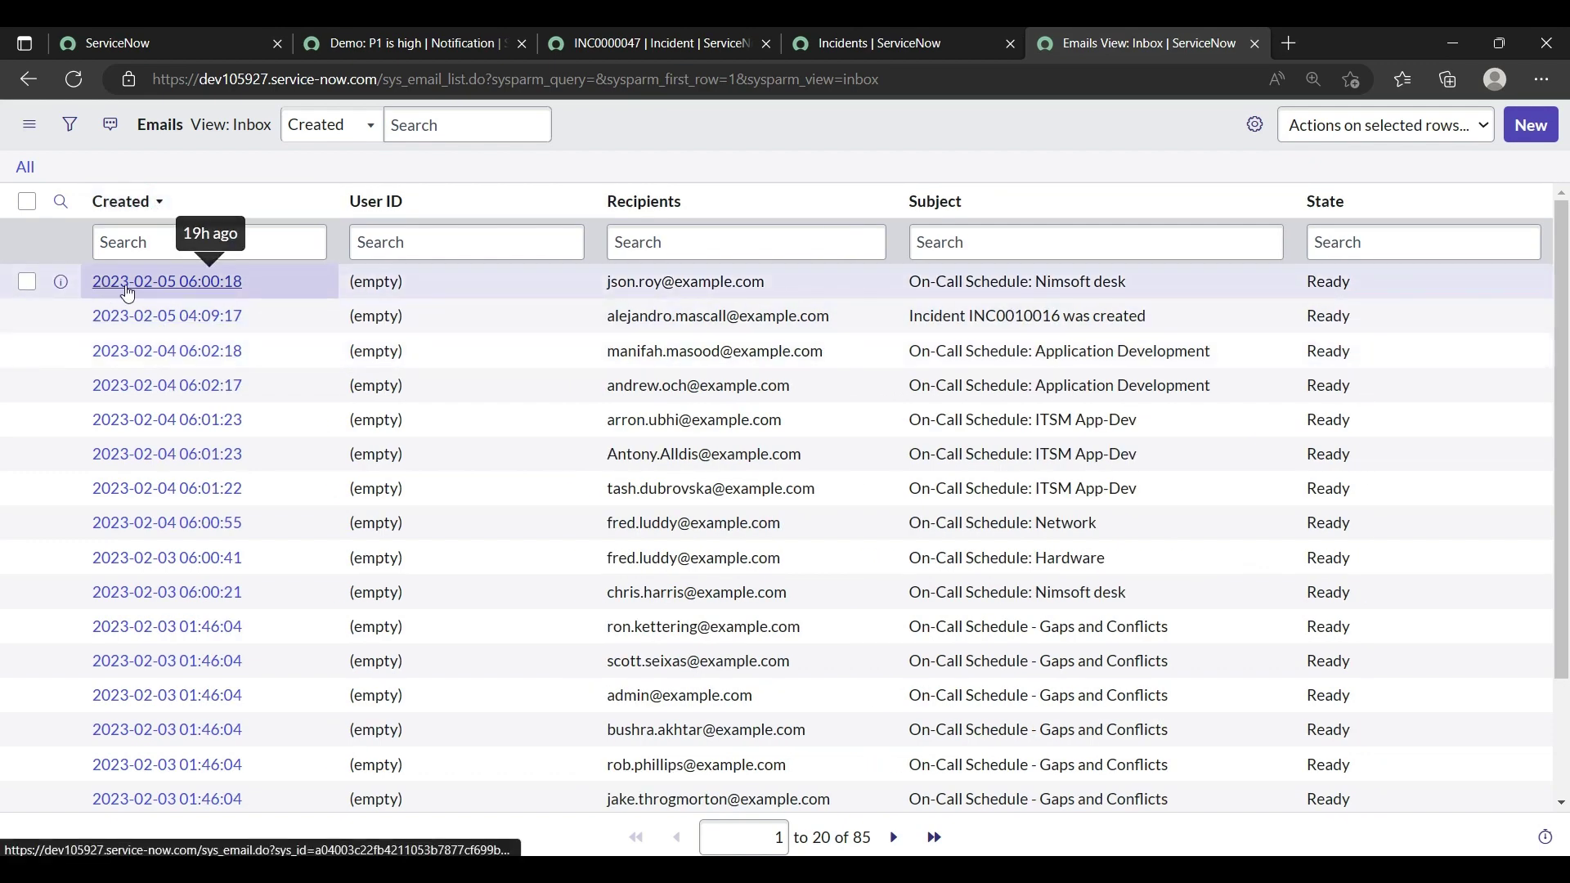
Bring up the Demo: P1 is high notification and review its System Administrator recipient.
left_click(743, 27)
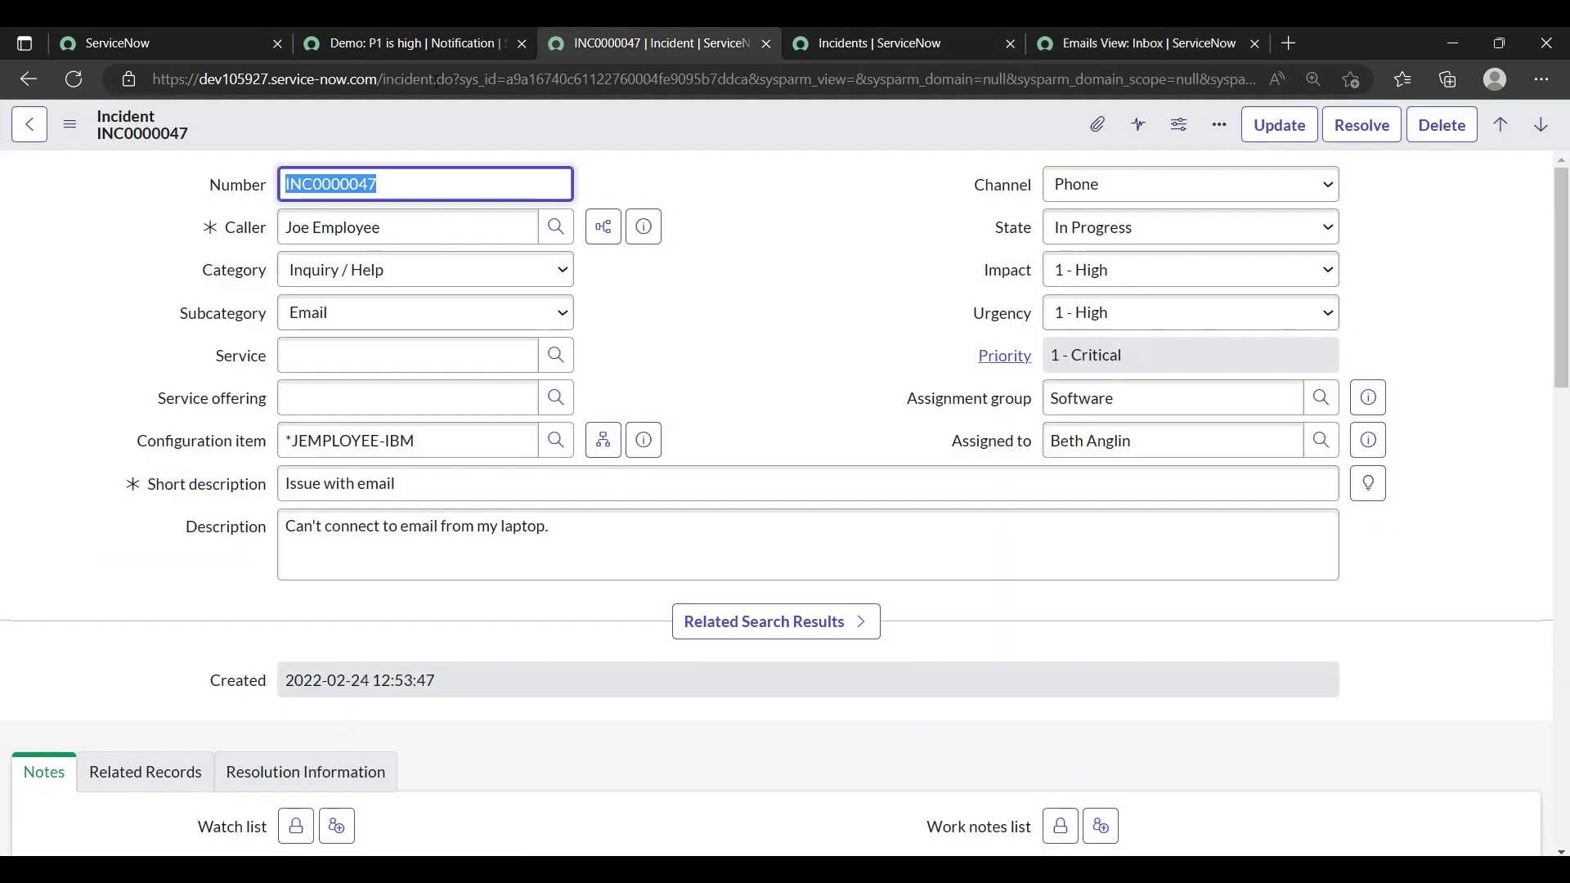
left_click(448, 27)
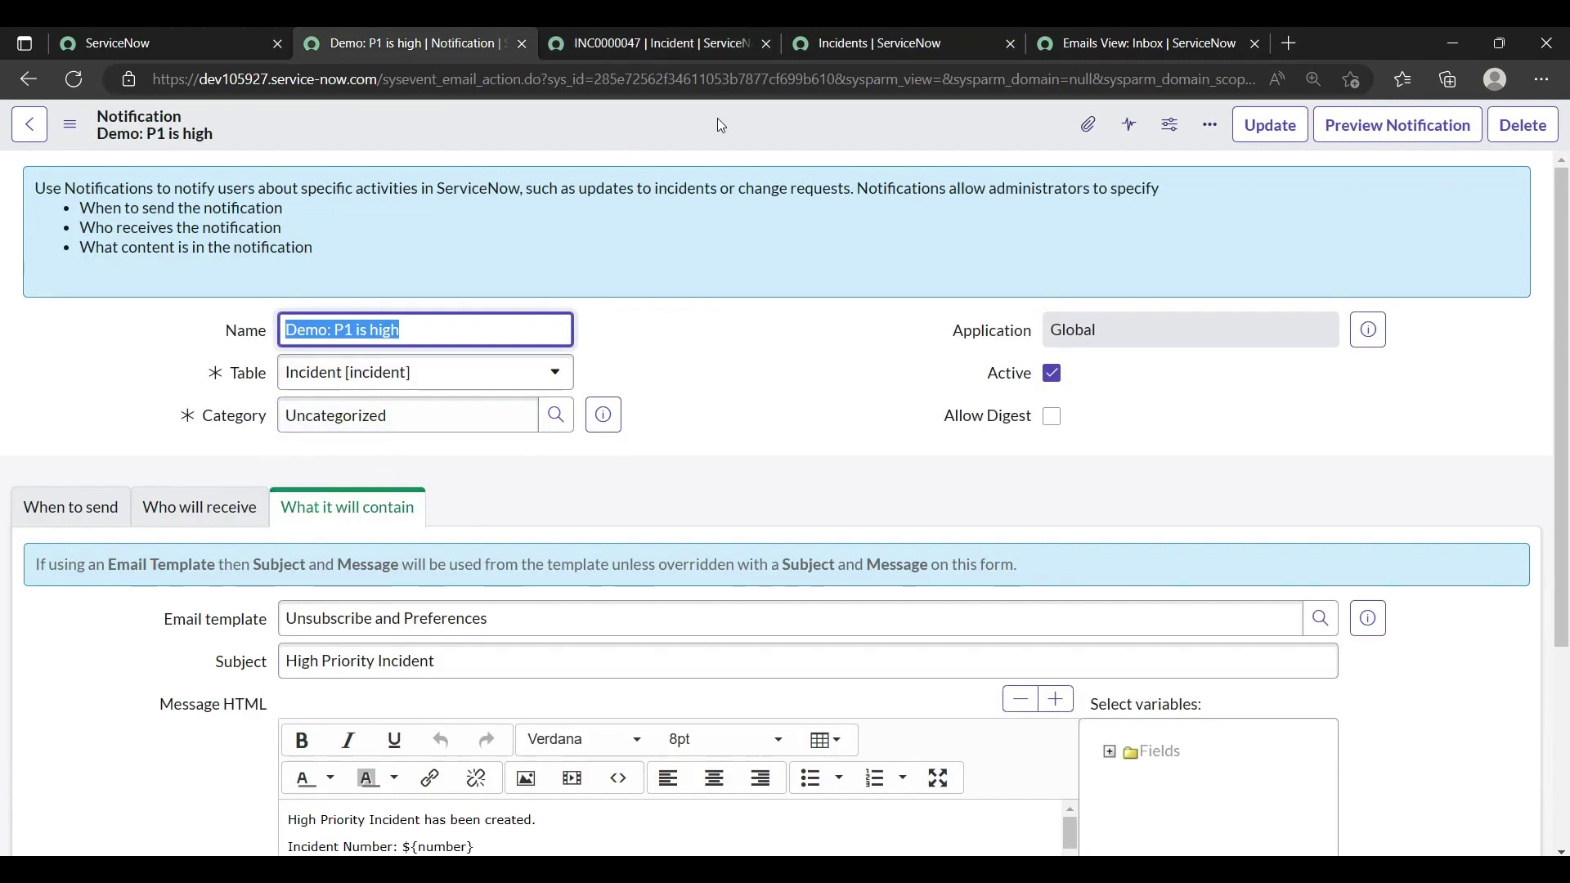
scroll(635, 376, "down", 2)
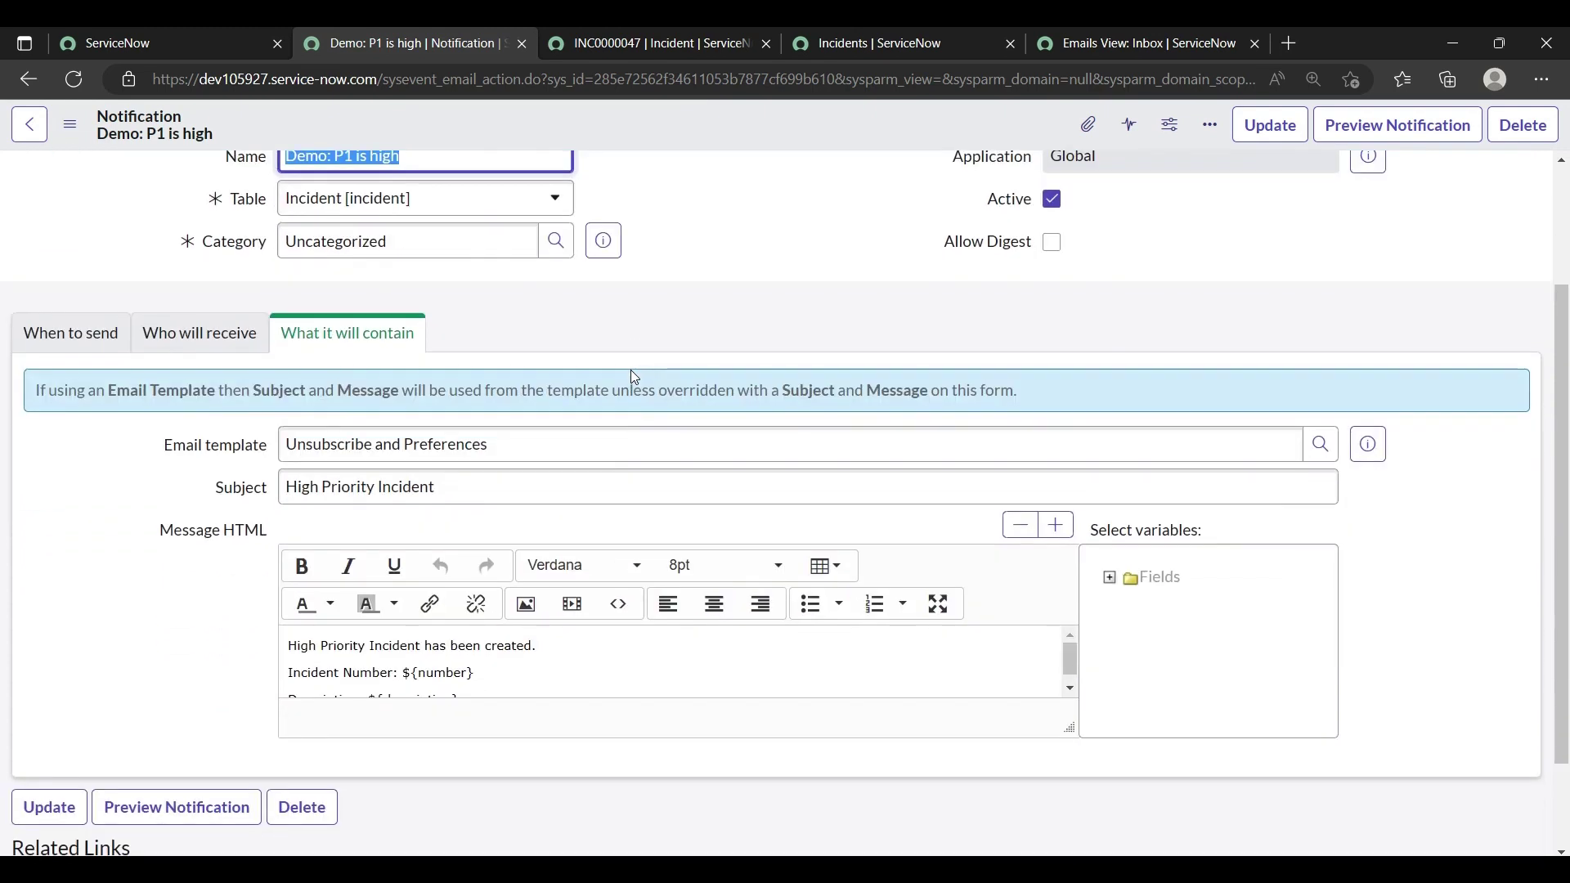
scroll(630, 376, "down", 1)
left_click(203, 267)
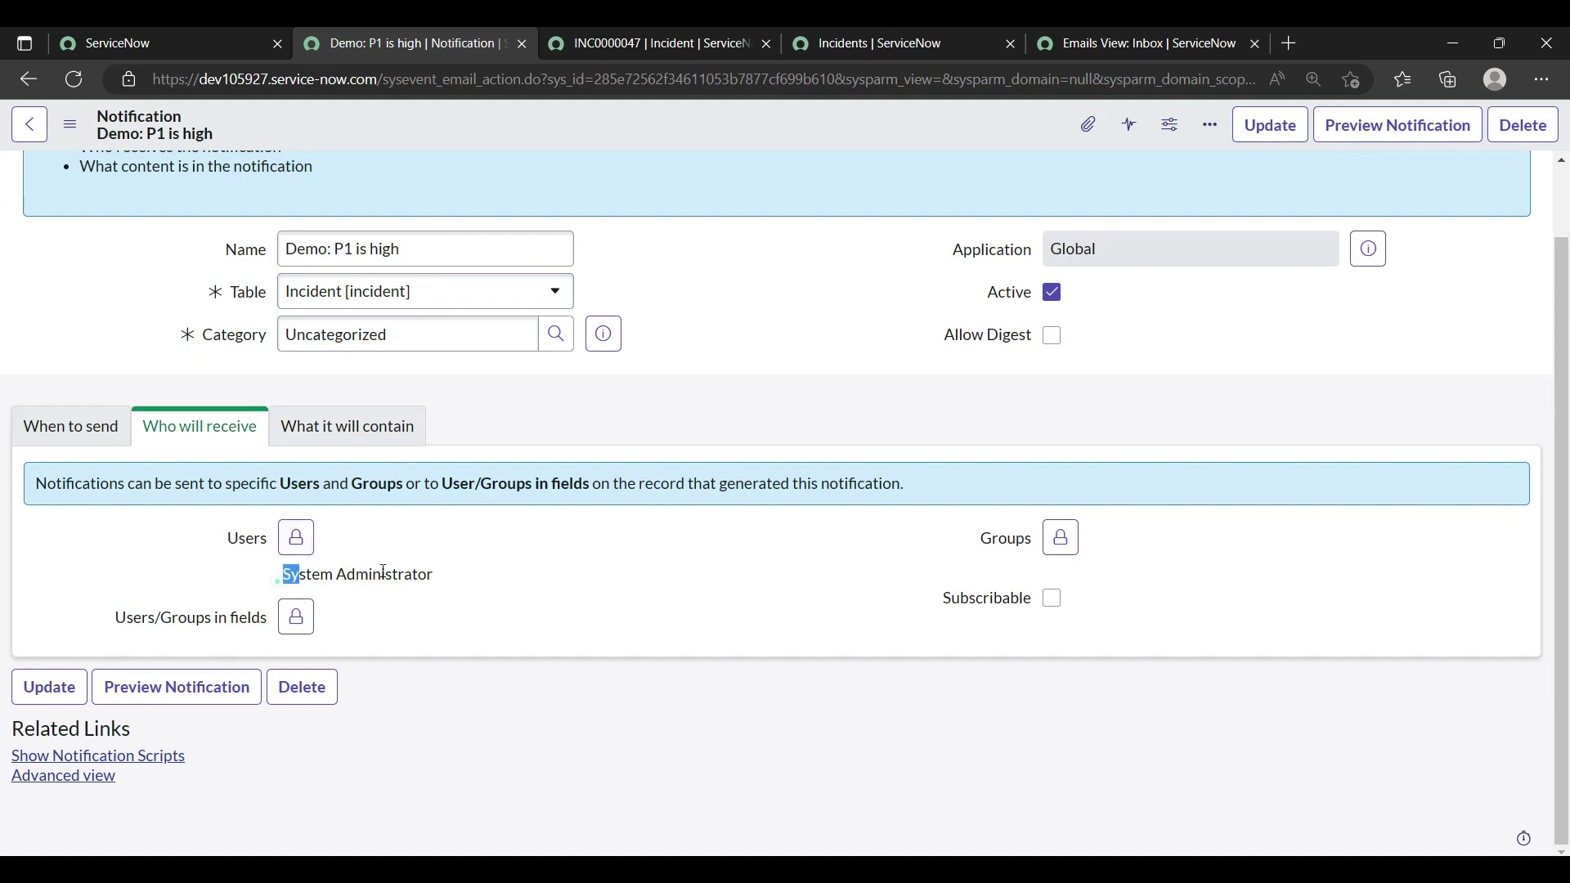
left_click_drag(286, 573, 441, 581)
Change the send condition to Priority is 1 - Critical and save the notification.
left_click(84, 431)
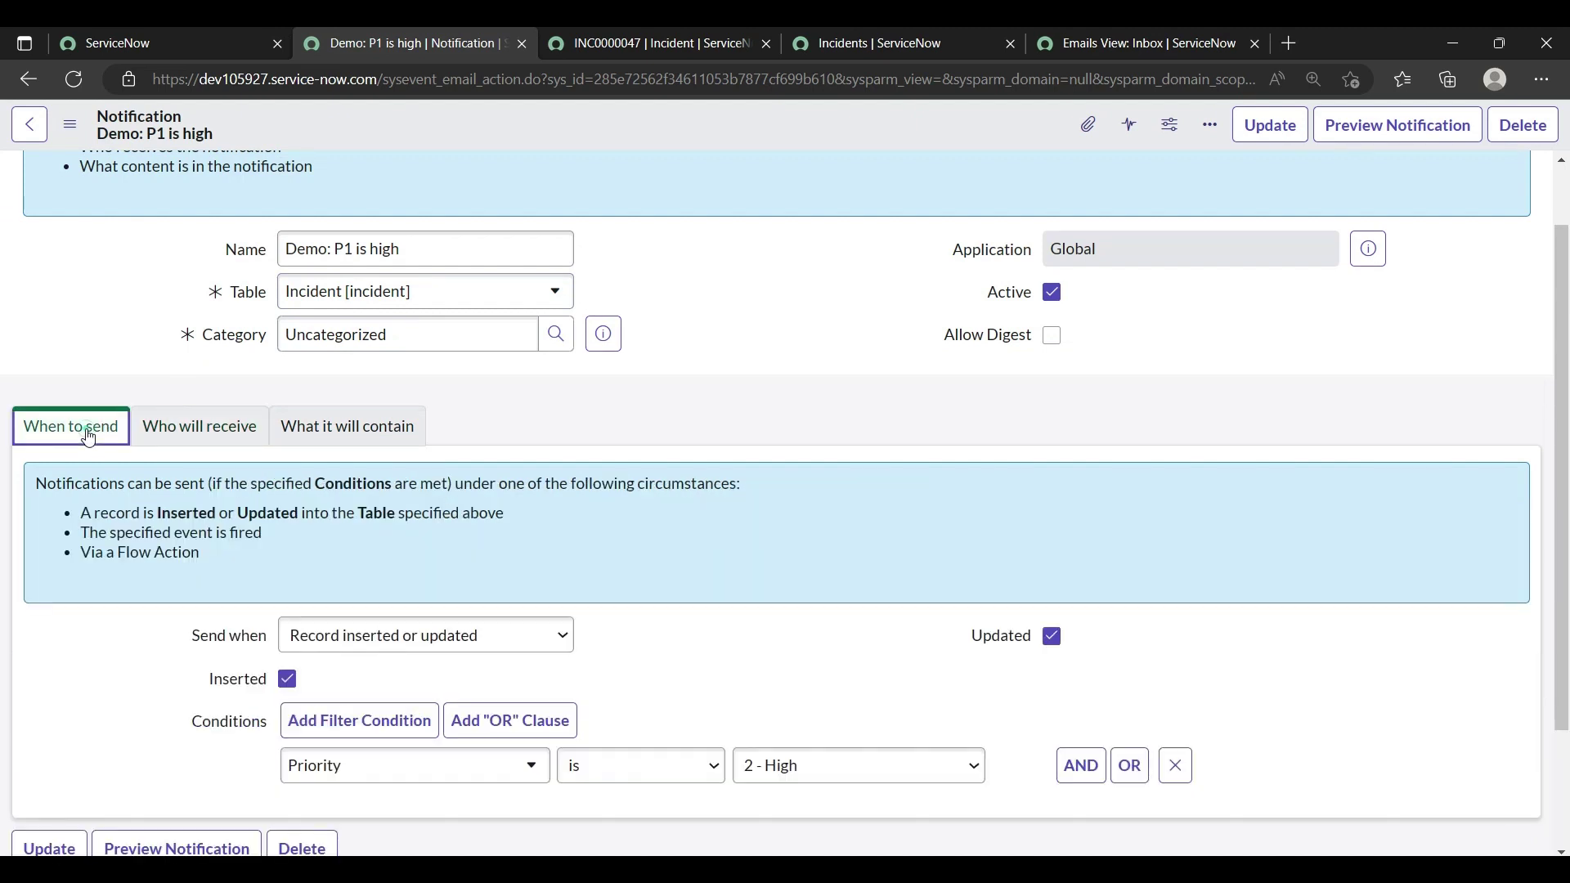
scroll(199, 729, "down", 1)
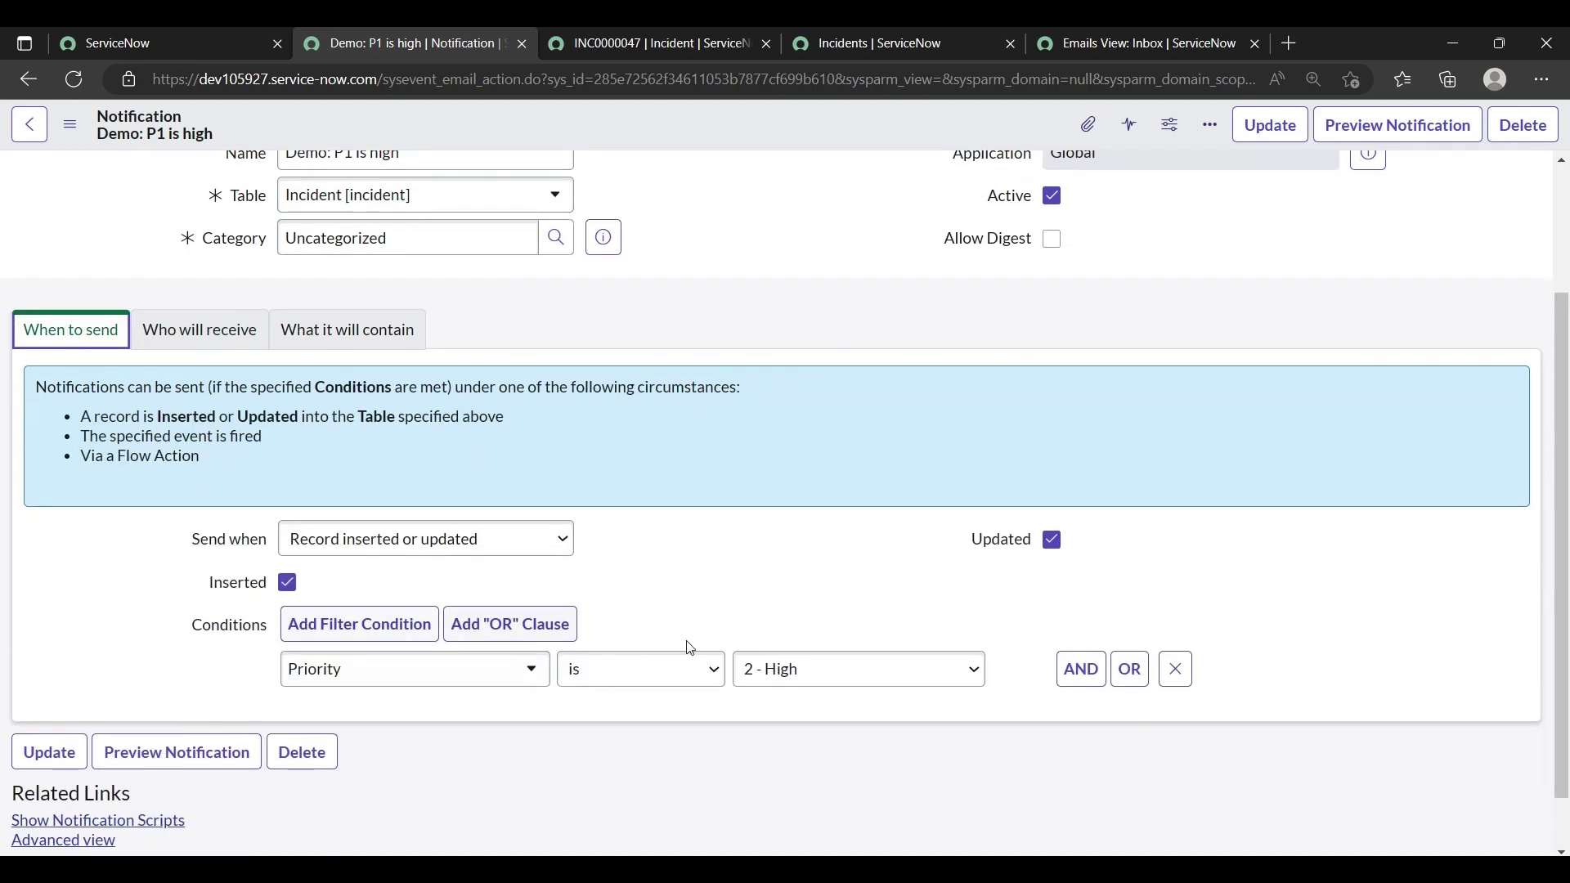
left_click(759, 676)
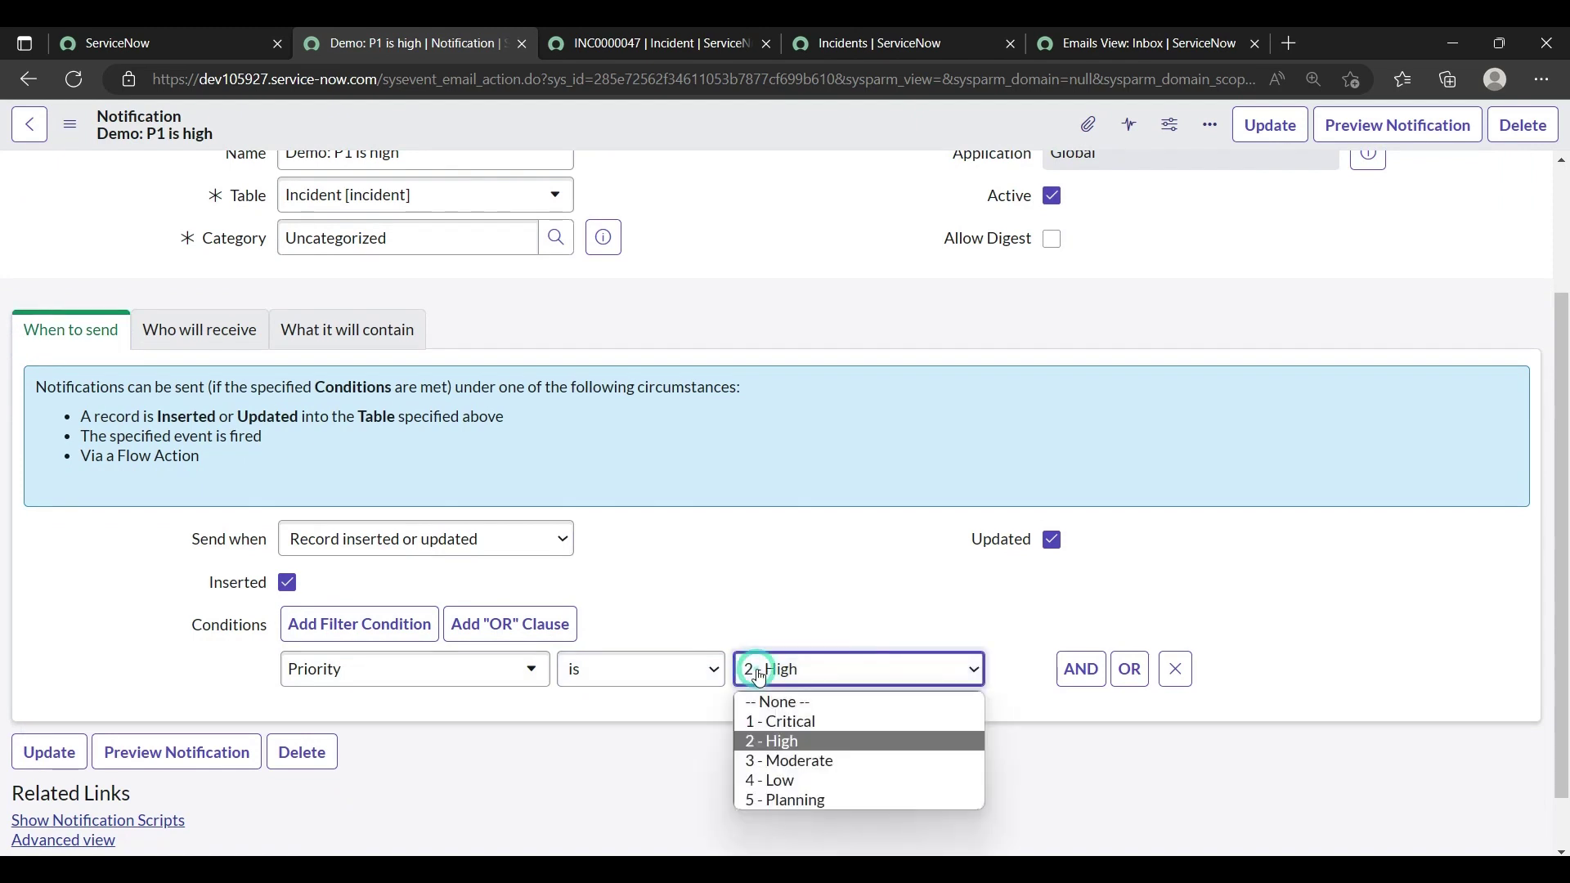
left_click(765, 722)
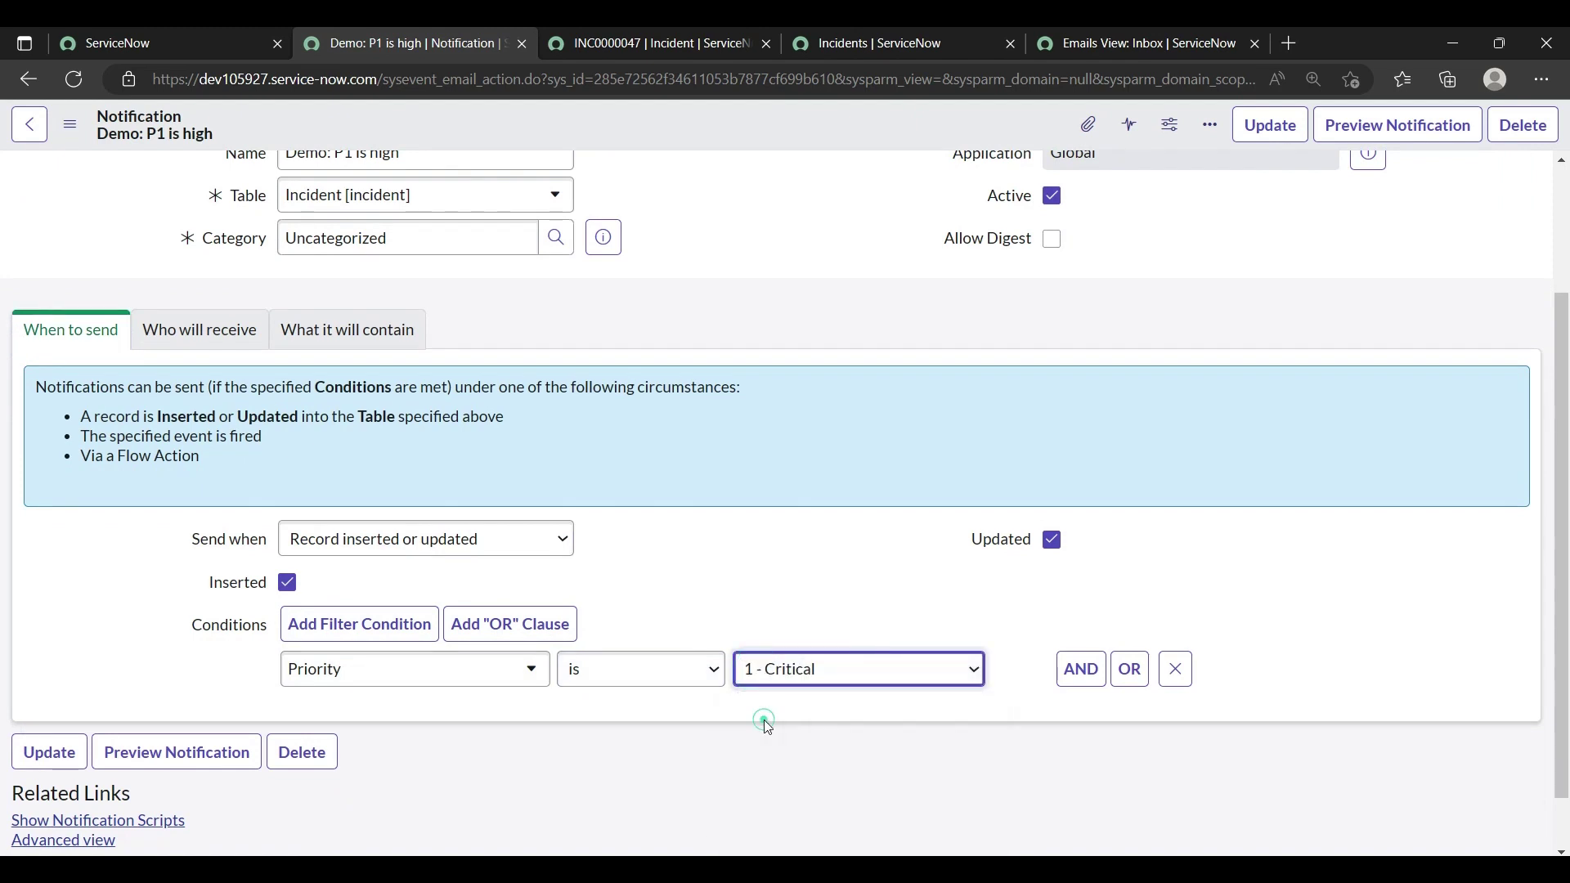
right_click(593, 121)
left_click(606, 131)
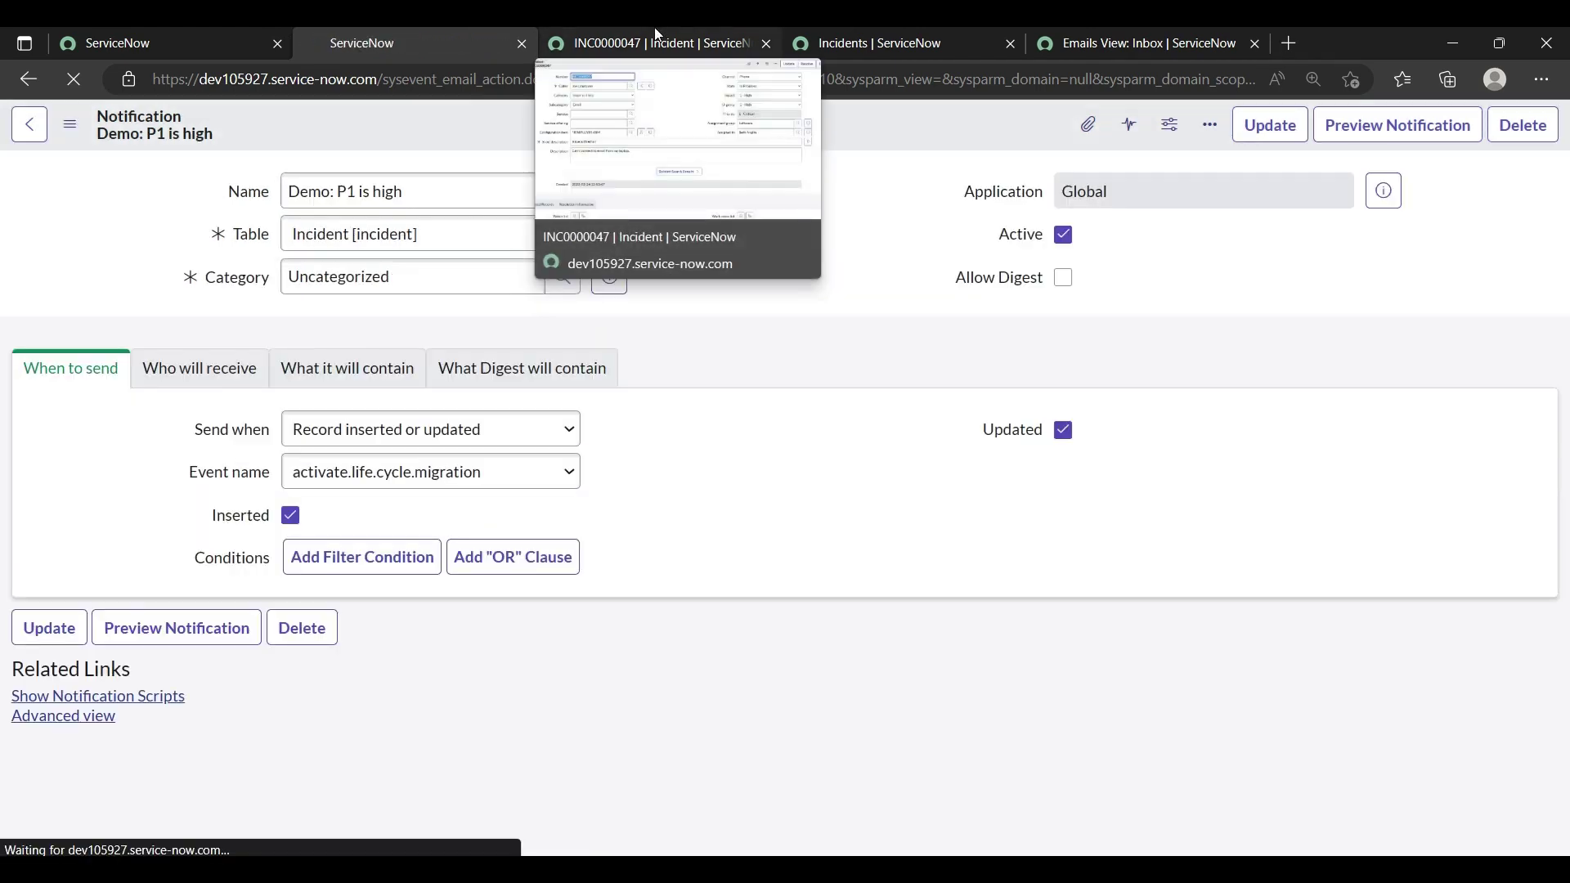
Open incident INC0000049 from the Incidents list in a new tab.
left_click(657, 37)
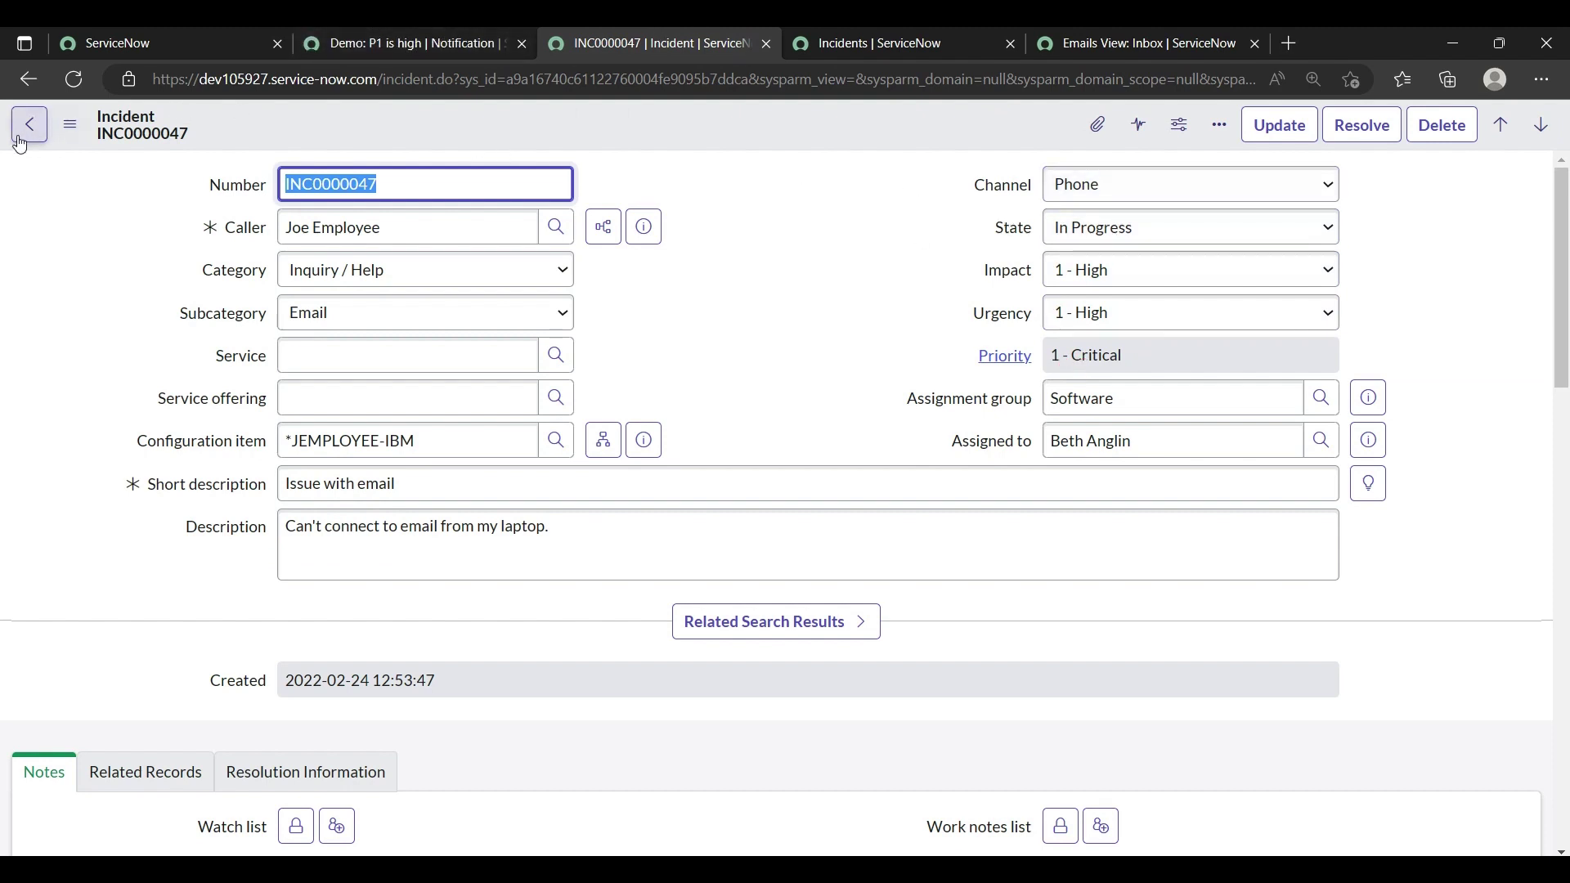
left_click(28, 79)
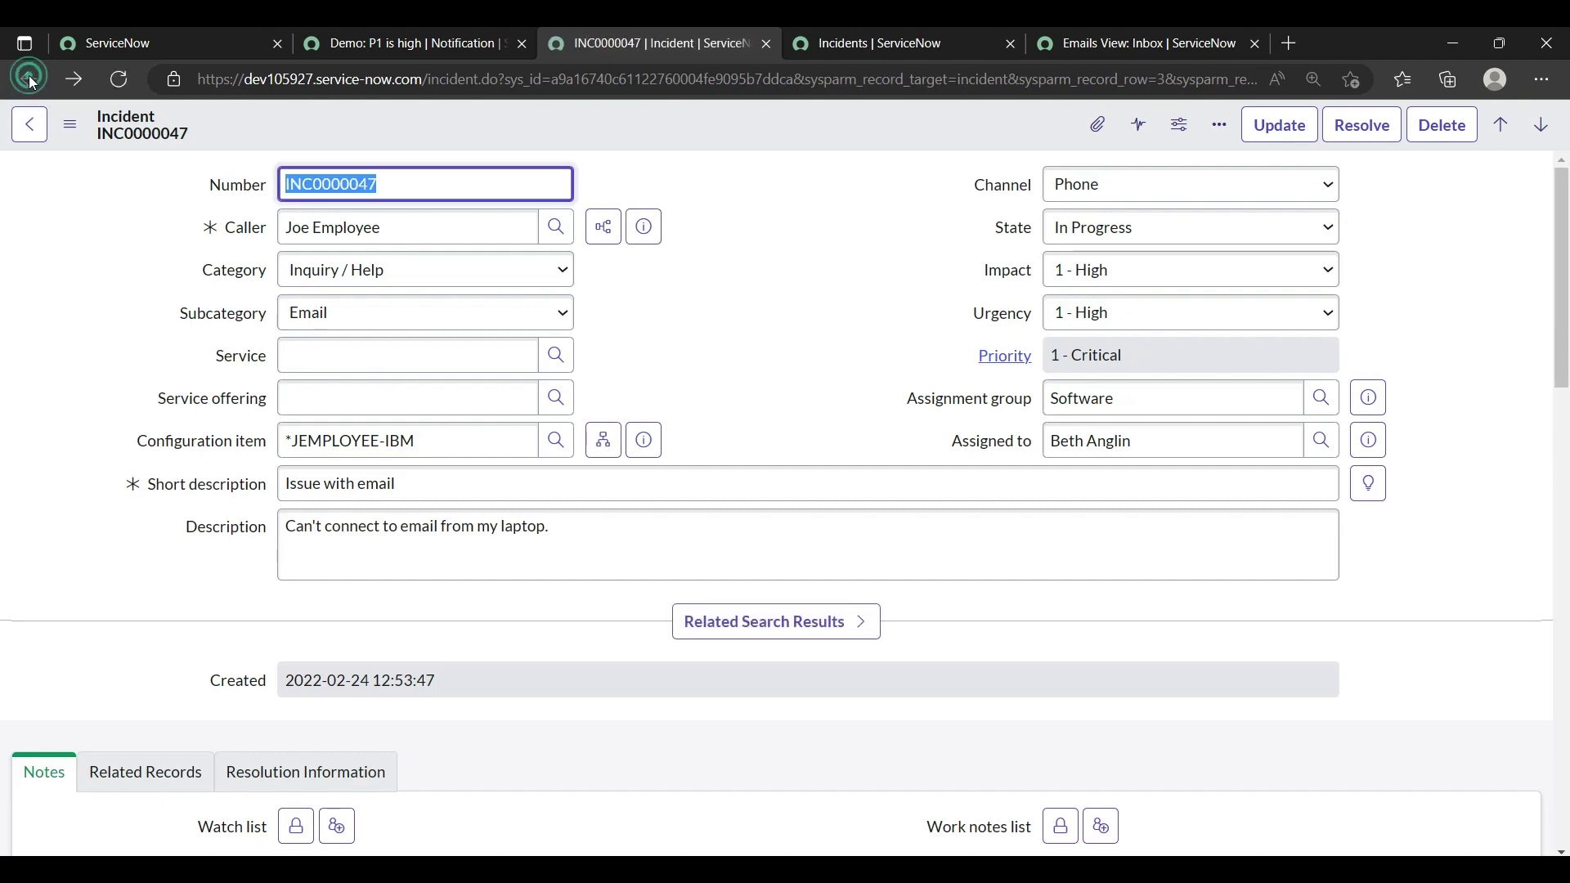
left_click(910, 37)
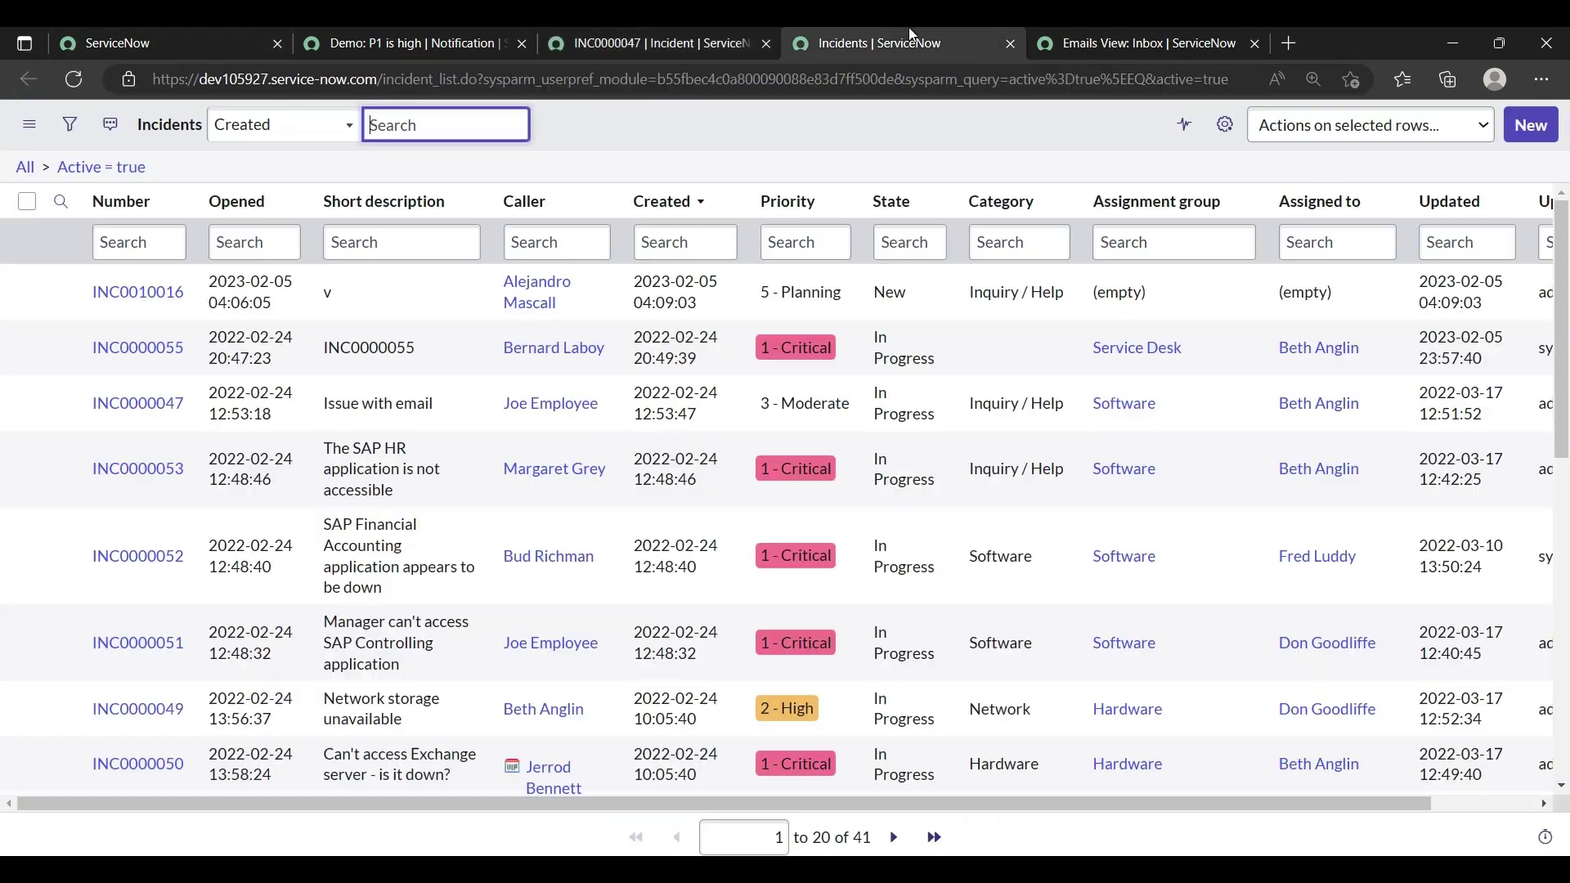
scroll(325, 625, "down", 2)
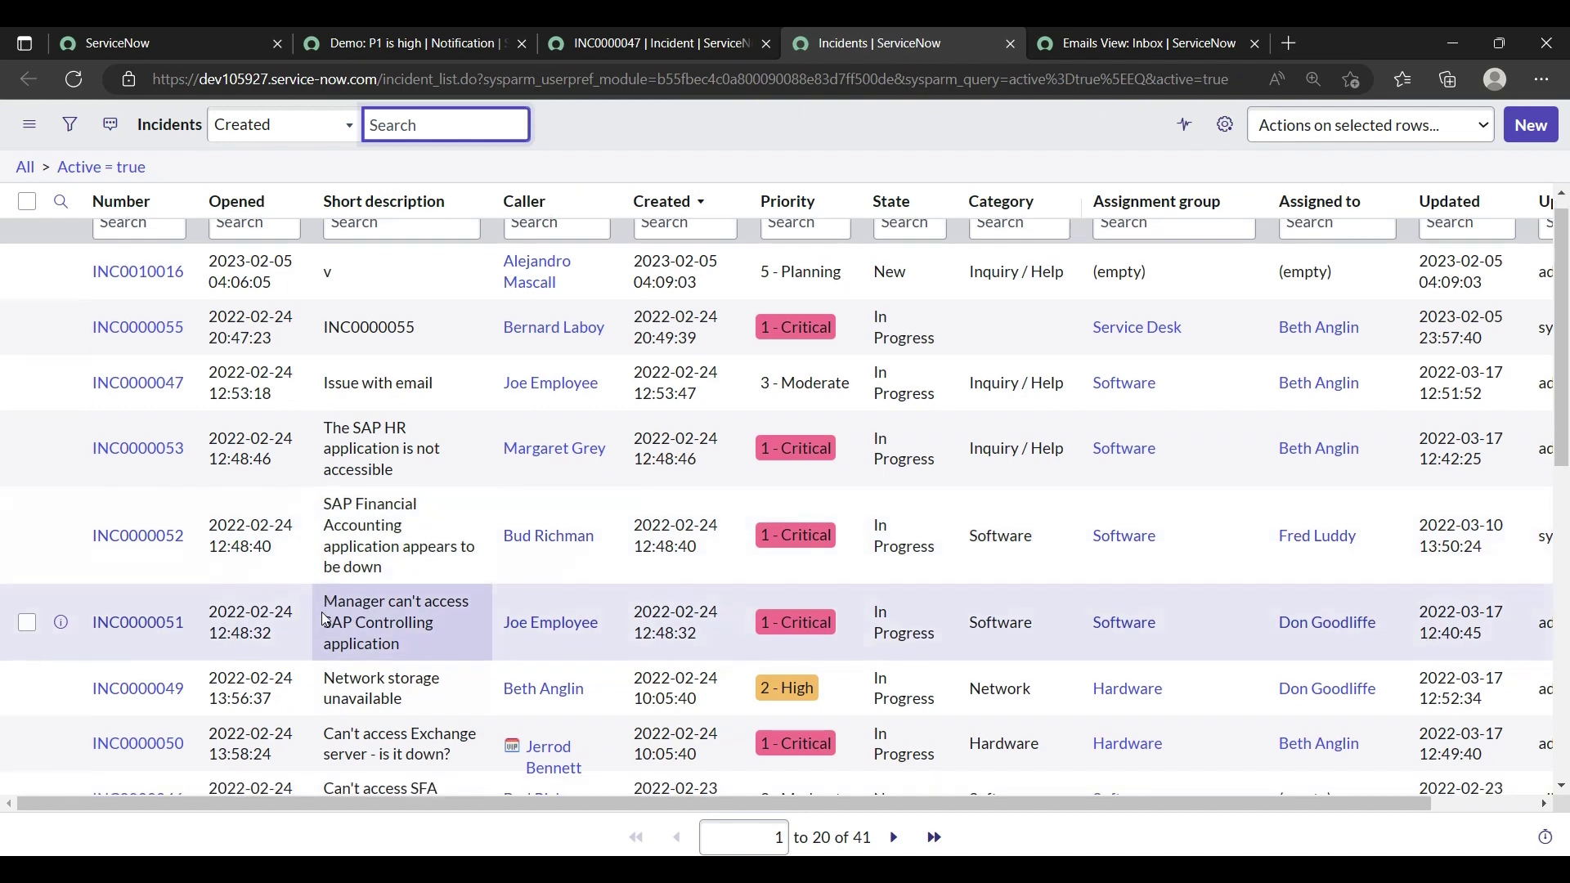
middle_click(140, 575)
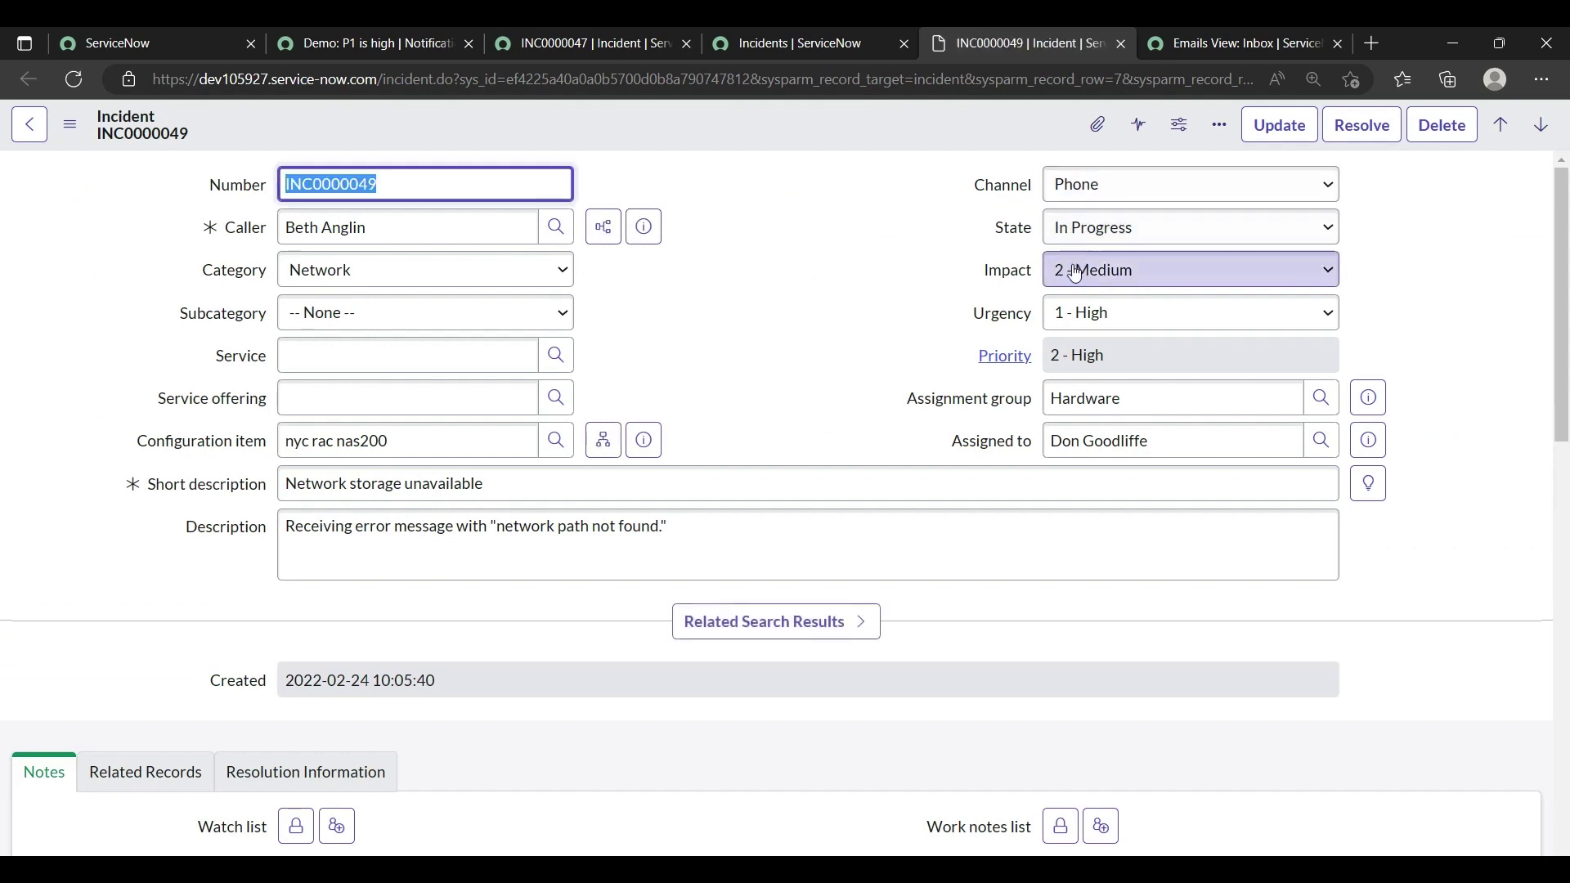
Set INC0000049's Impact to 1 - High, keep Urgency 1 - High, and attempt to save.
left_click(1073, 279)
left_click(1080, 302)
left_click(1094, 312)
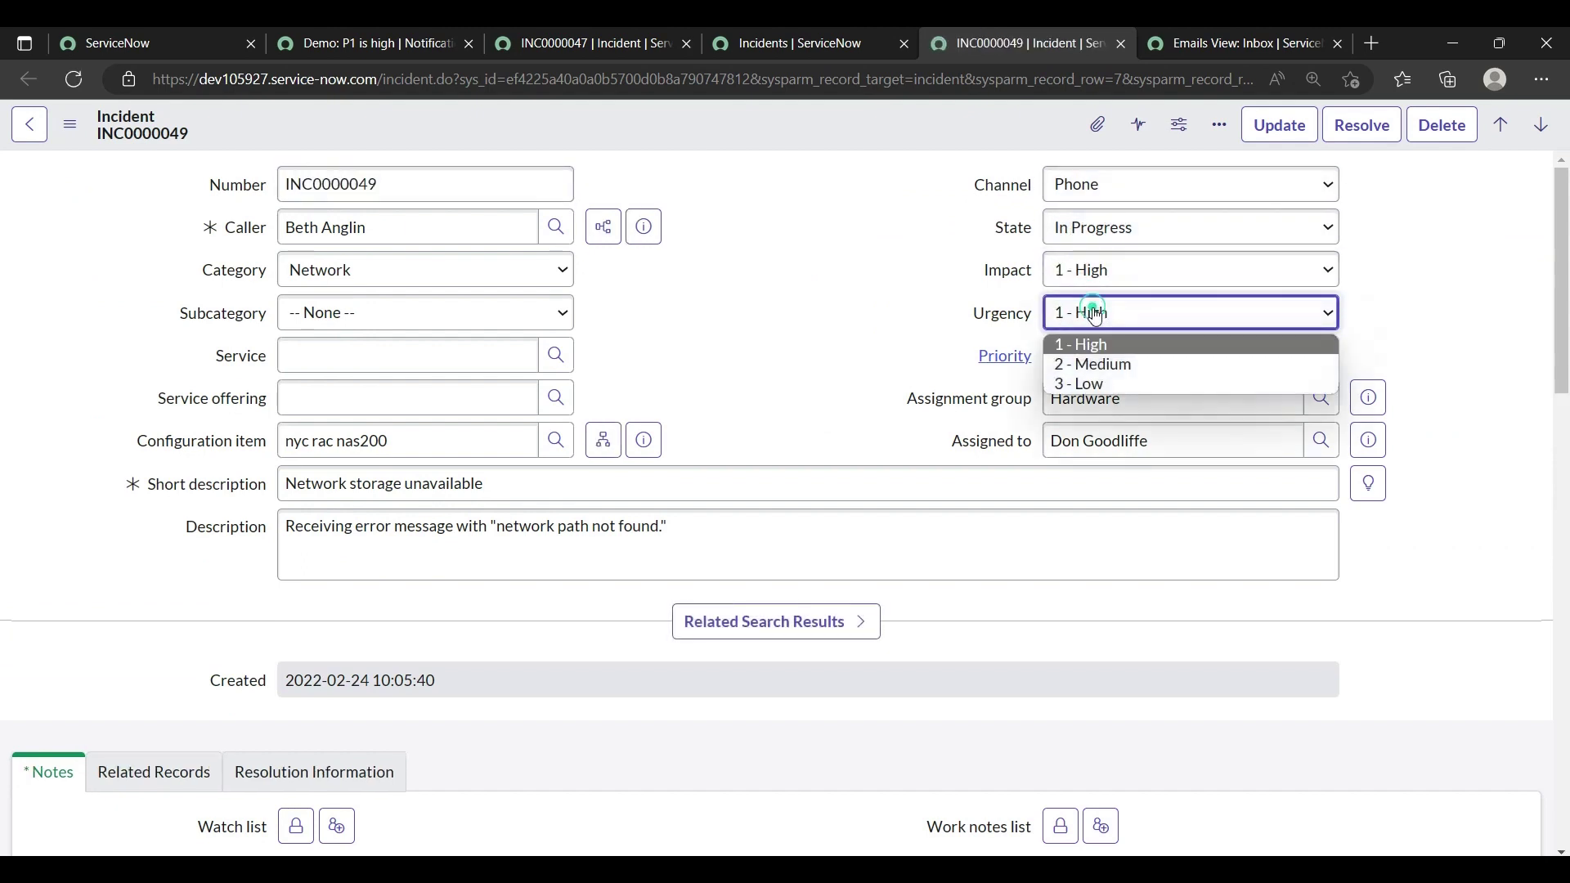
left_click(1109, 345)
right_click(950, 133)
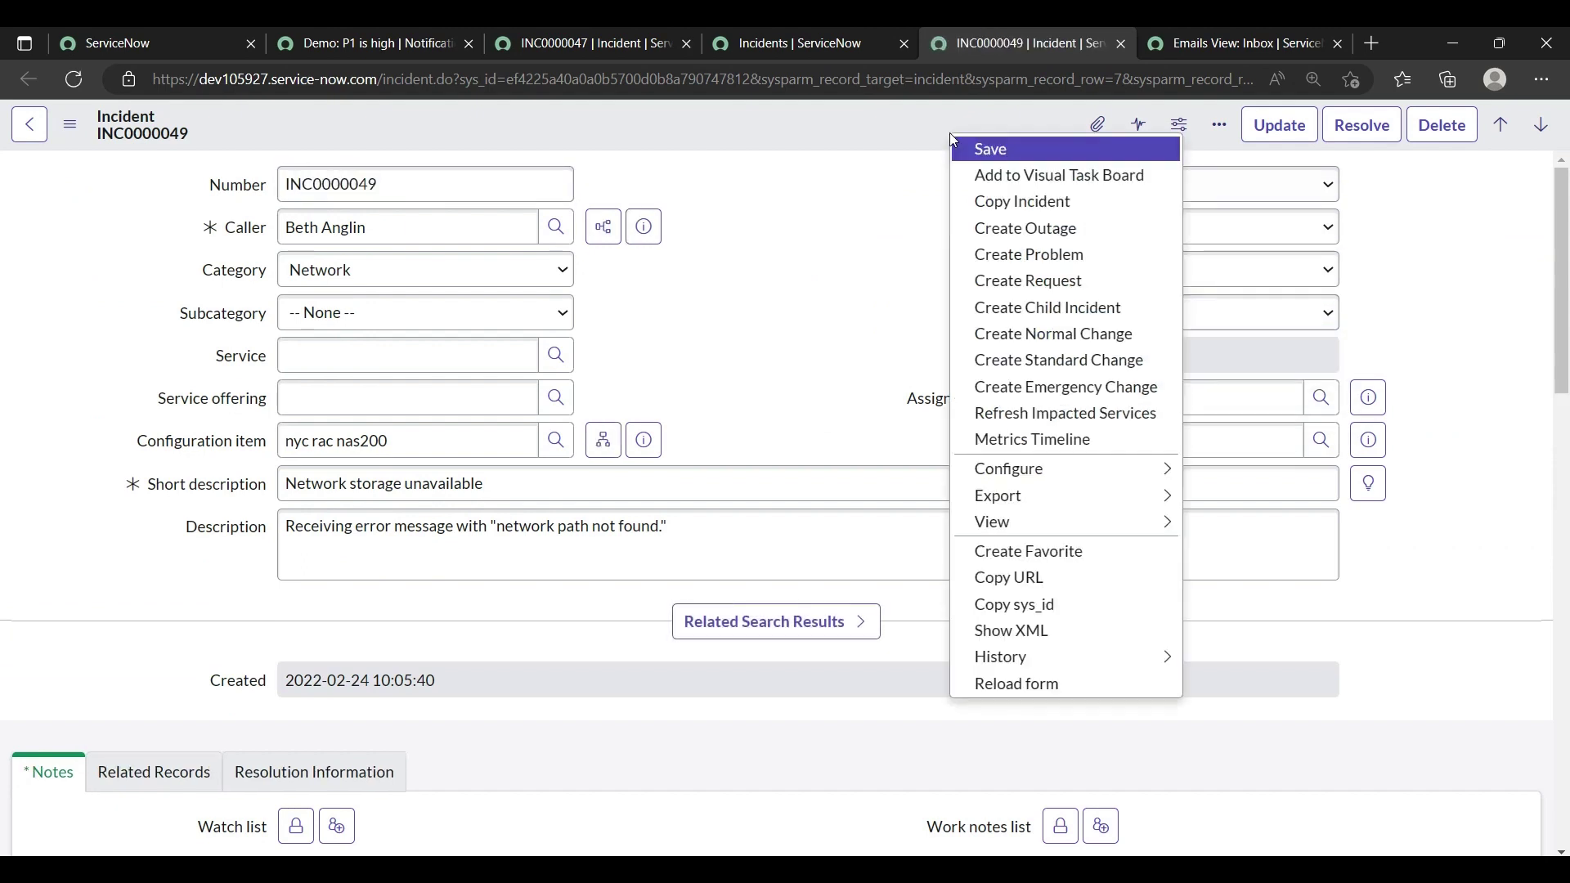
left_click(988, 149)
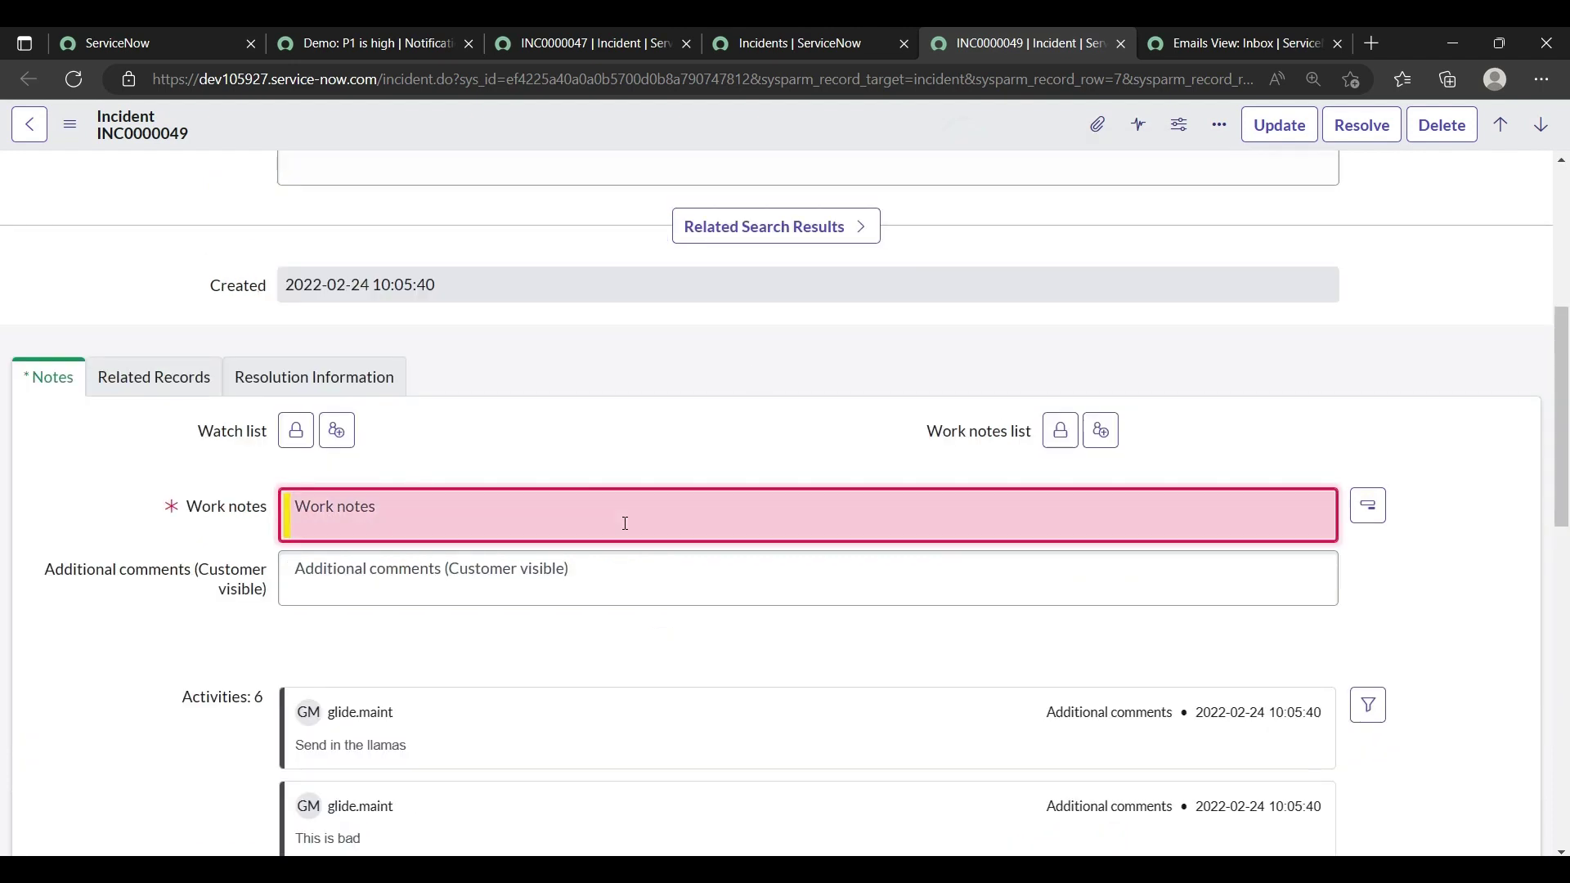
Add the work note 'Testing', save the incident, and return to the email inbox.
type("Testing")
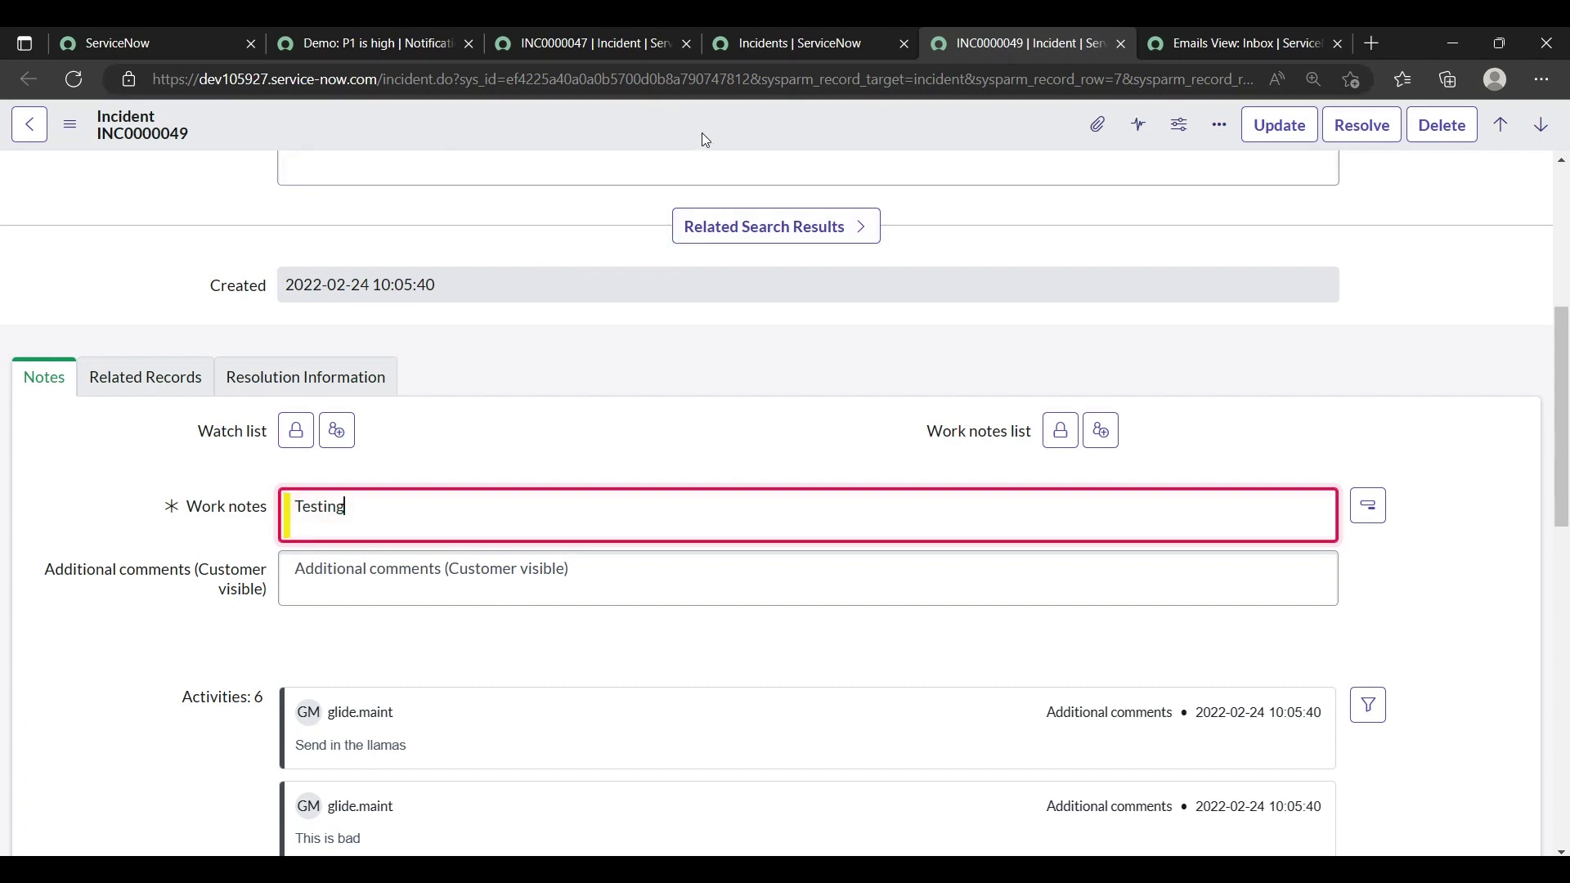
right_click(705, 139)
left_click(720, 144)
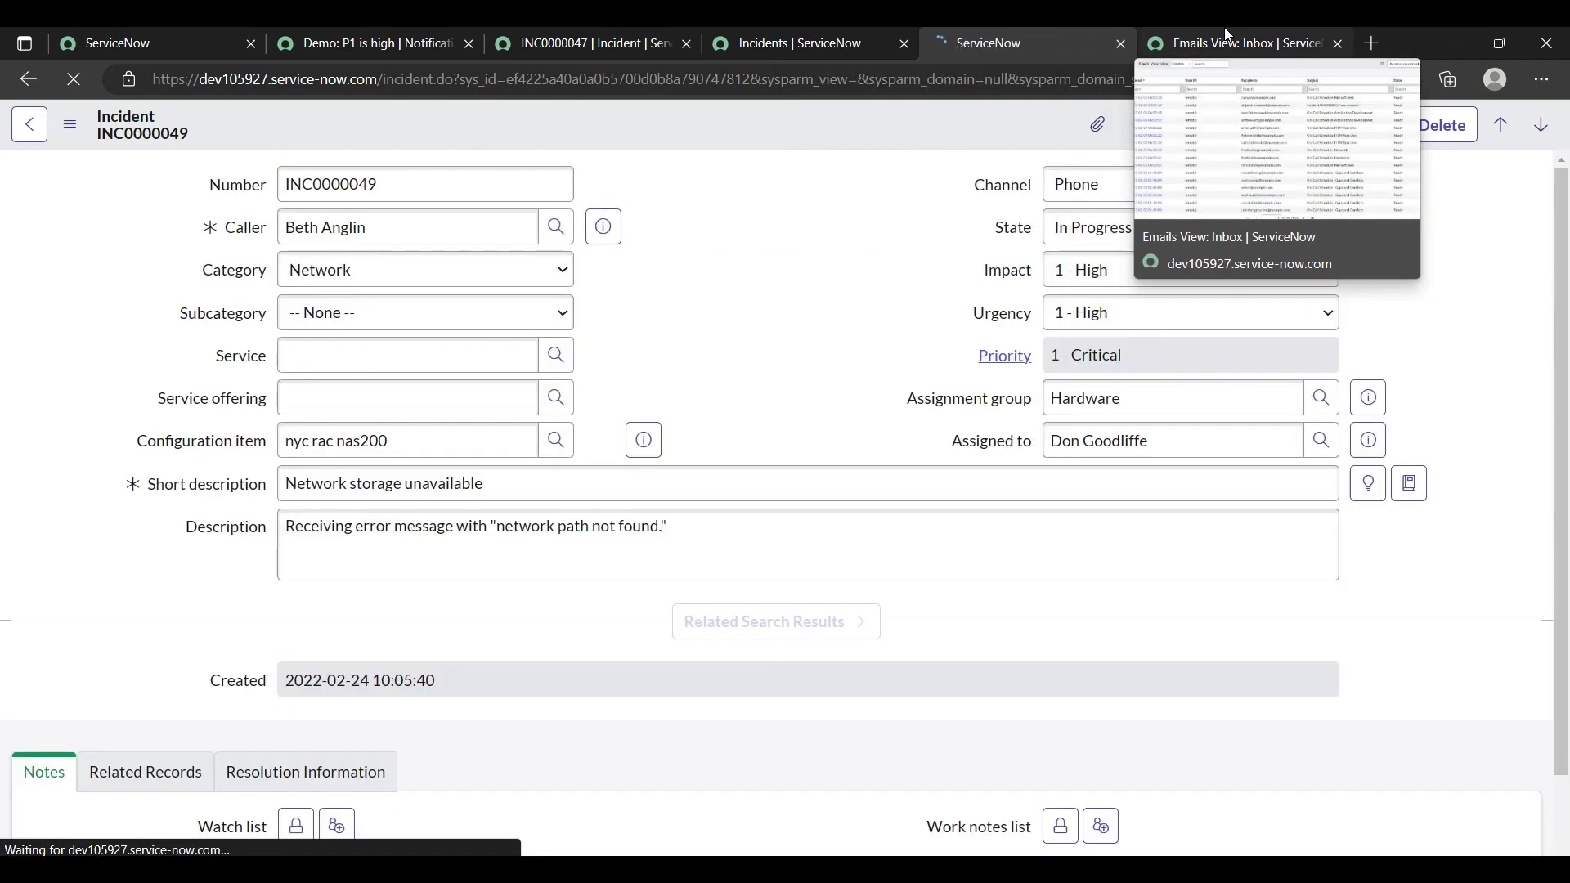
left_click(1227, 42)
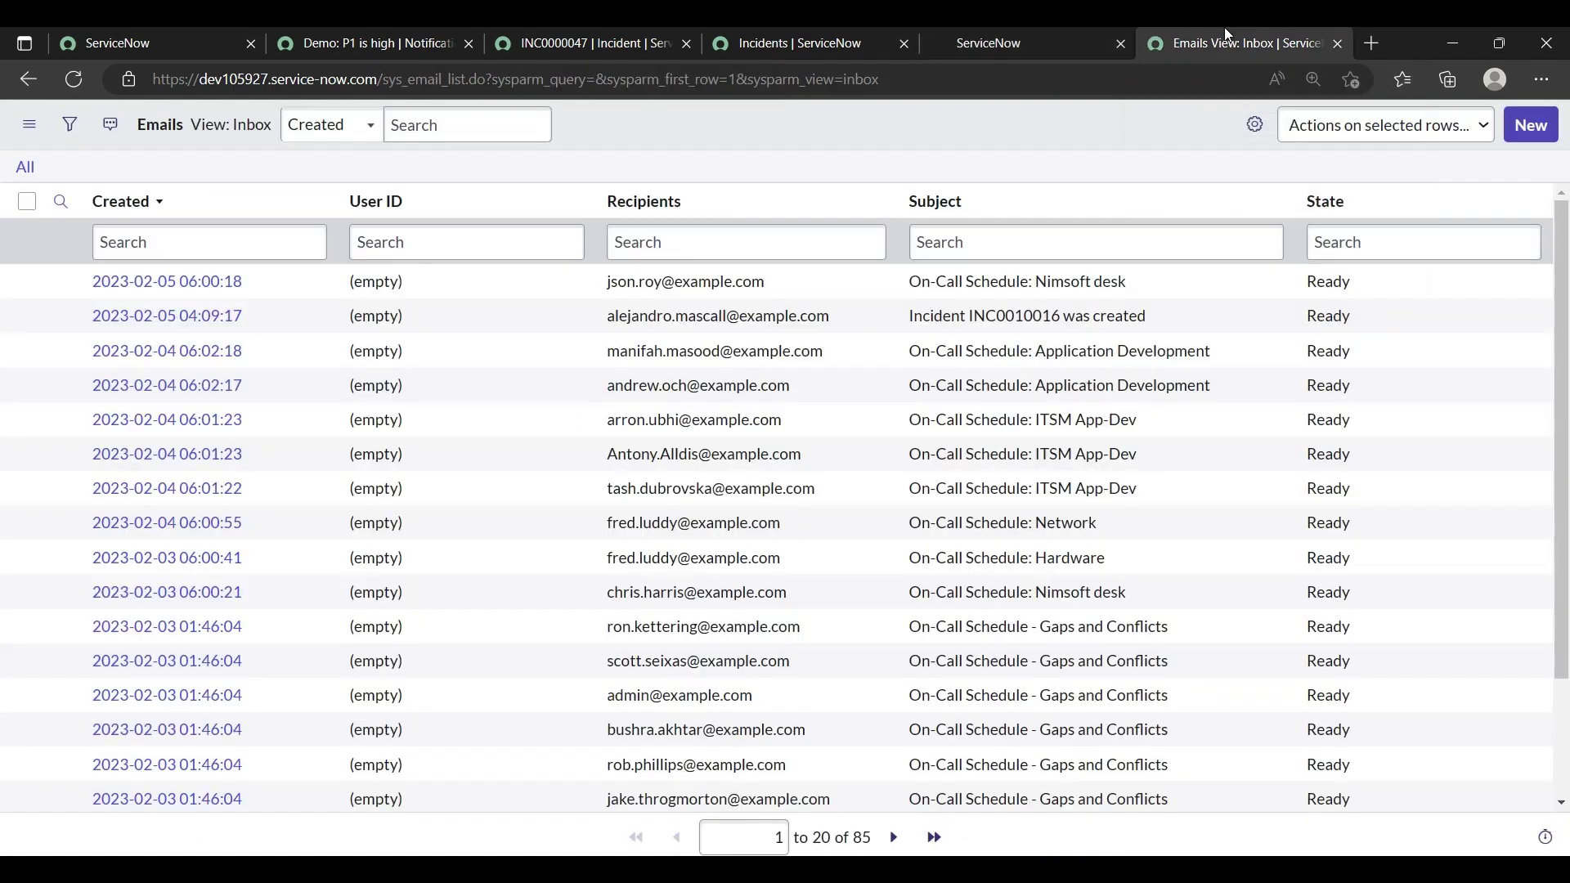
Refresh the Emails inbox until the new High Priority Incident email appears.
left_click(69, 80)
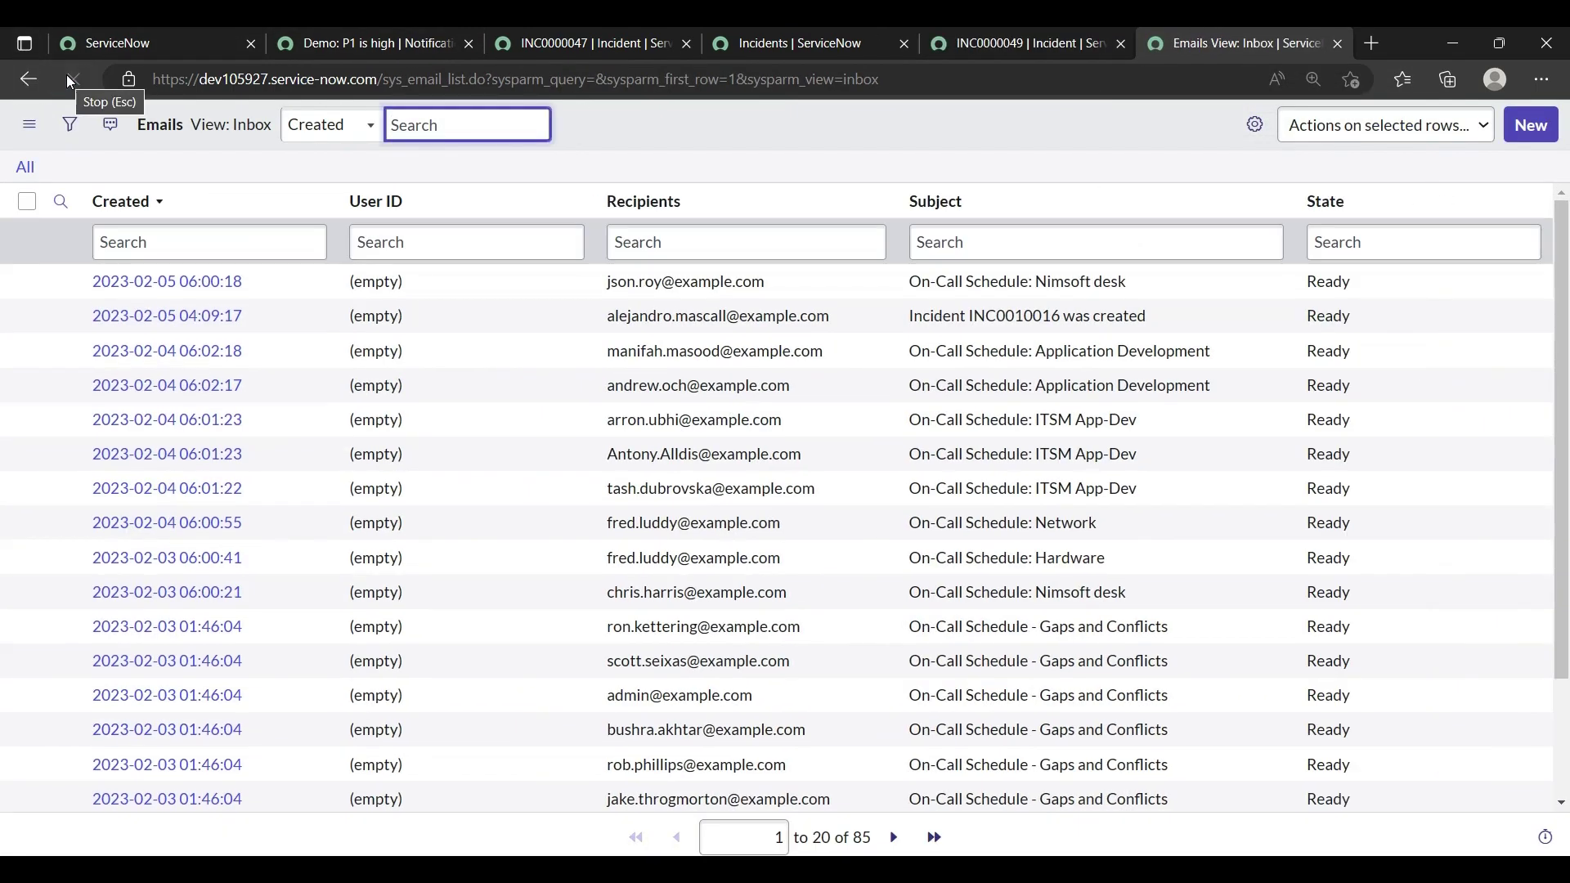
left_click(70, 80)
left_click(67, 77)
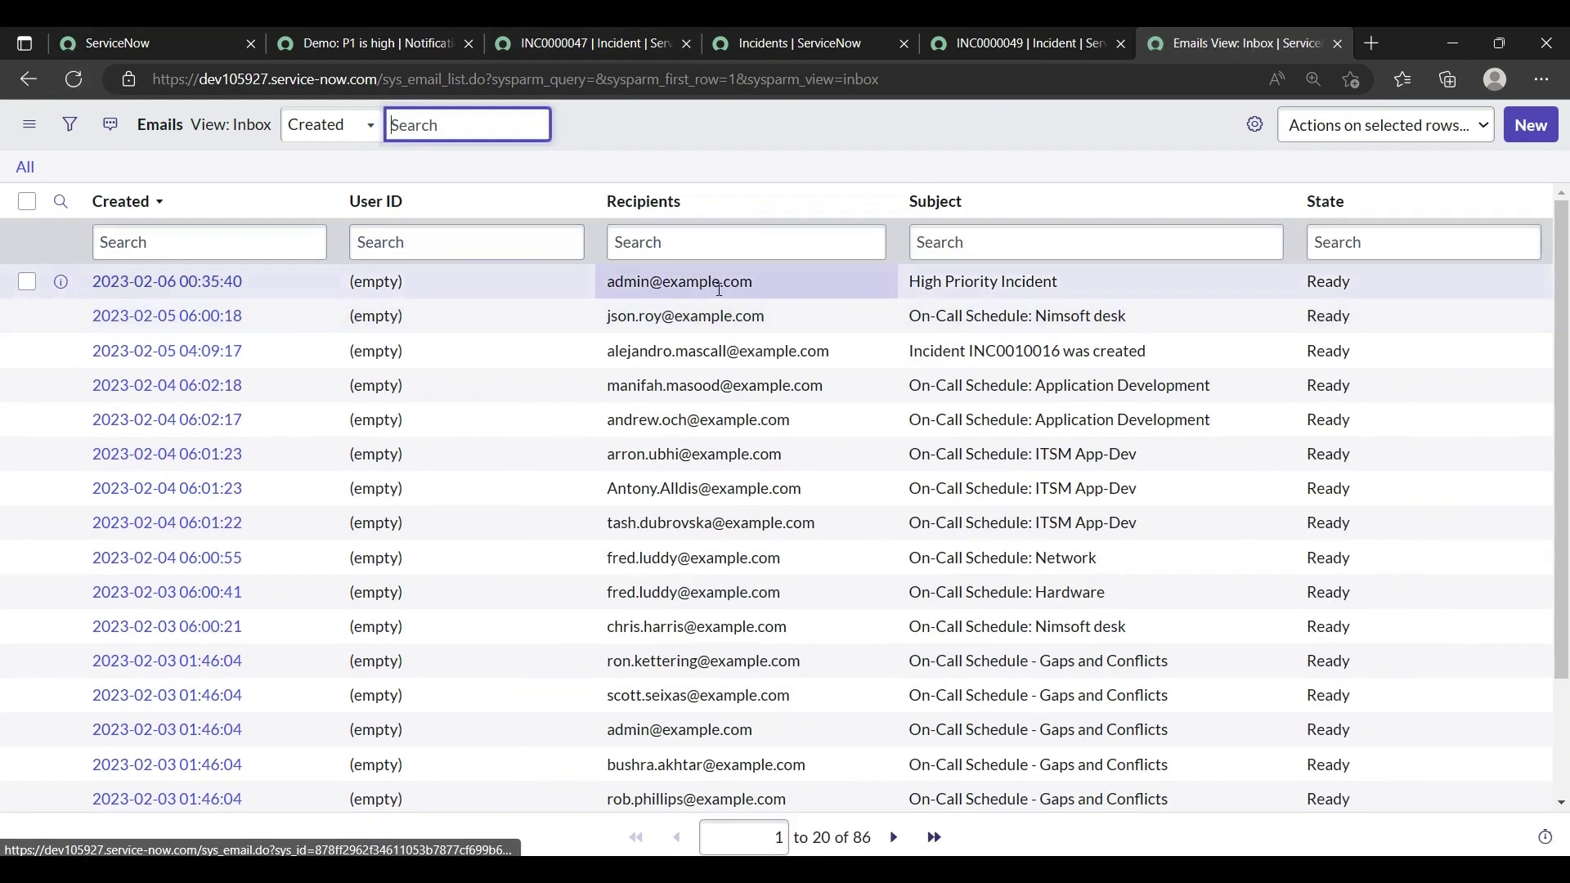
Highlight the new email's High Priority Incident subject and recipient, then return to INC0000047.
left_click_drag(906, 283, 1101, 286)
left_click_drag(601, 289, 759, 280)
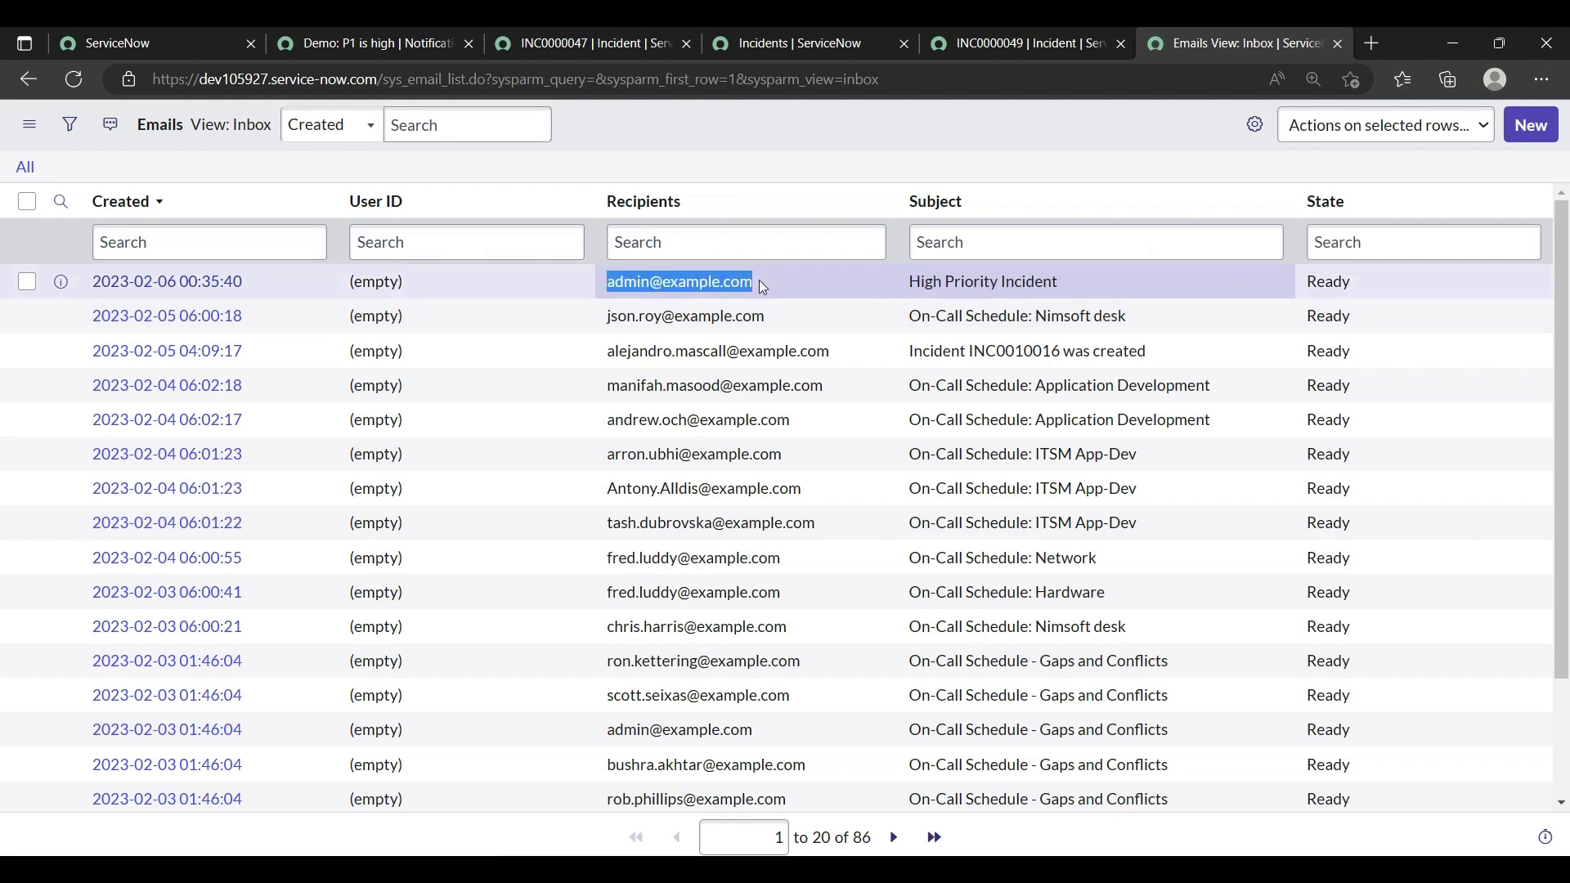
left_click(936, 270)
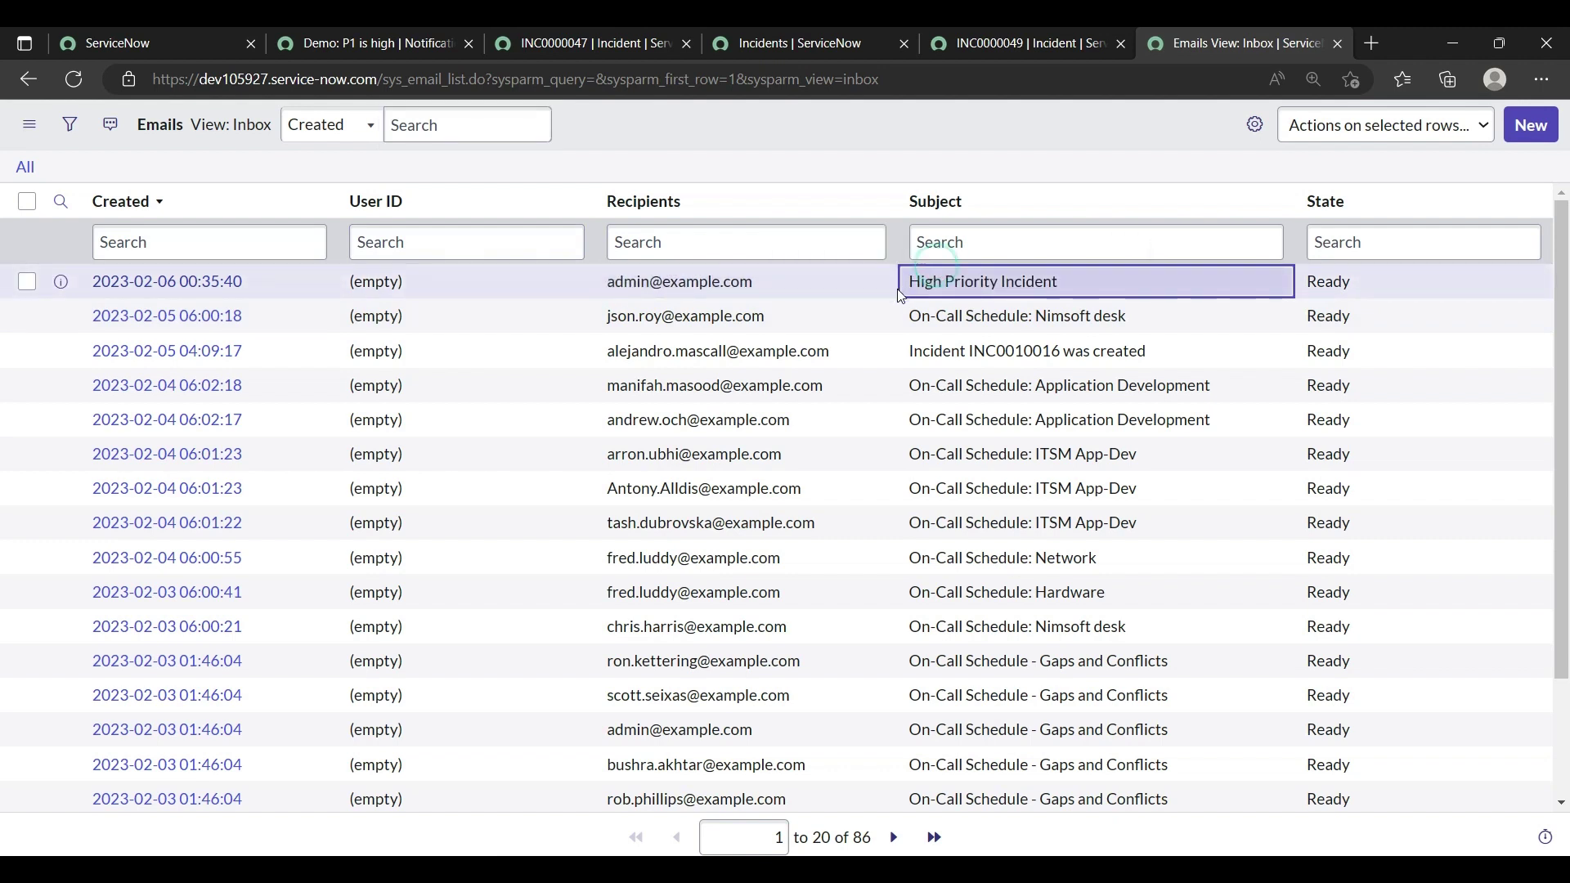
triple_click(956, 283)
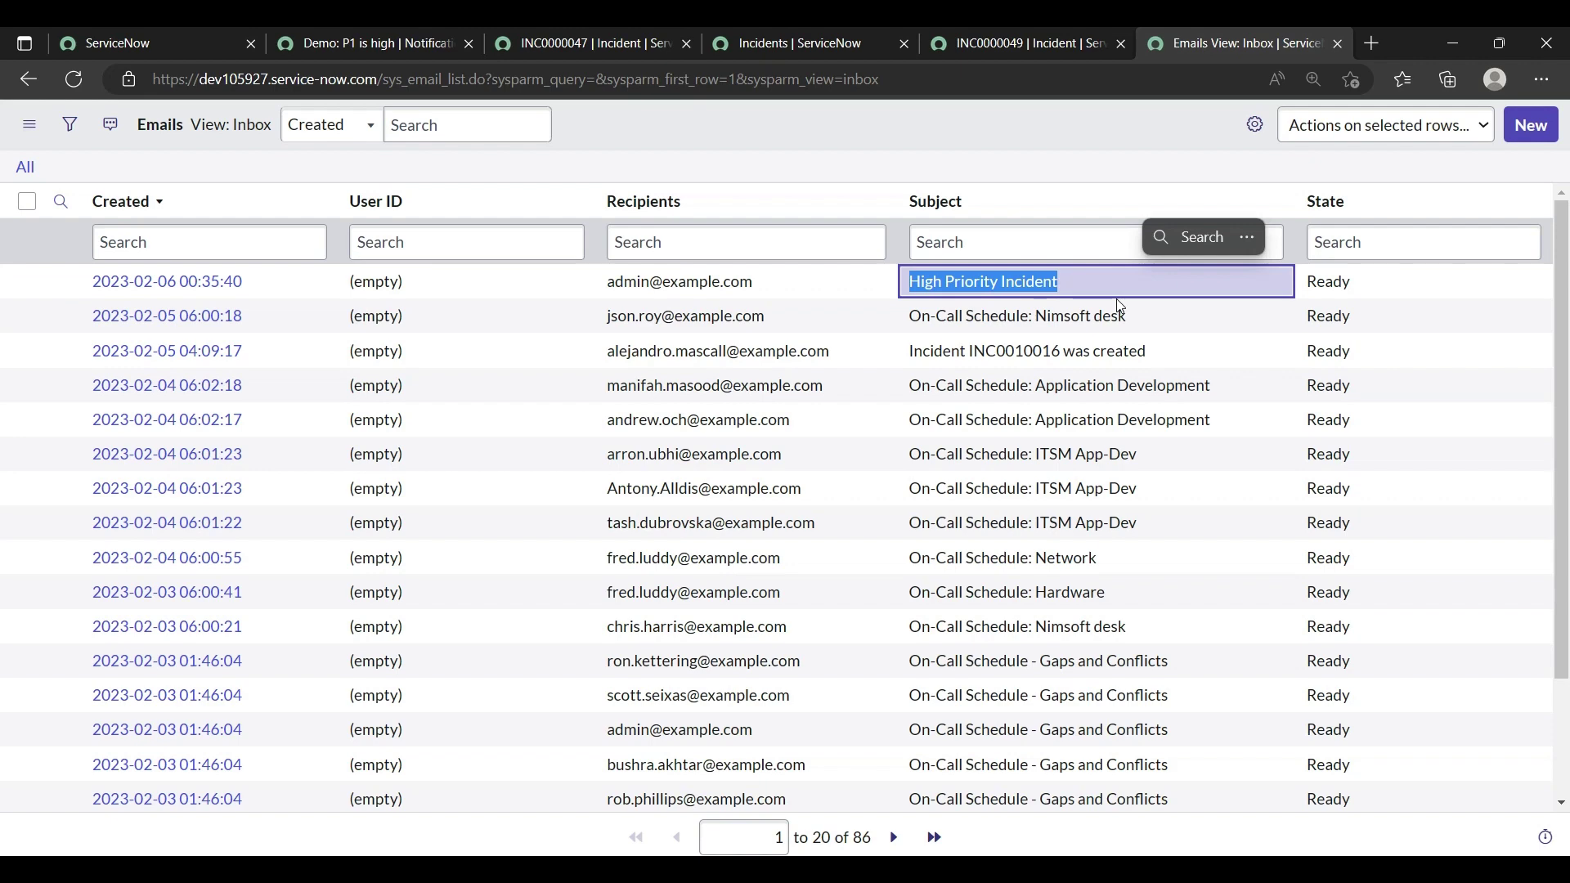
left_click(608, 32)
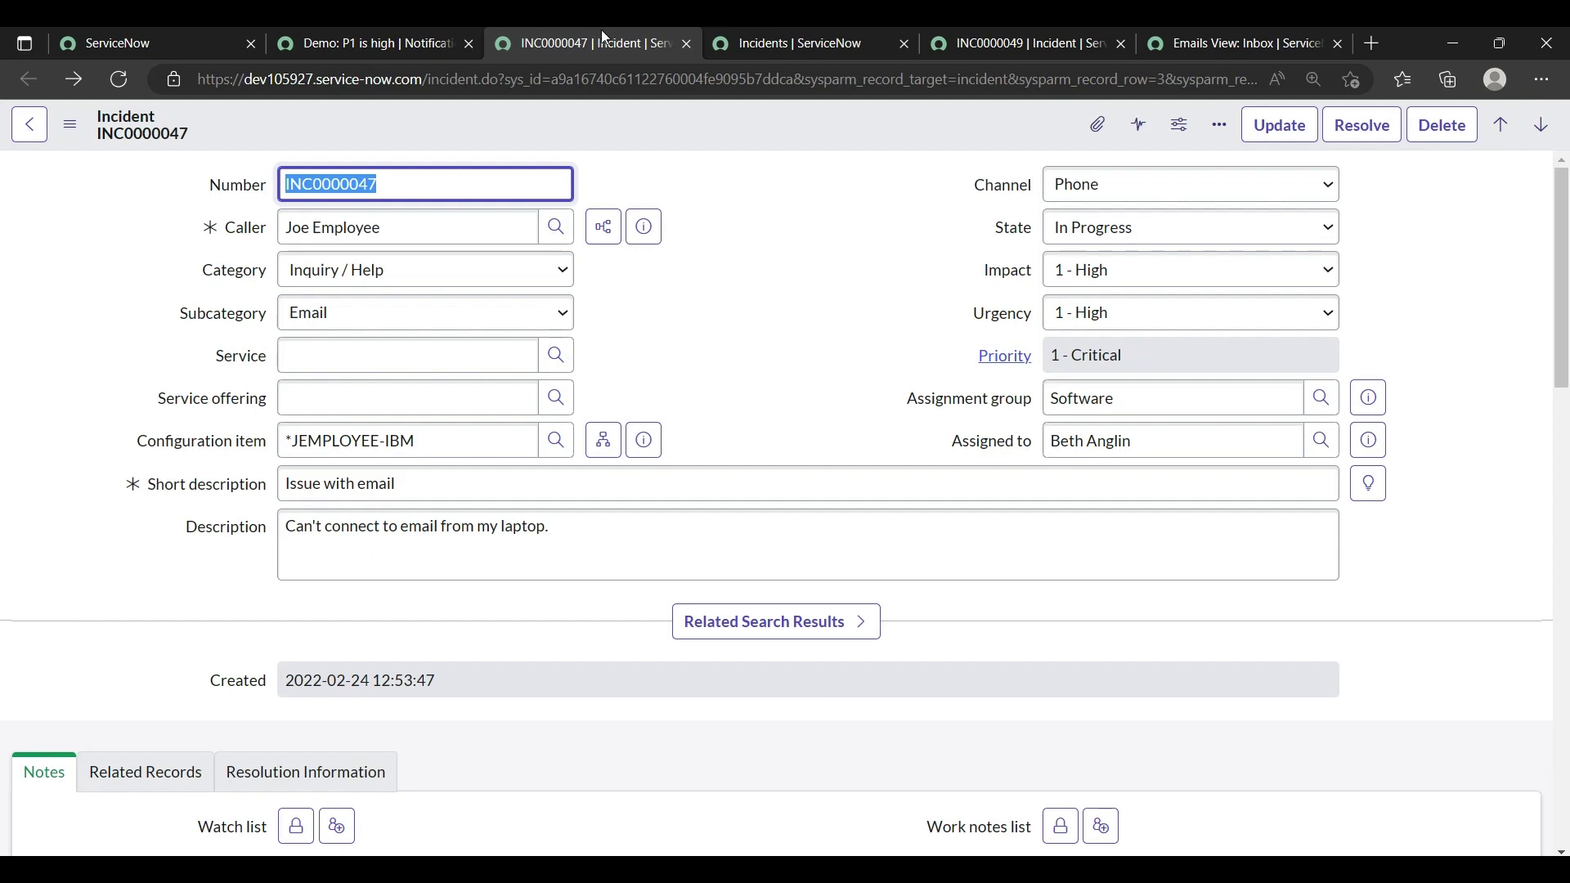
Move through the Incidents and INC0000049 tabs back to the Emails inbox.
left_click(800, 36)
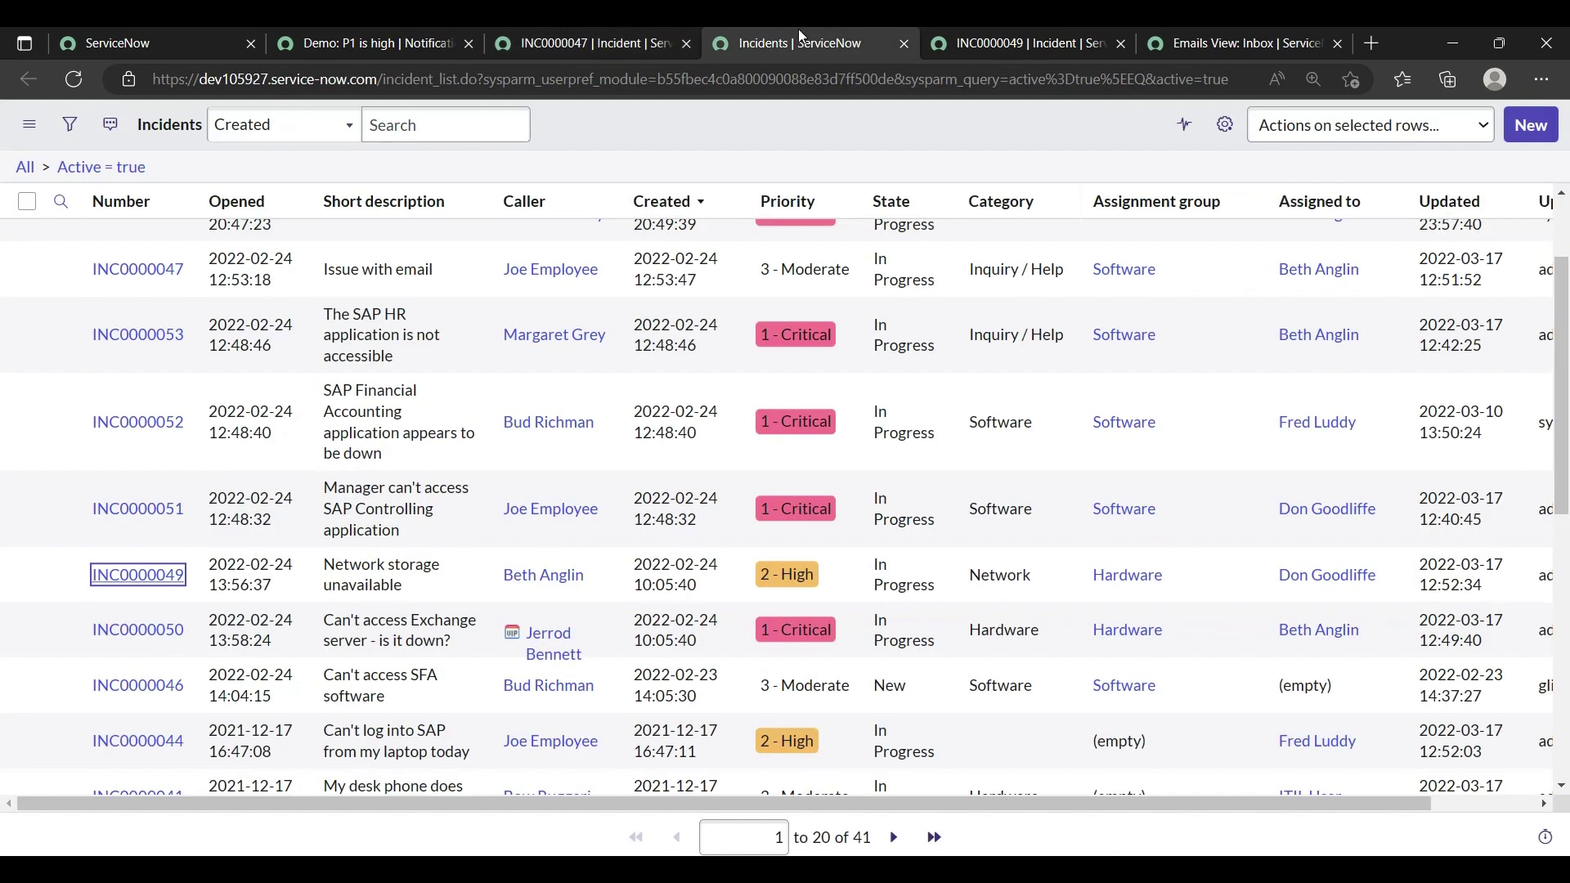
left_click(1019, 42)
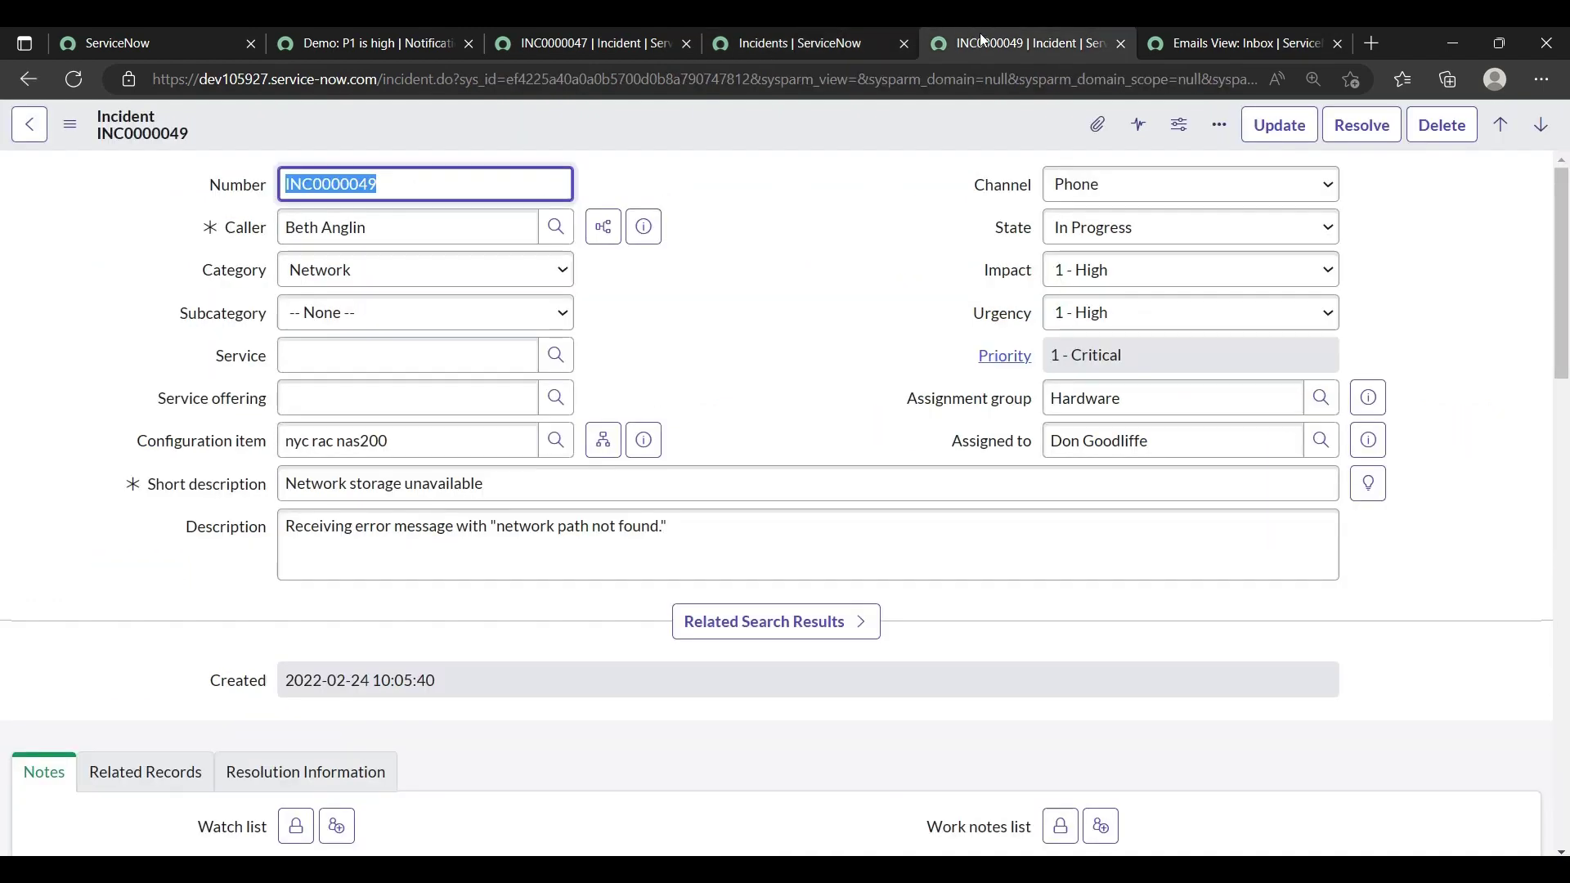
left_click(1194, 42)
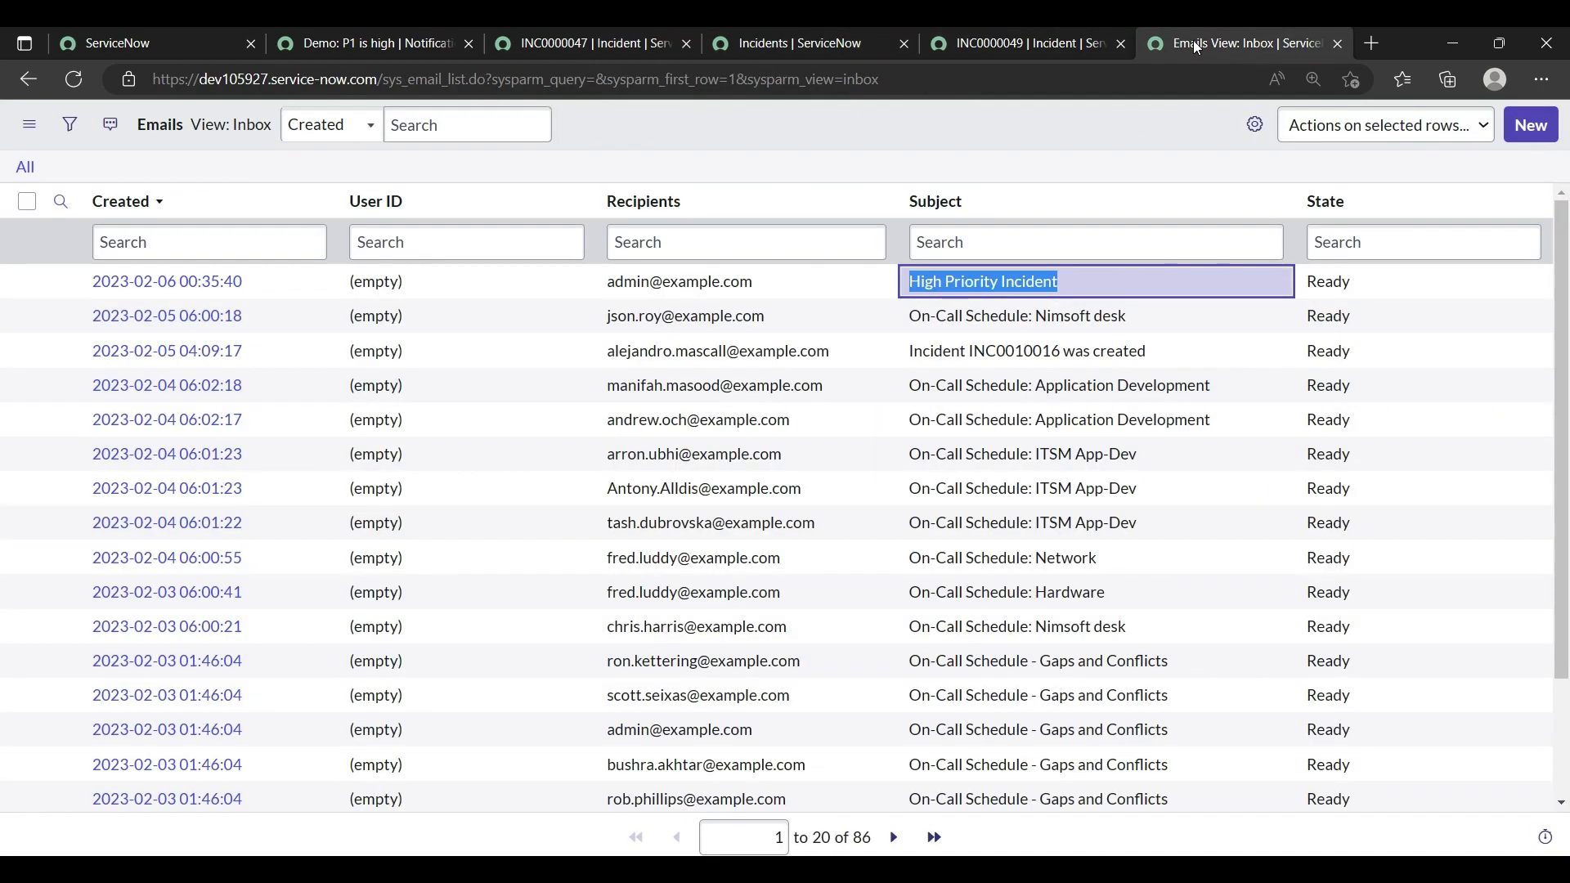